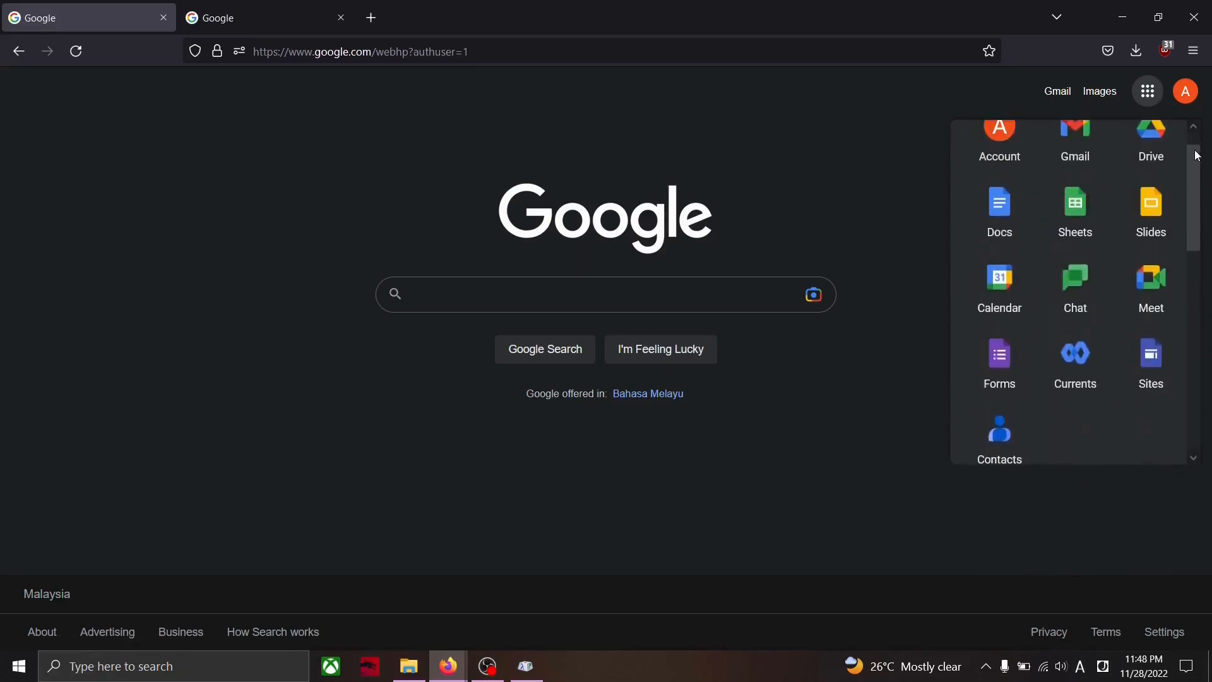
# Open Google Sheets and create a new blank spreadsheet
pyautogui.click(1083, 237)
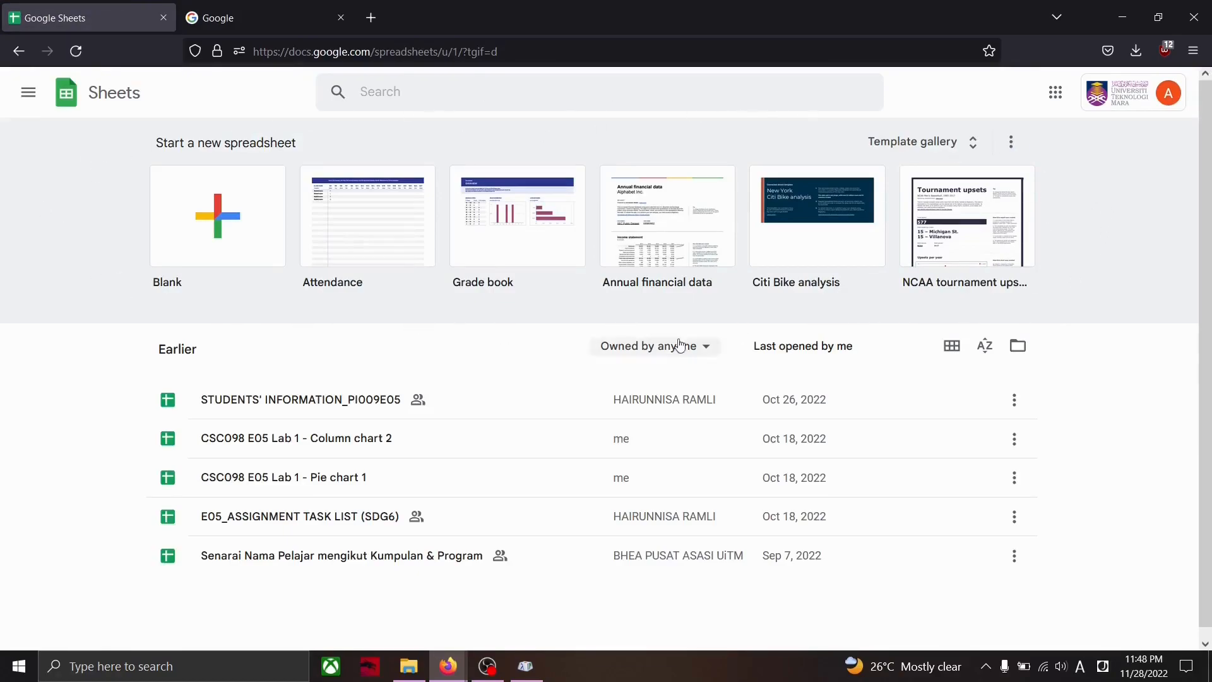
pyautogui.click(210, 206)
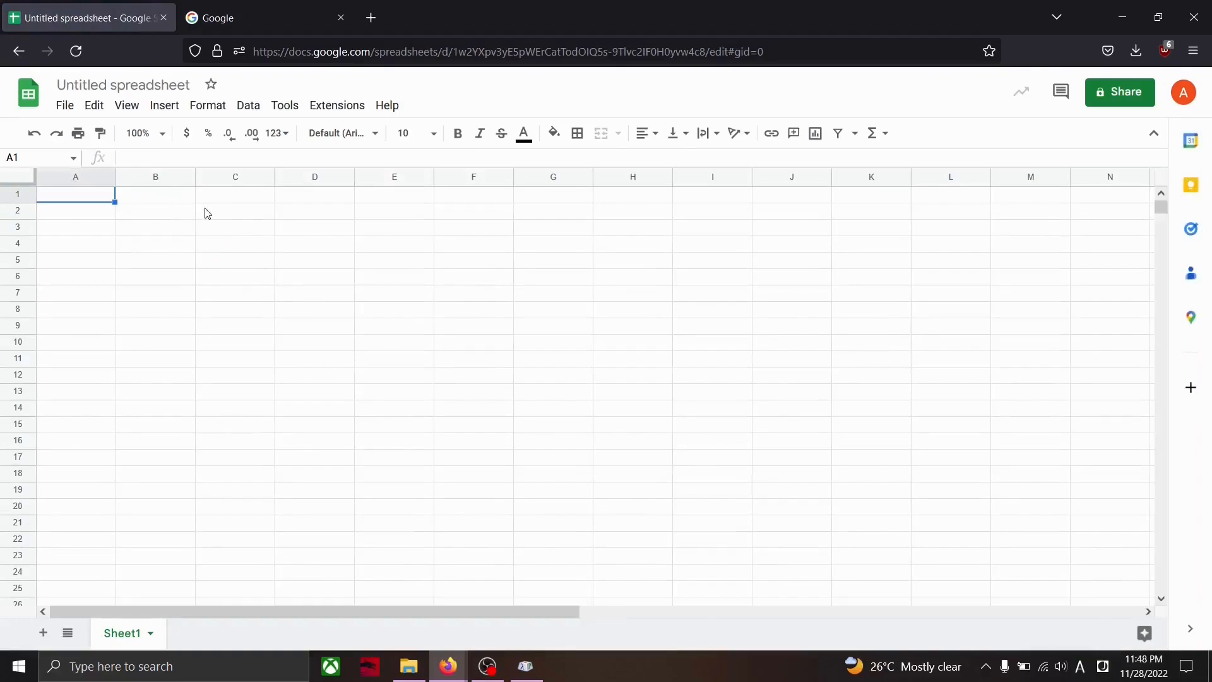
# Enter the headings "Length (m)" in B2, "Time for 5 complete oscillations" in C2, "Period, T (s)" in F2 and "T" in G2
pyautogui.click(157, 218)
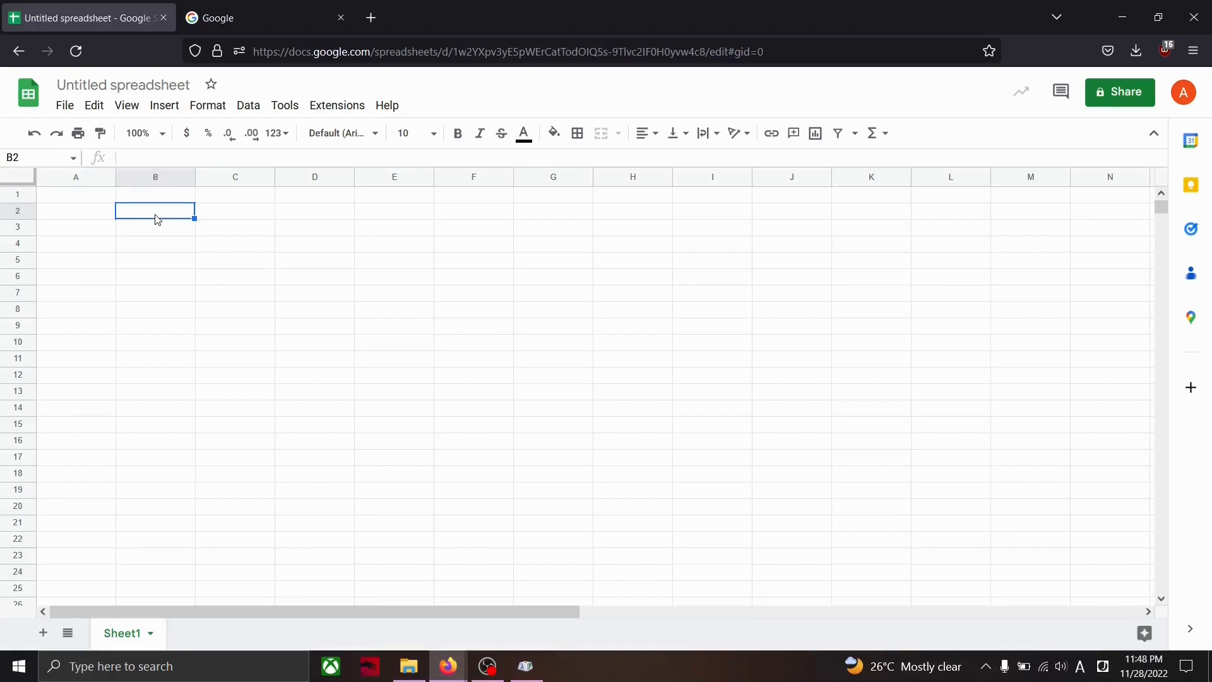
pyautogui.write('Length (m)')
pyautogui.click(230, 214)
pyautogui.write('Time for 5 complete oscillations')
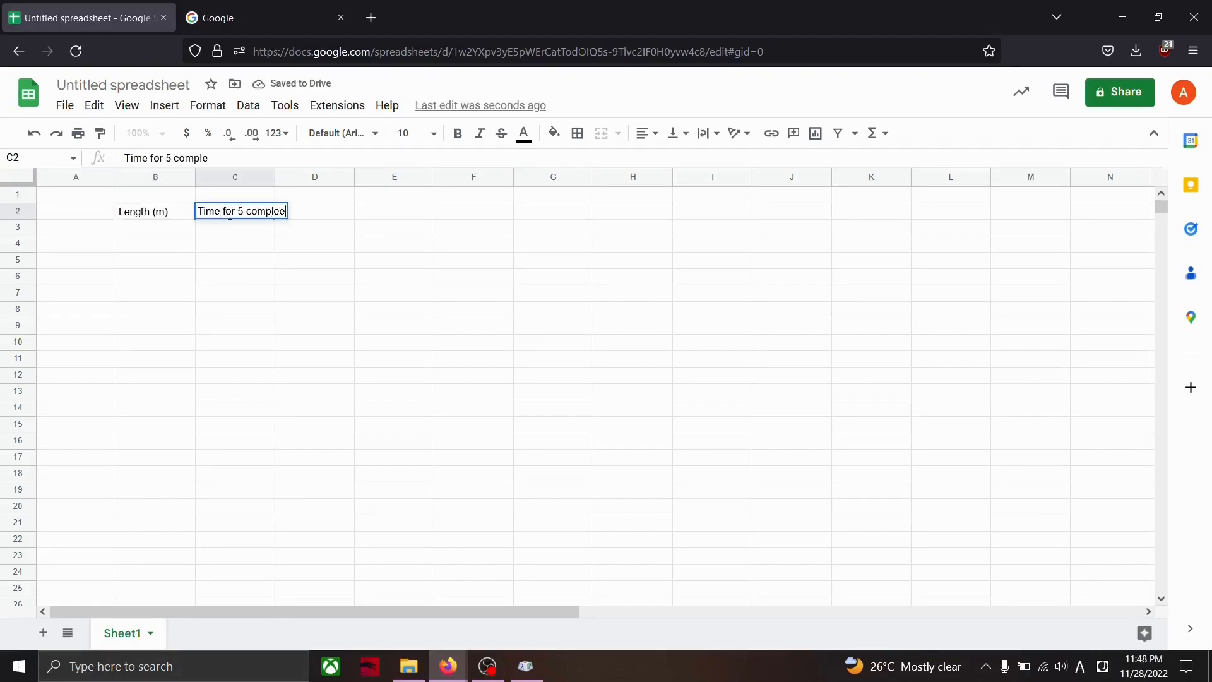
pyautogui.click(454, 216)
pyautogui.write('Period, T (s)')
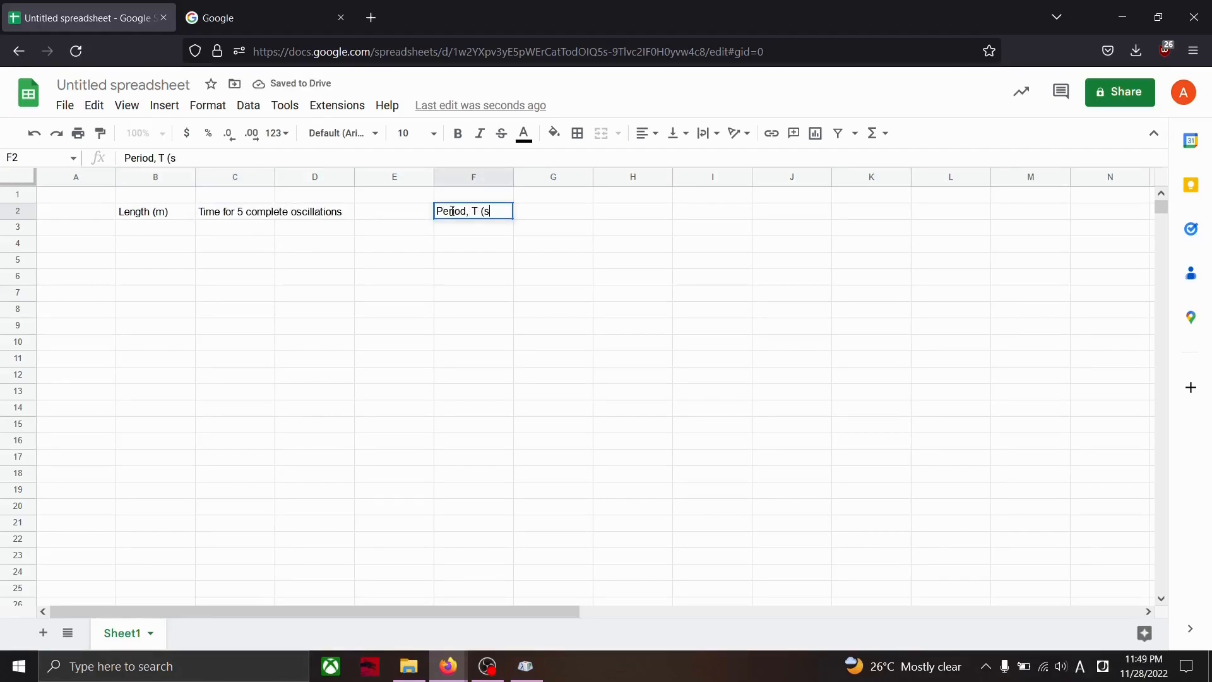
pyautogui.click(558, 211)
pyautogui.write('T')
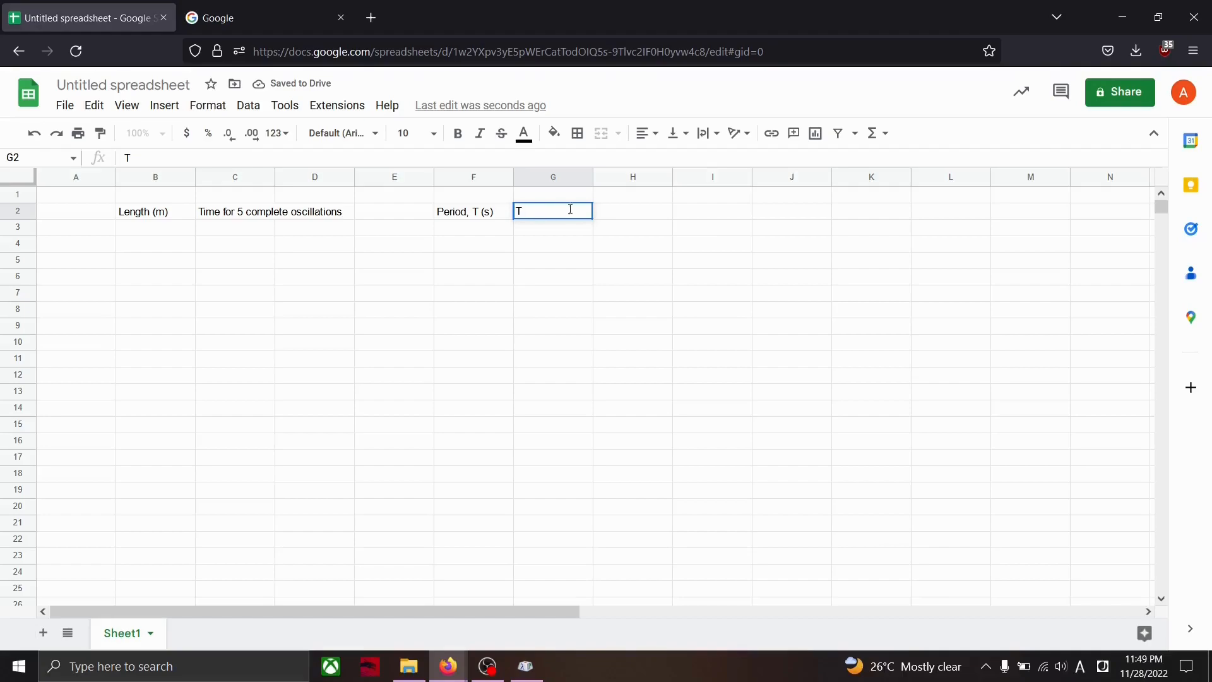
# Find and open the Windows Character Map, and place its window clear of the headings
pyautogui.click(159, 114)
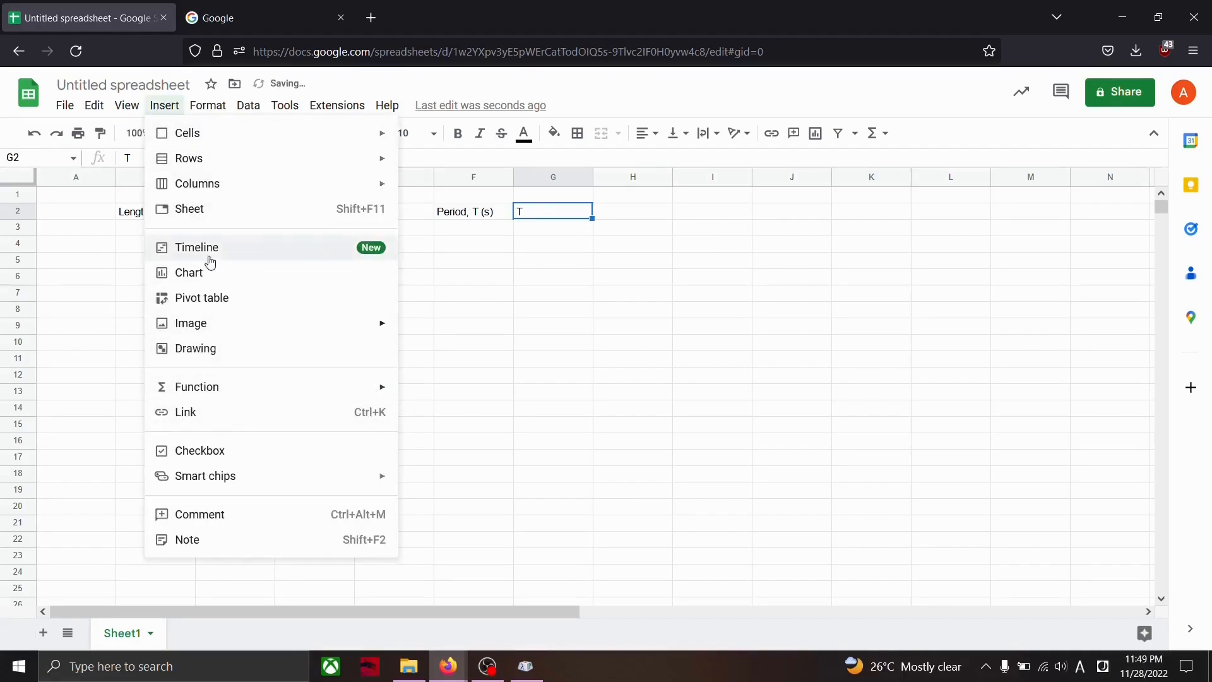
pyautogui.click(555, 215)
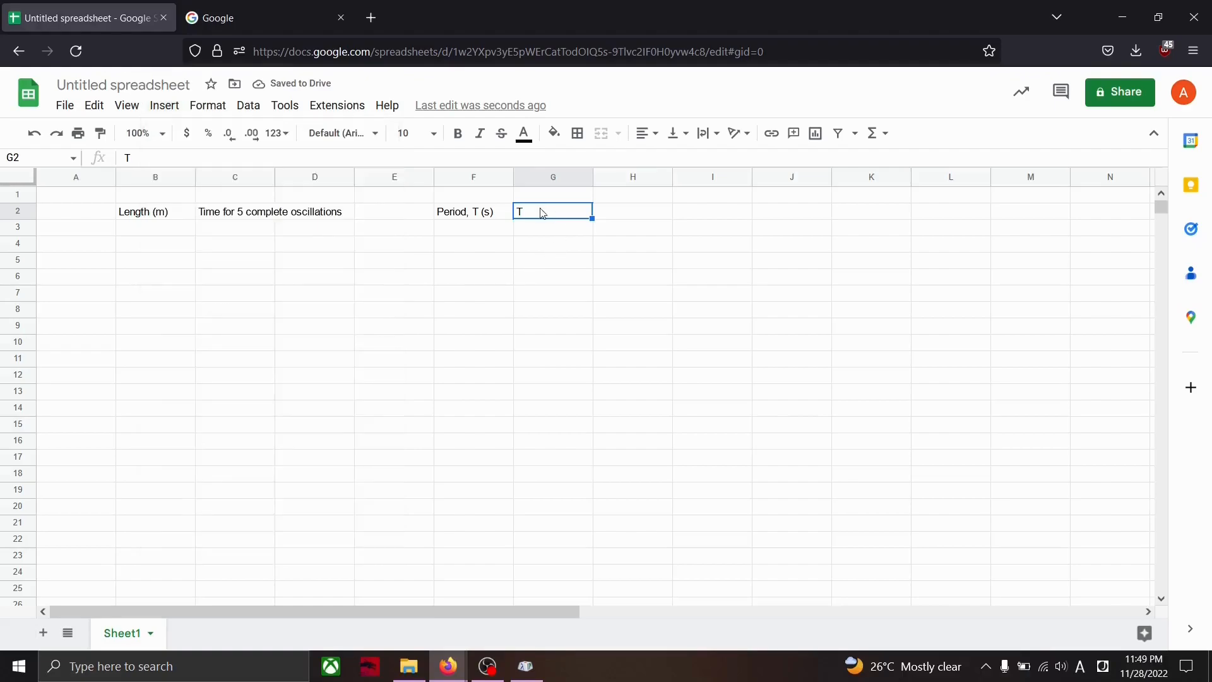
pyautogui.click(173, 667)
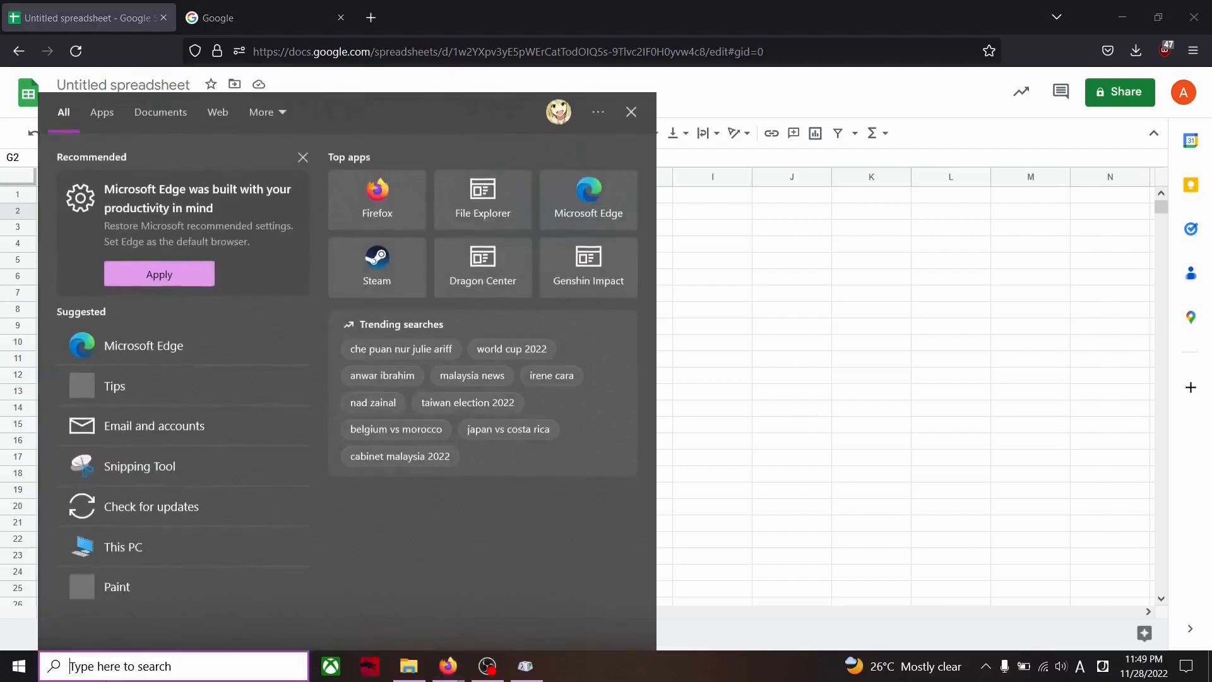
pyautogui.write('character')
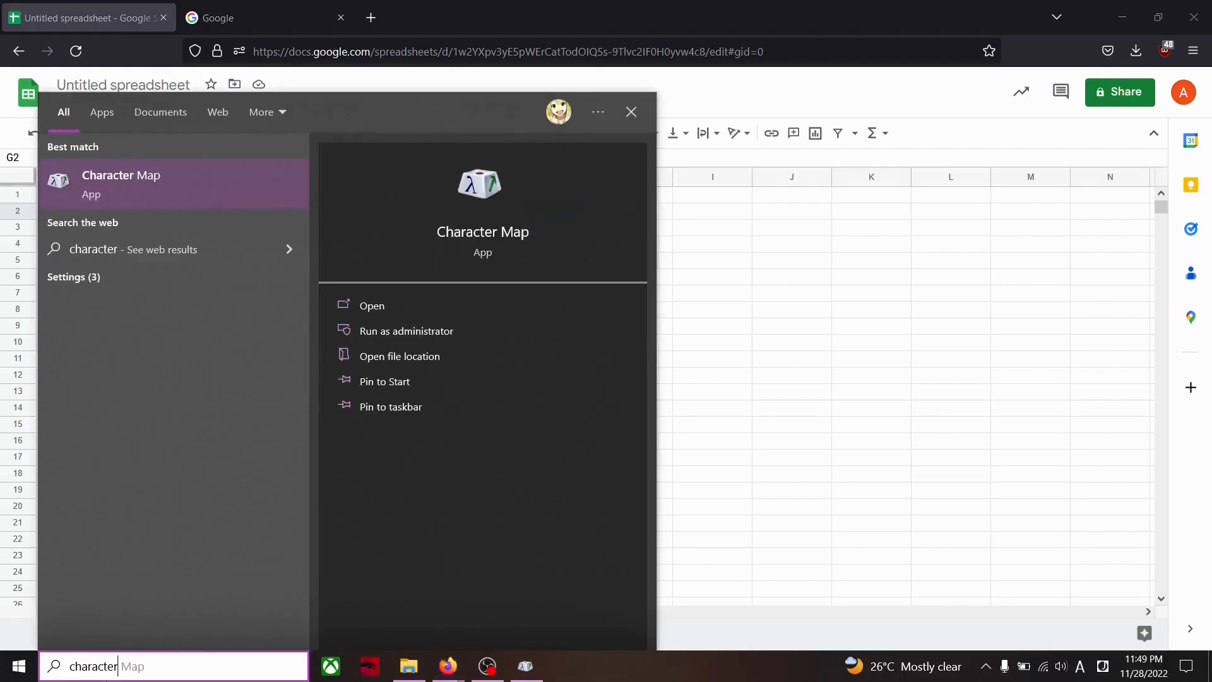
pyautogui.write(' map')
pyautogui.click(93, 190)
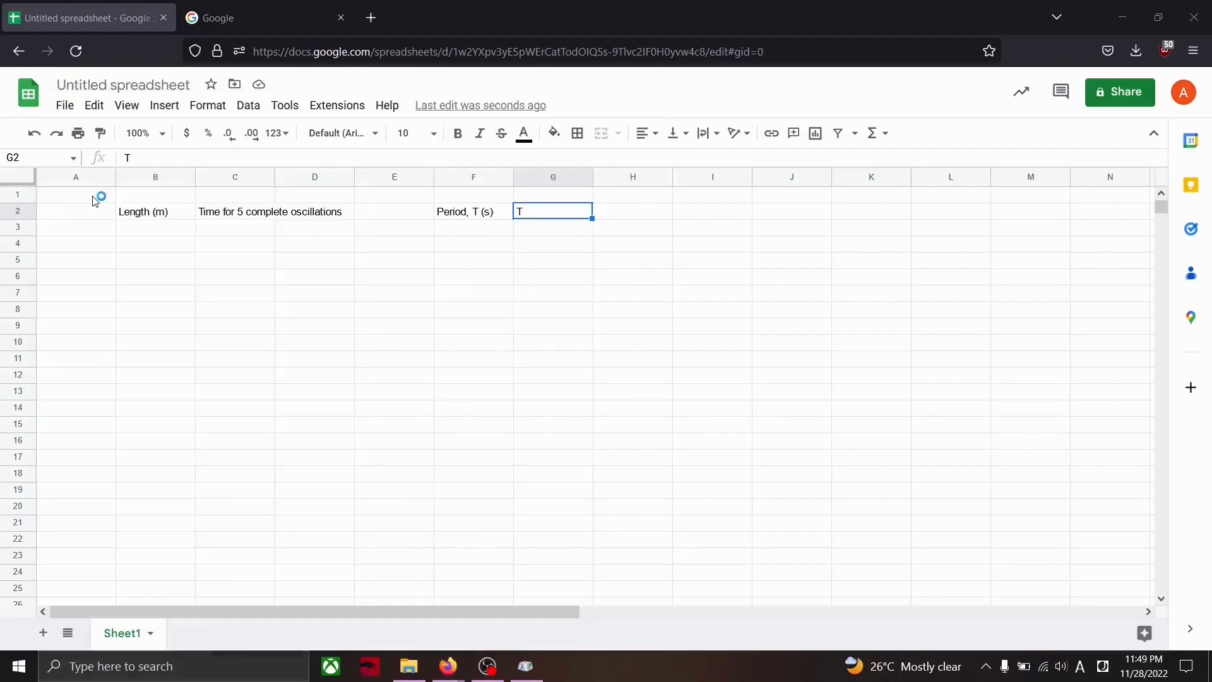
pyautogui.moveTo(319, 56); pyautogui.dragTo(1047, 93)
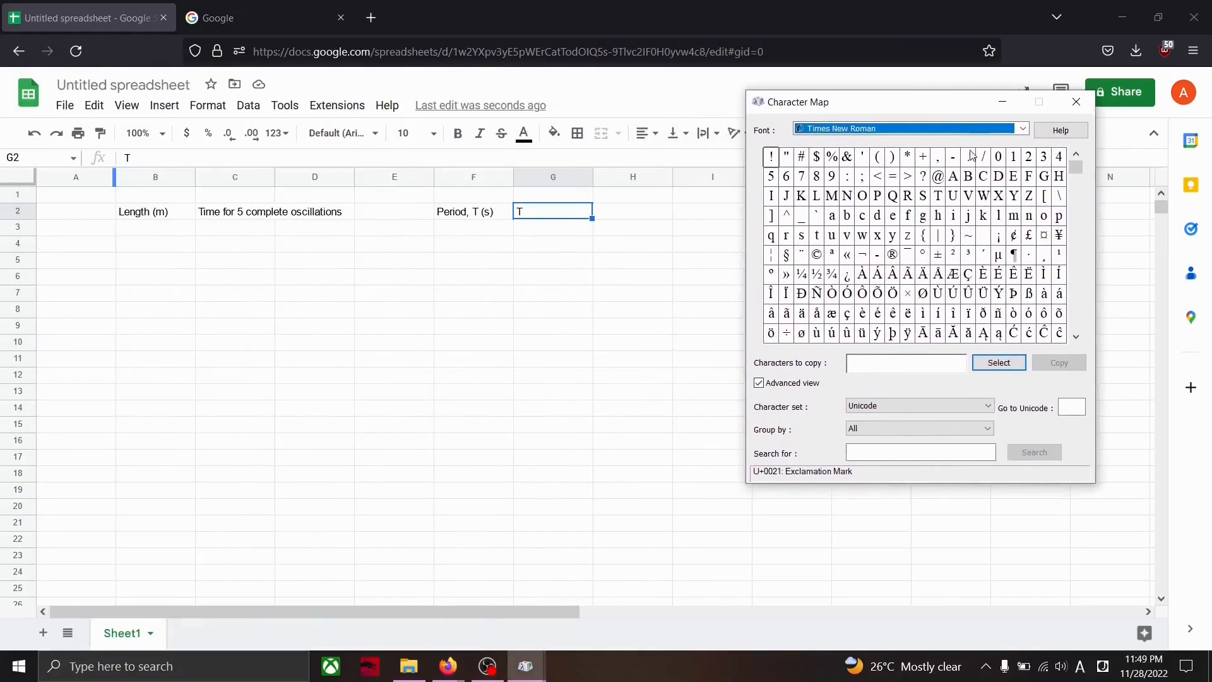
# Copy the superscript two from Character Map and use it to complete the G2 heading as "T² (s²)"
pyautogui.click(954, 255)
pyautogui.doubleClick(954, 255)
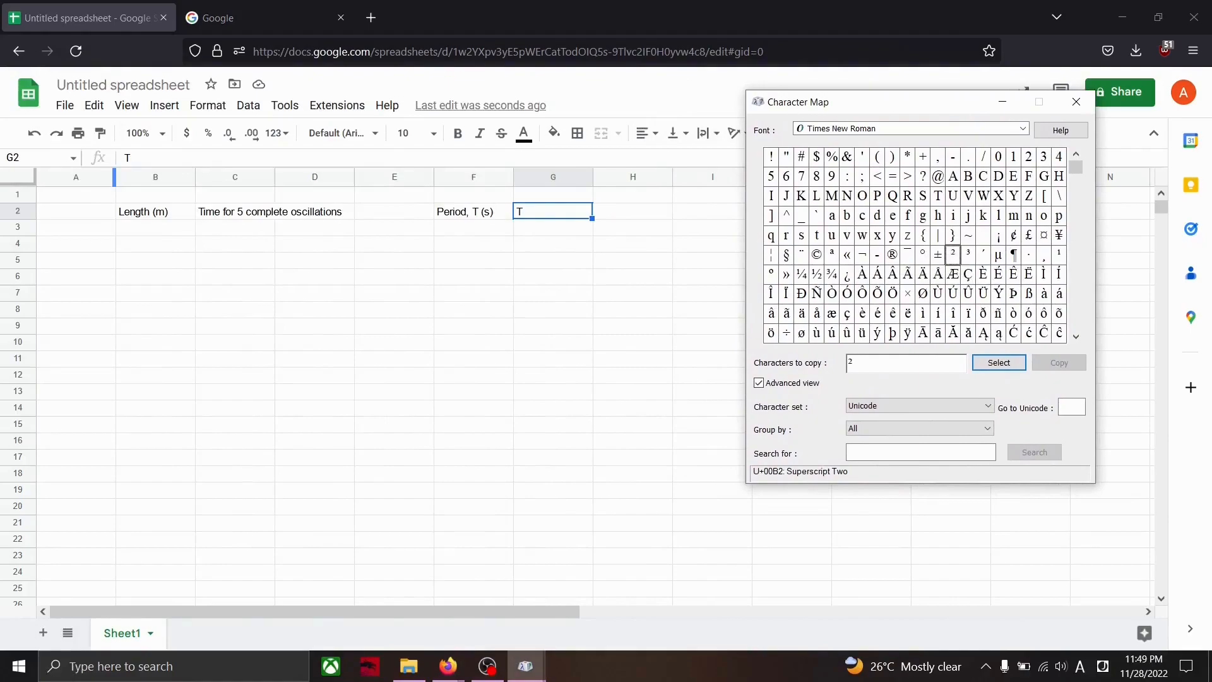
pyautogui.click(1049, 364)
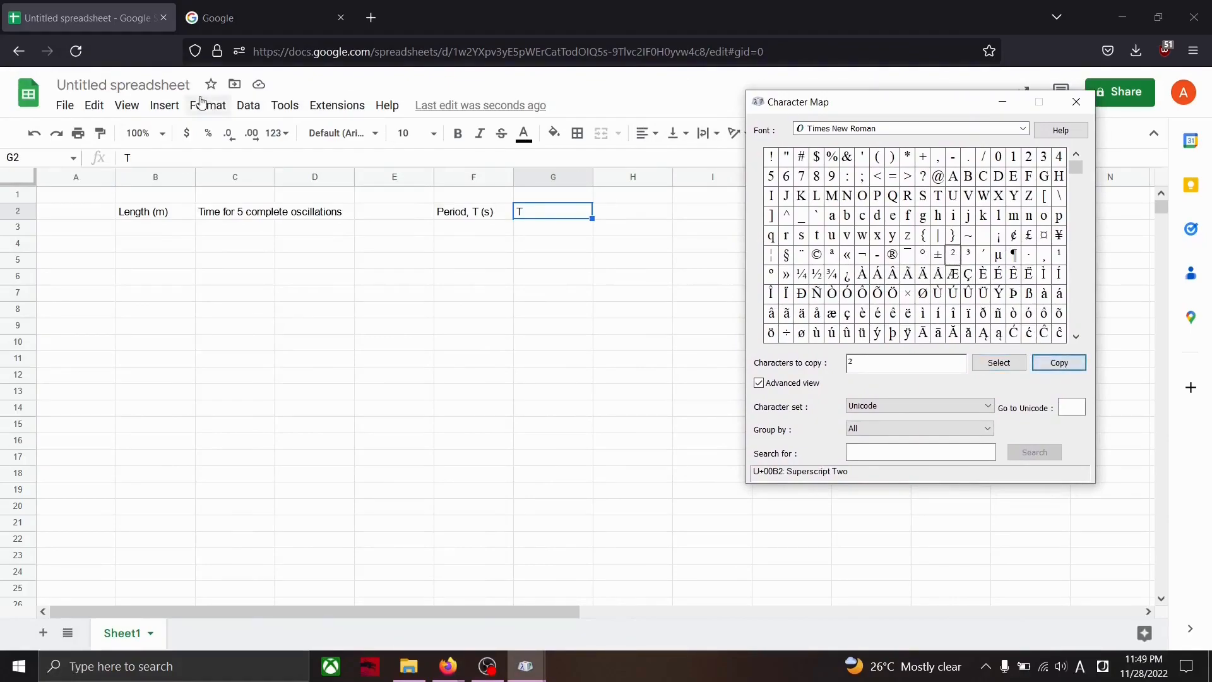
pyautogui.click(143, 161)
pyautogui.hotkey('ctrl', 'v')
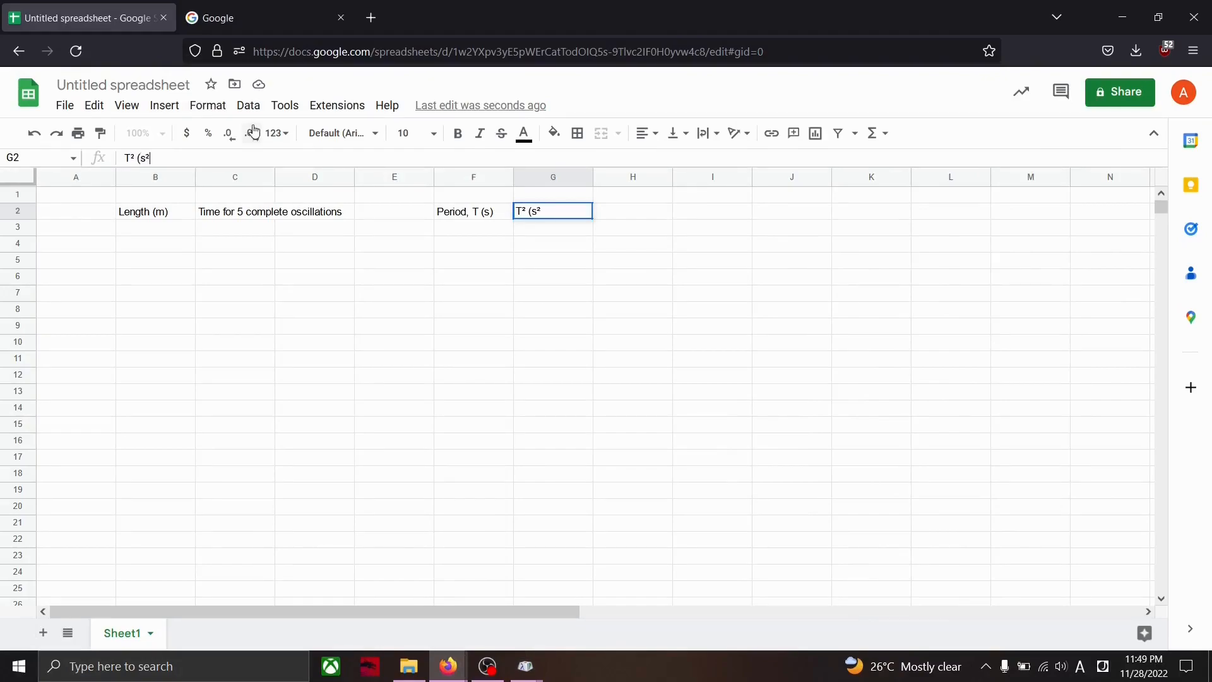
# Enter the subheading "T₁ (s)" in C3, using the subscript one copied from Character Map
pyautogui.click(215, 230)
pyautogui.write('T')
pyautogui.press('Delete')
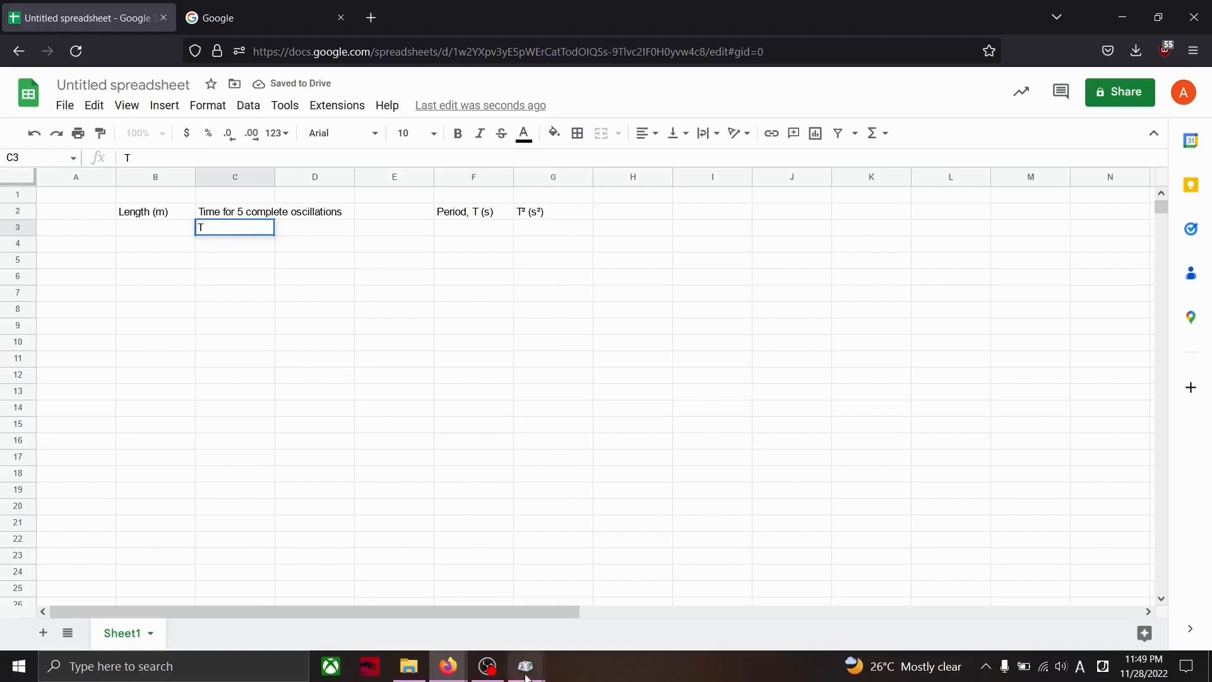
pyautogui.moveTo(526, 667)
pyautogui.click(578, 586)
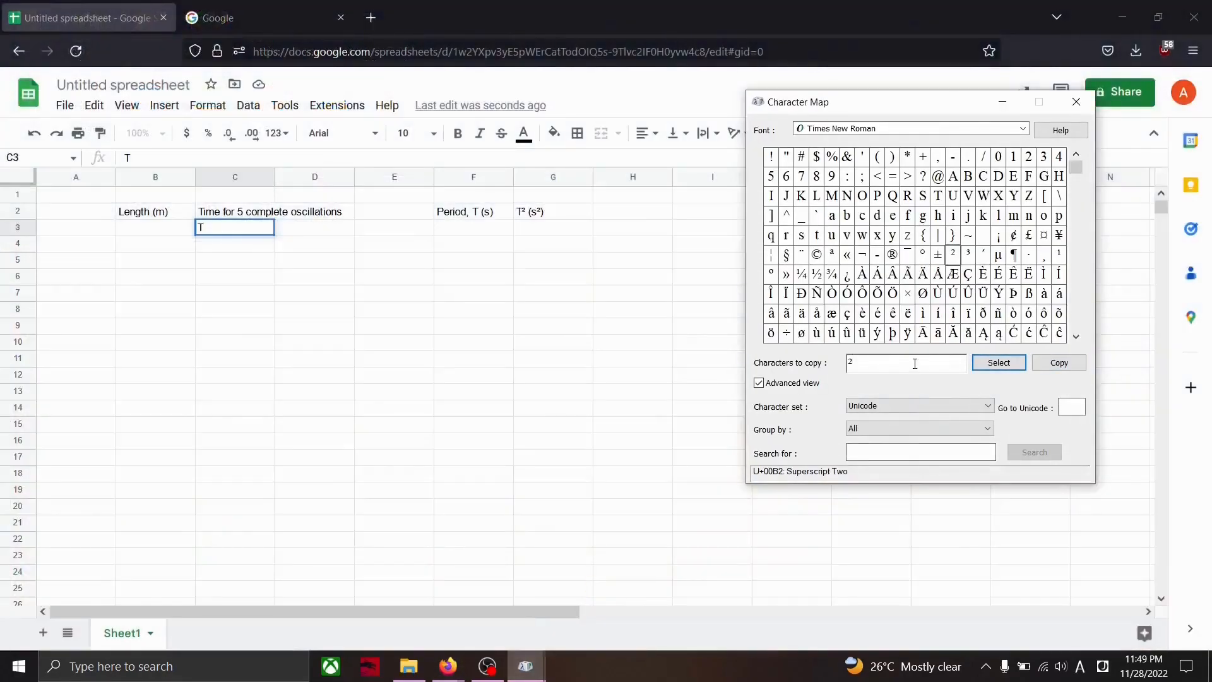
pyautogui.moveTo(1074, 166); pyautogui.dragTo(1084, 287)
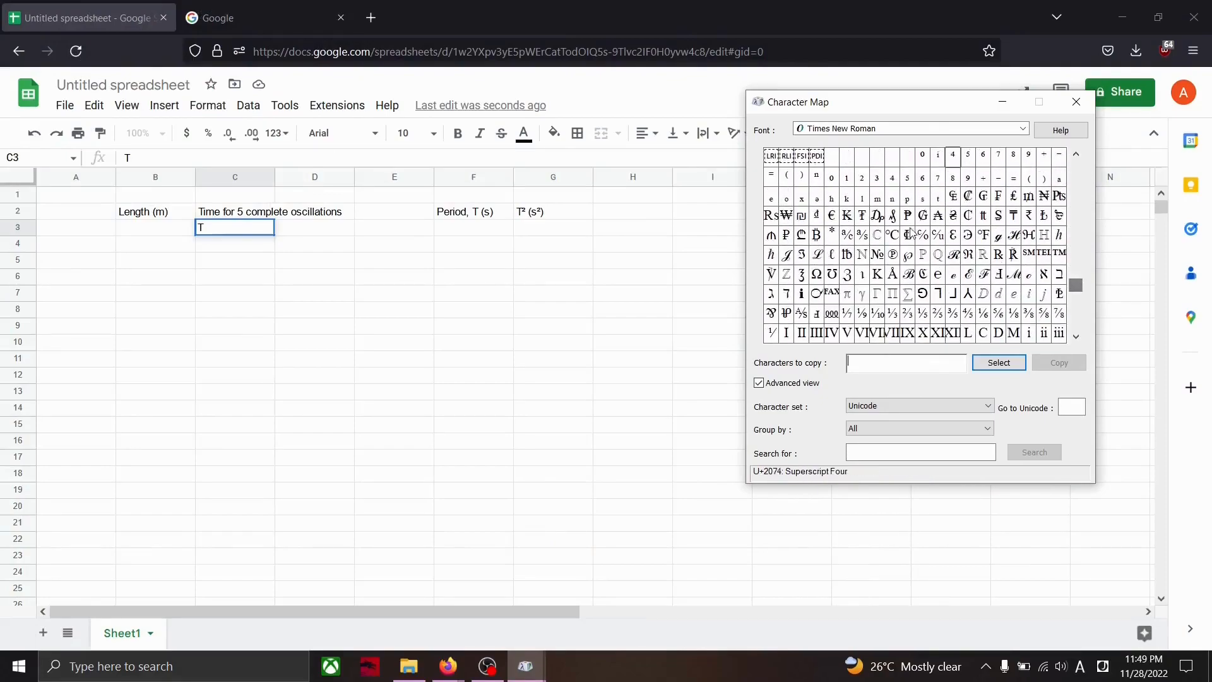
pyautogui.doubleClick(848, 181)
pyautogui.click(1060, 363)
pyautogui.click(150, 156)
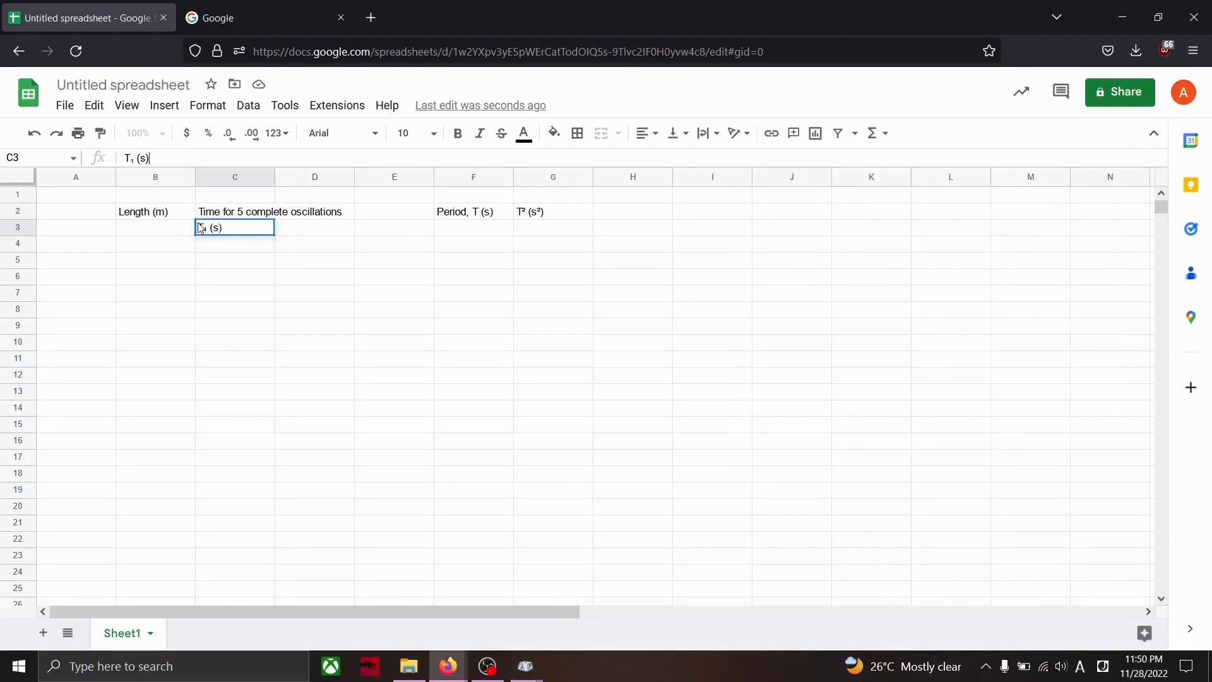
# Enter the subheading "T₂ (s)" in D3, using the subscript two copied from Character Map
pyautogui.click(300, 231)
pyautogui.write('T')
pyautogui.click(526, 666)
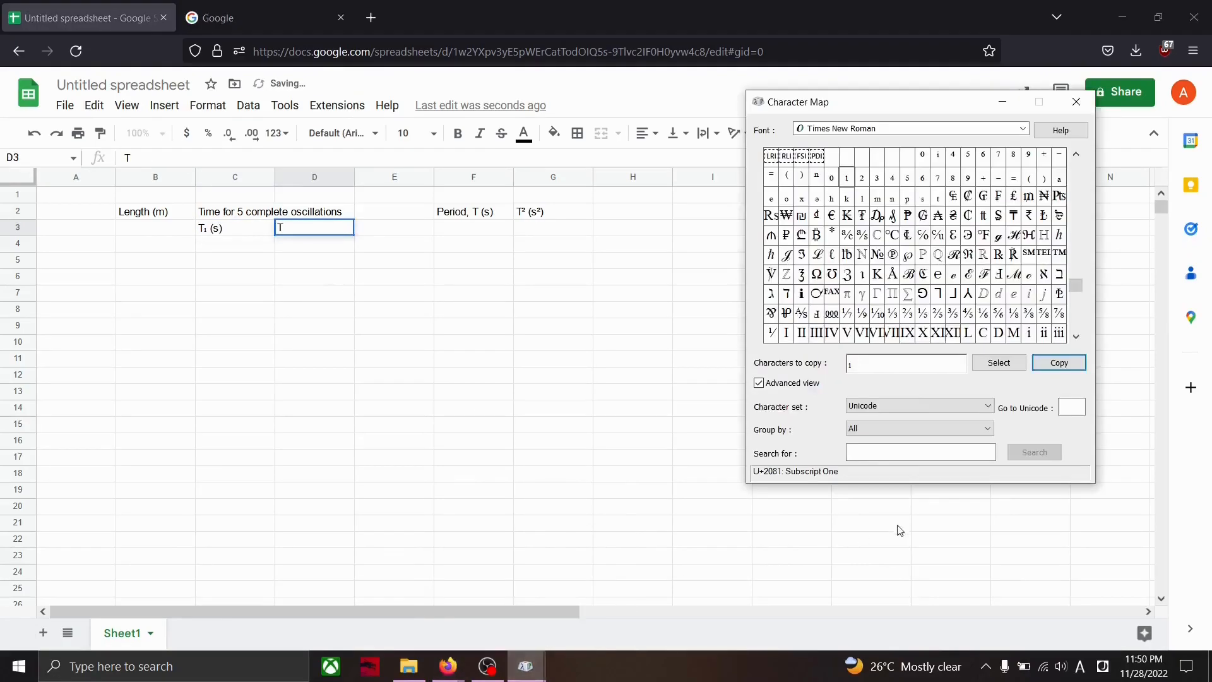
pyautogui.press('BackSpace')
pyautogui.click(862, 178)
pyautogui.click(1000, 362)
pyautogui.click(1060, 362)
pyautogui.click(219, 158)
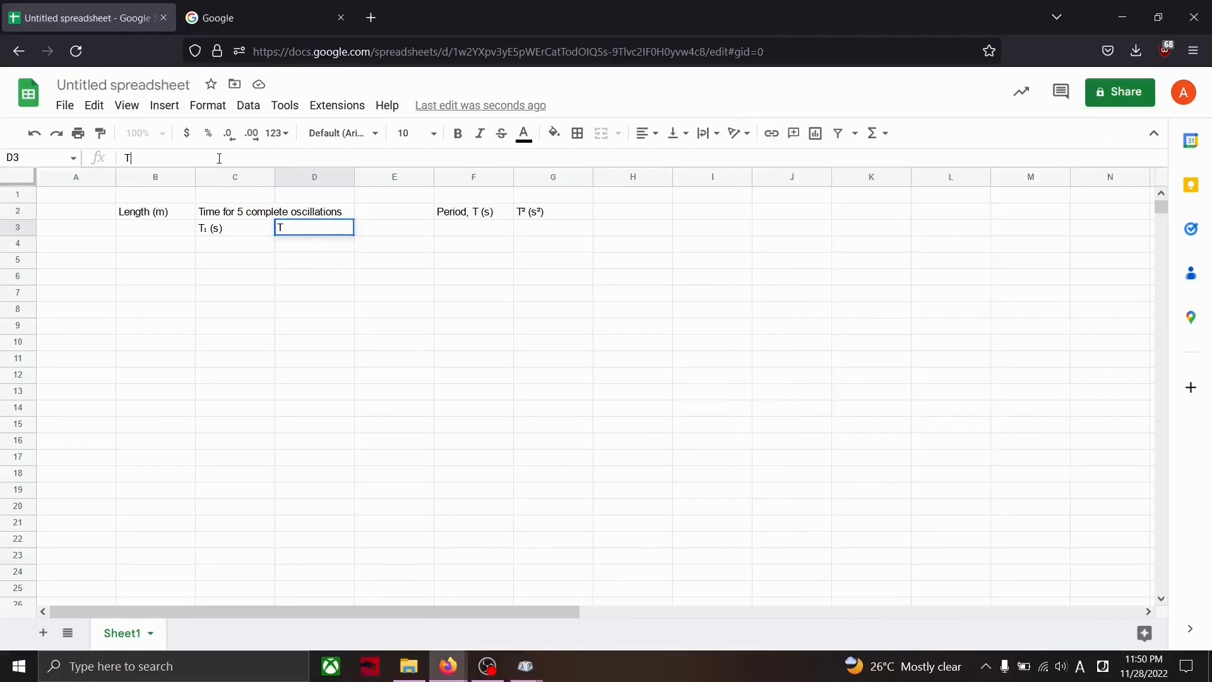
pyautogui.write('(')
pyautogui.press('Tab')
# Start the E3 subheading with "T" followed by the subscript small letter a copied from Character Map
pyautogui.write('T')
pyautogui.moveTo(526, 666)
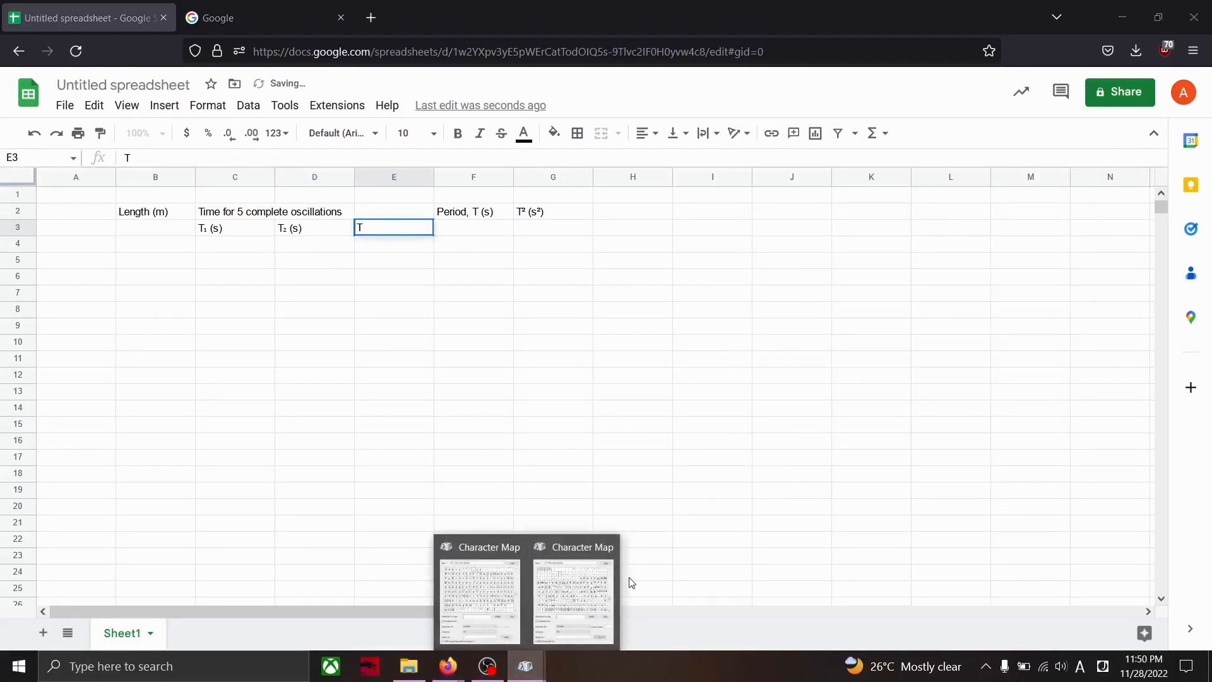
pyautogui.click(593, 597)
pyautogui.click(949, 365)
pyautogui.press('BackSpace')
pyautogui.doubleClick(1059, 179)
pyautogui.click(1059, 363)
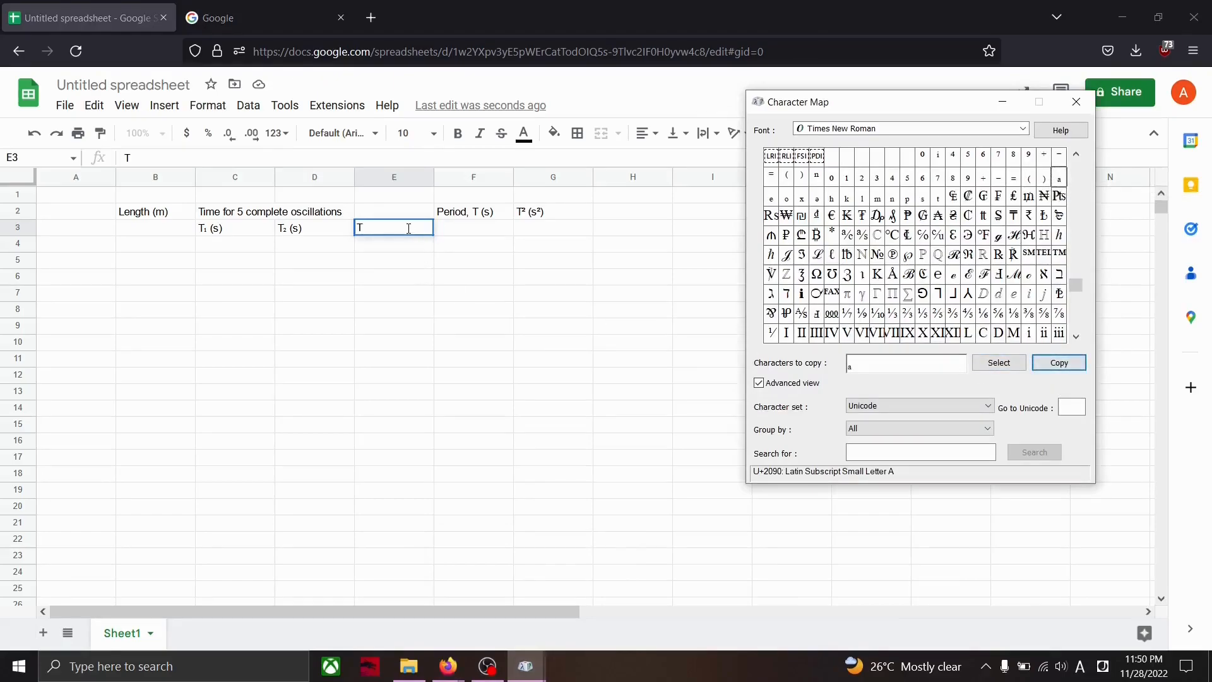
pyautogui.click(408, 228)
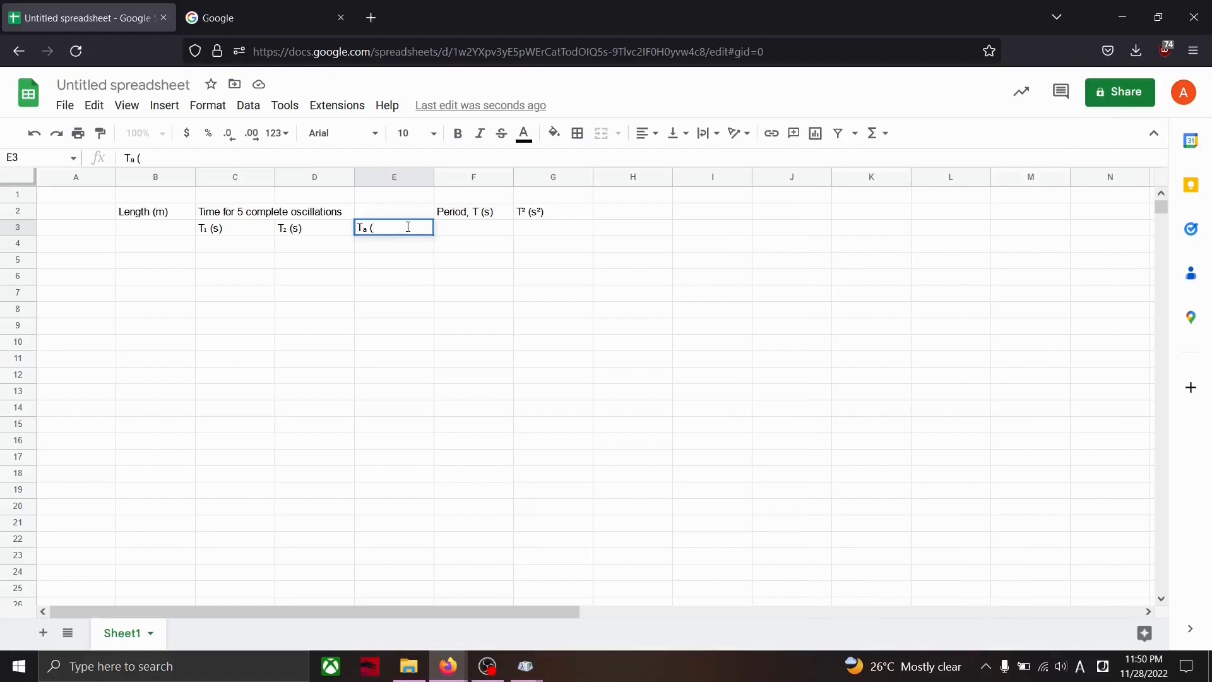
# Search Character Map for the subscript small letter v, copy it and complete the E3 subheading as "Tₐᵥ (s)"
pyautogui.moveTo(525, 666)
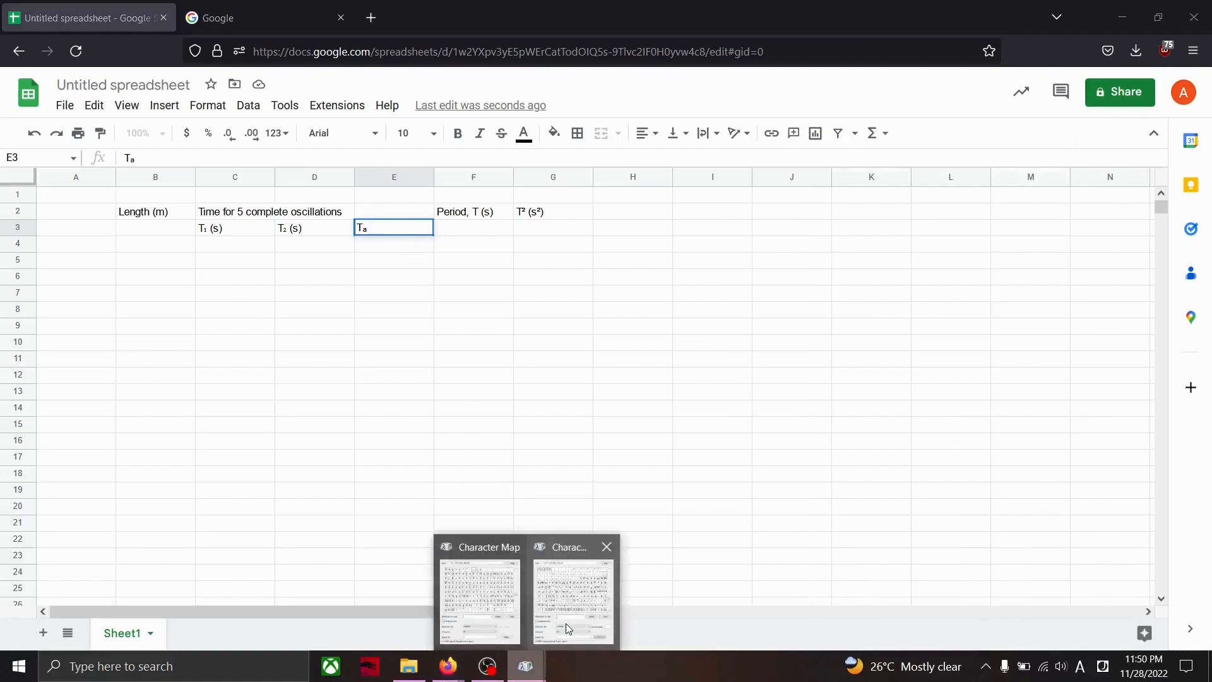
pyautogui.click(565, 623)
pyautogui.click(929, 369)
pyautogui.press('BackSpace')
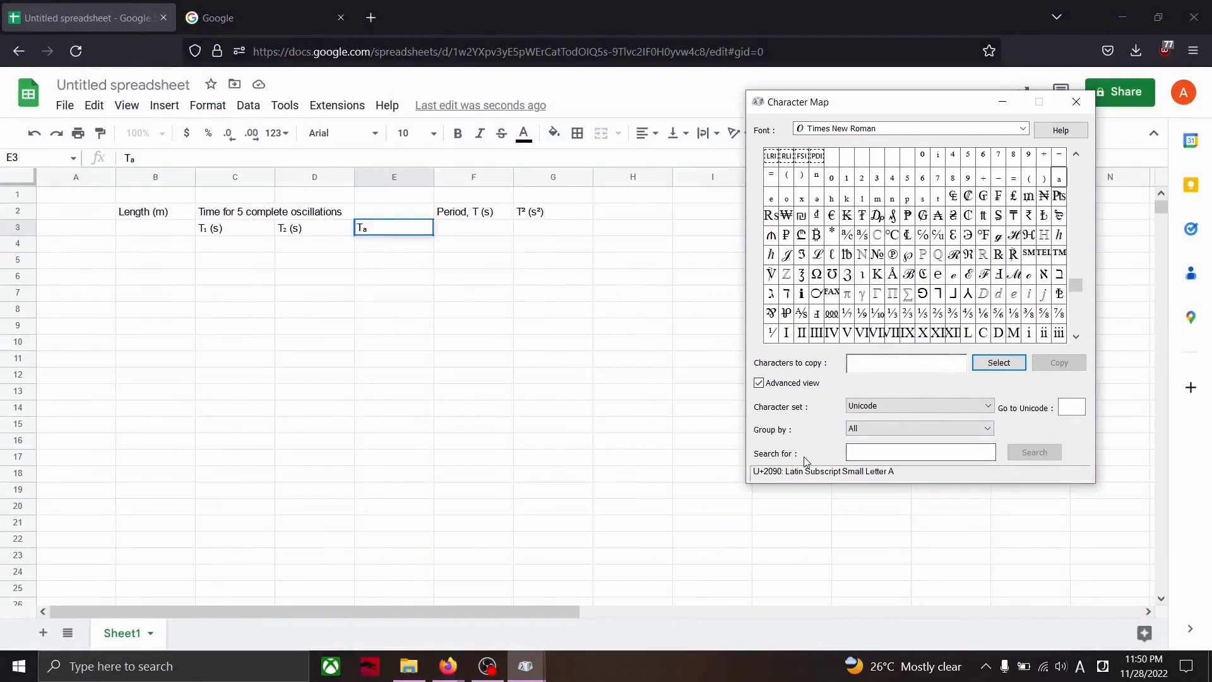
pyautogui.write('v')
pyautogui.click(1035, 453)
pyautogui.moveTo(1081, 185); pyautogui.dragTo(1077, 233)
pyautogui.click(897, 261)
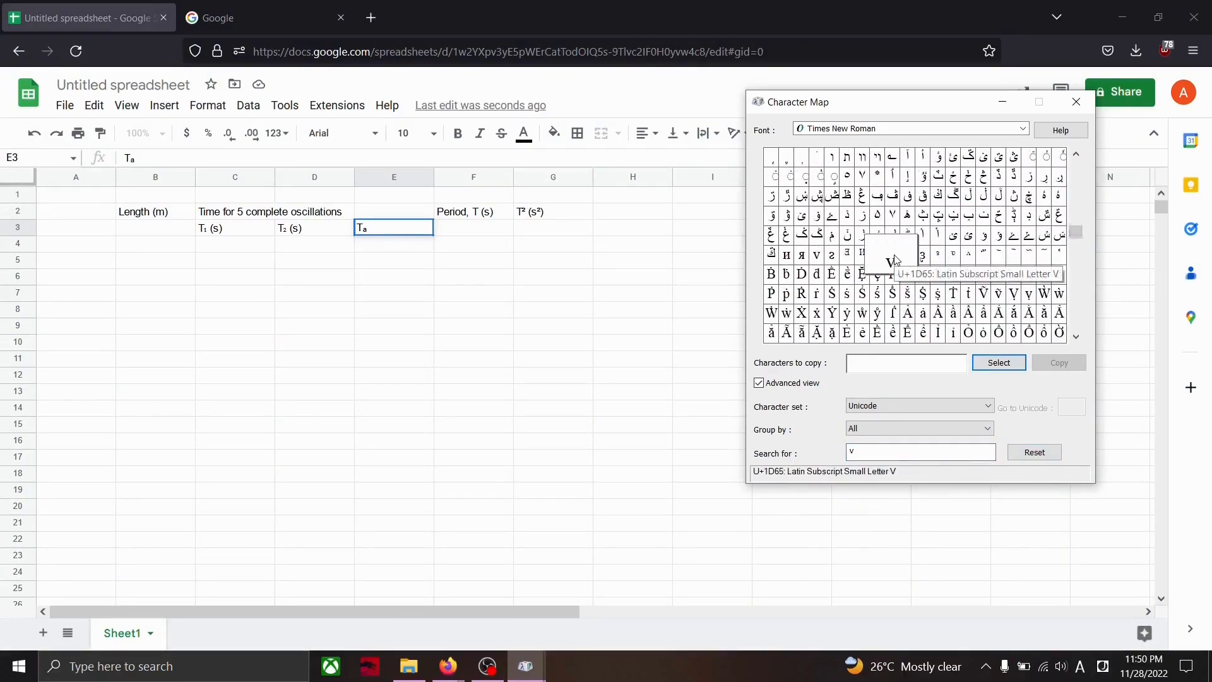
pyautogui.doubleClick(896, 260)
pyautogui.click(1059, 363)
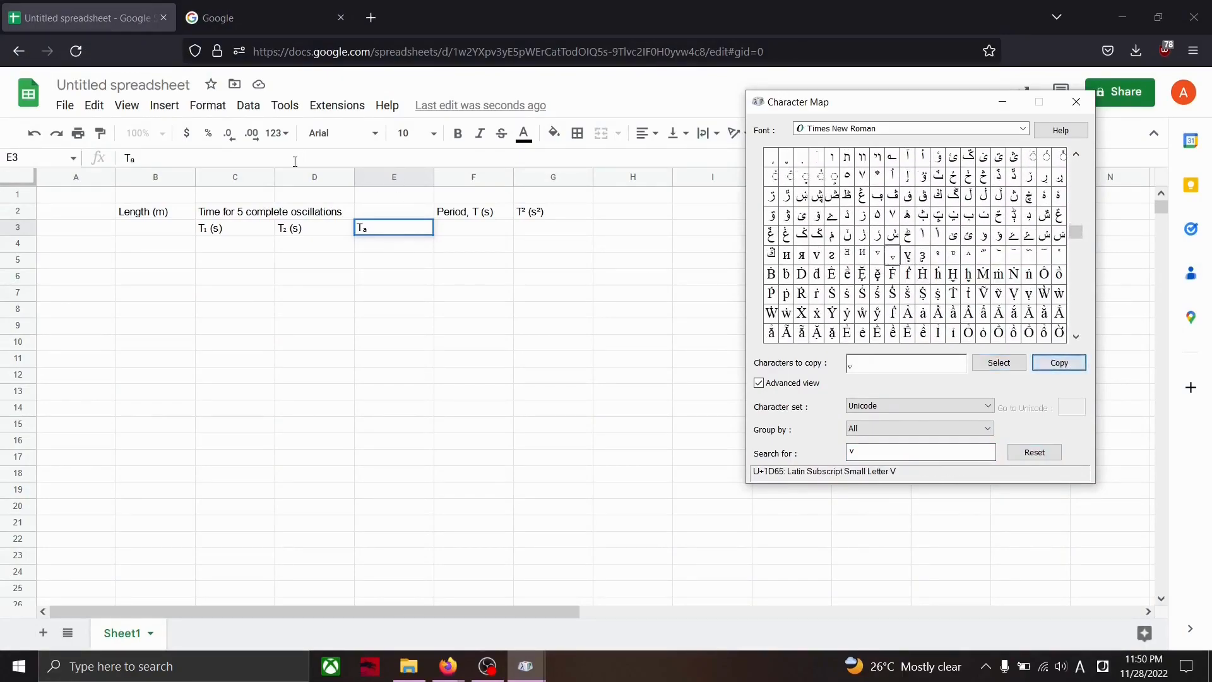
pyautogui.click(297, 159)
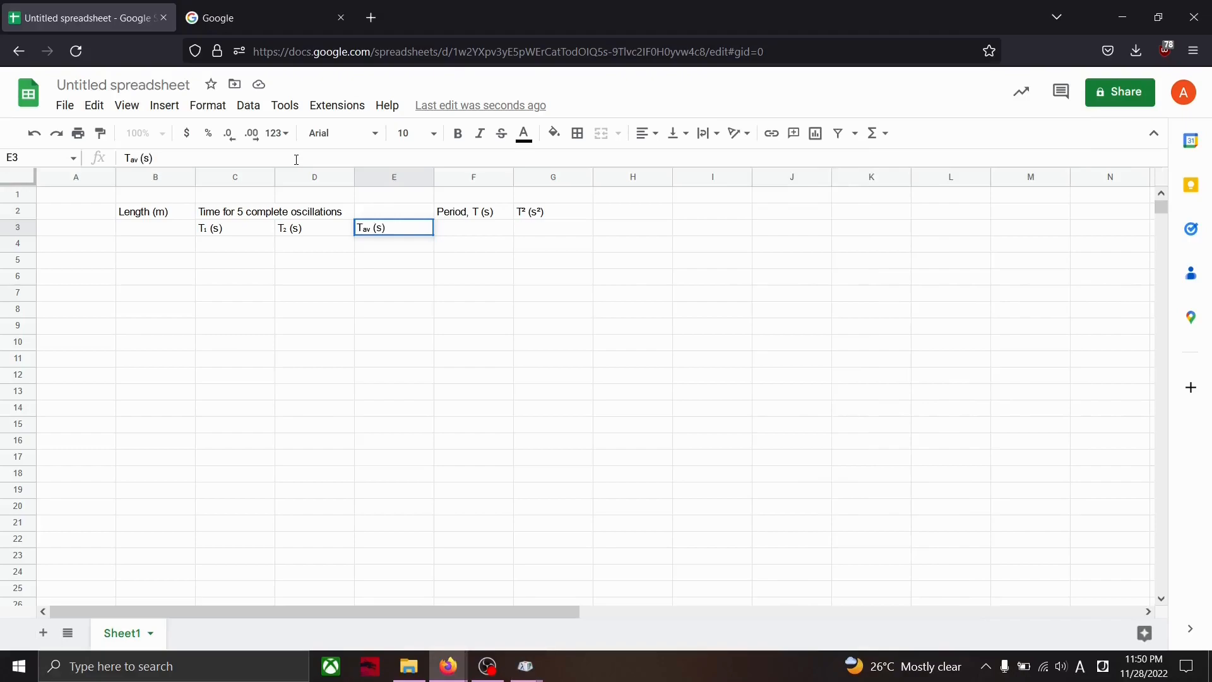
# Fill the length column from B4 to B9 with 0.1, 0.2, 0.3, 0.4, 0.5 and 0.6
pyautogui.click(162, 249)
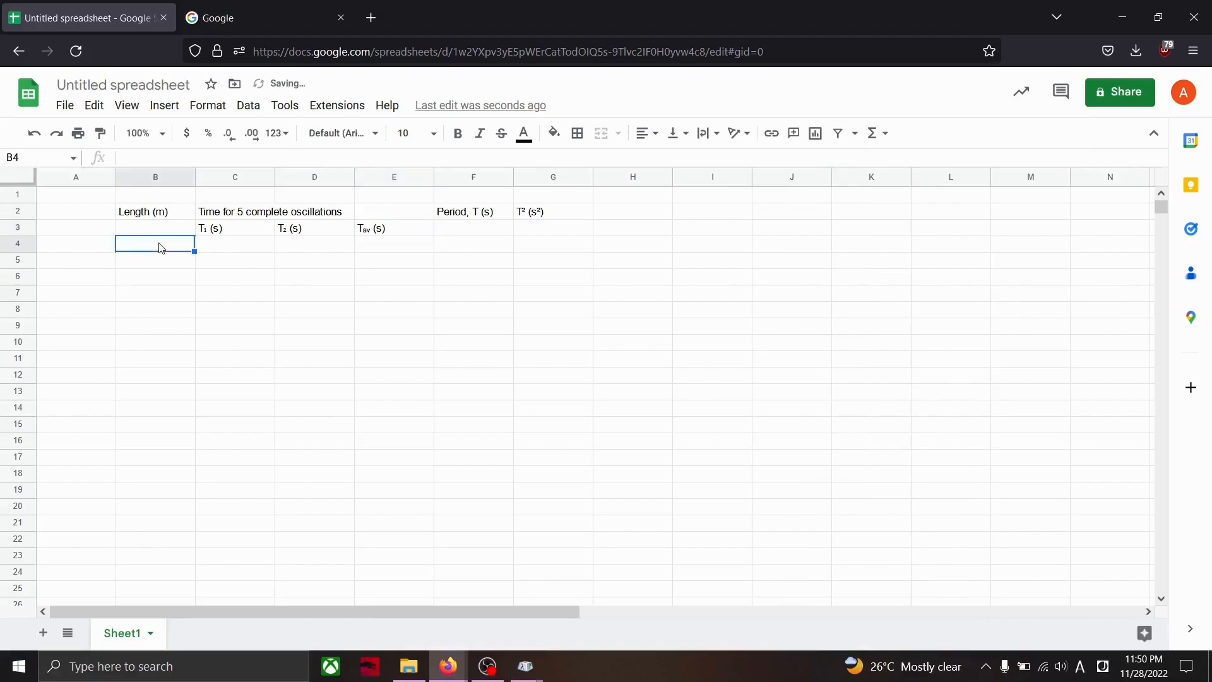
pyautogui.write('0.1')
pyautogui.press('Return')
pyautogui.write('0.2')
pyautogui.press('Return')
pyautogui.write('0.3')
pyautogui.press('Return')
pyautogui.write('0.4')
pyautogui.press('Return')
pyautogui.write('0.5 0.6')
# Fill the T₁ column from C4 to C9 with 2.96, 4.05, 5.06, 6.01, 6.55 and 7.01
pyautogui.click(202, 246)
pyautogui.write('2.96')
pyautogui.press('Return')
pyautogui.write('4.05')
pyautogui.press('Return')
pyautogui.write('5.06 6.01 6.55 7.01')
# Fill the T₂ column from D4 to D9 with 3.00, 4.17, 4.98, 5.96, 6.55 and 7.11
pyautogui.press('Up')
pyautogui.press('Up')
pyautogui.press('Up')
pyautogui.press('Up')
pyautogui.press('Up')
pyautogui.press('Up')
pyautogui.press('Right')
pyautogui.write('3.00 4.17 4.98 5.96')
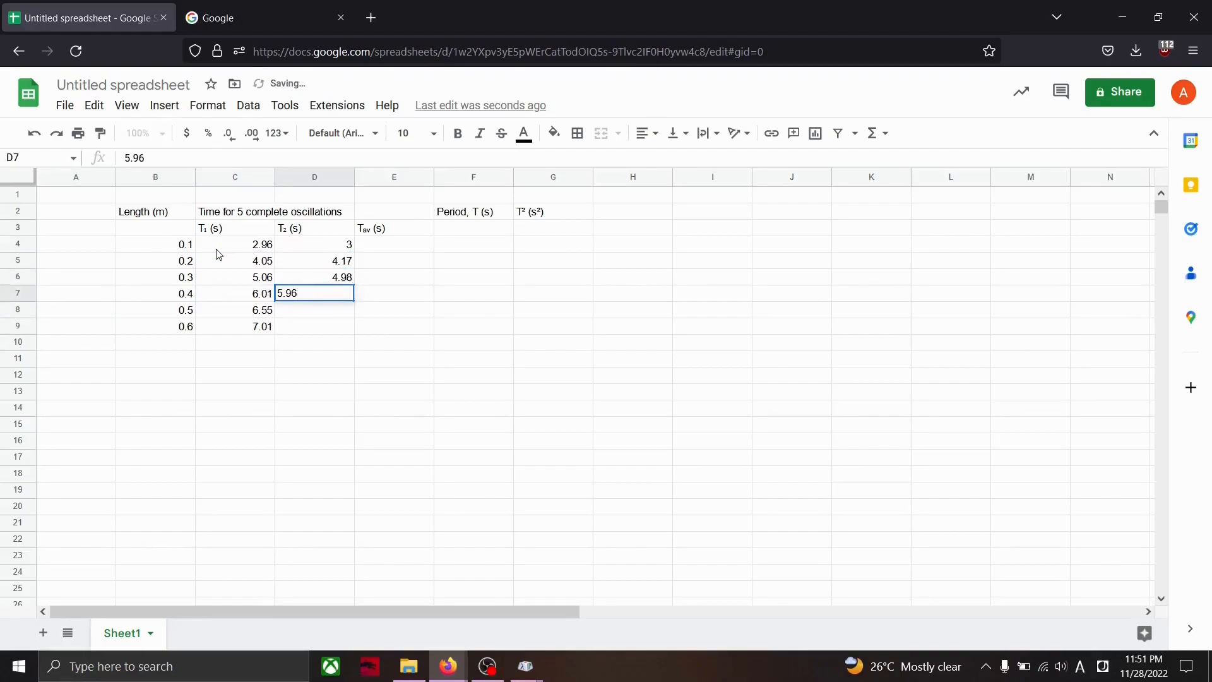
pyautogui.write(' 6.55 7.11')
# Fill the average time column from E4 to E9 with 2.98, 4.11, 5.02, 5.99, 6.55 and 7.06
pyautogui.press('Up')
pyautogui.press('Up')
pyautogui.press('Up')
pyautogui.press('Up')
pyautogui.press('Up')
pyautogui.press('Up')
pyautogui.press('Right')
pyautogui.write('2.98 4.11 5.02 5.99 6.55 7.06')
# Calculate the period in F4 with =E4/5 and autofill the formula down to F9
pyautogui.press('Up')
pyautogui.press('Up')
pyautogui.press('Up')
pyautogui.press('Up')
pyautogui.press('Up')
pyautogui.press('Up')
pyautogui.press('Right')
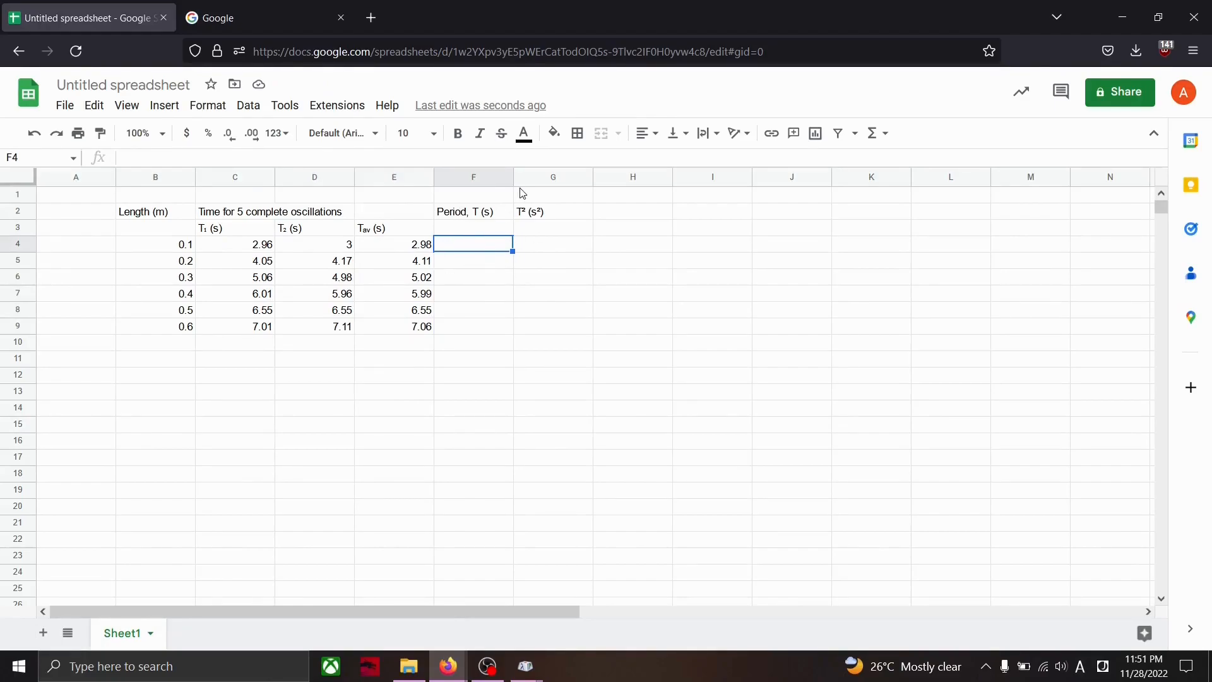
pyautogui.write('=')
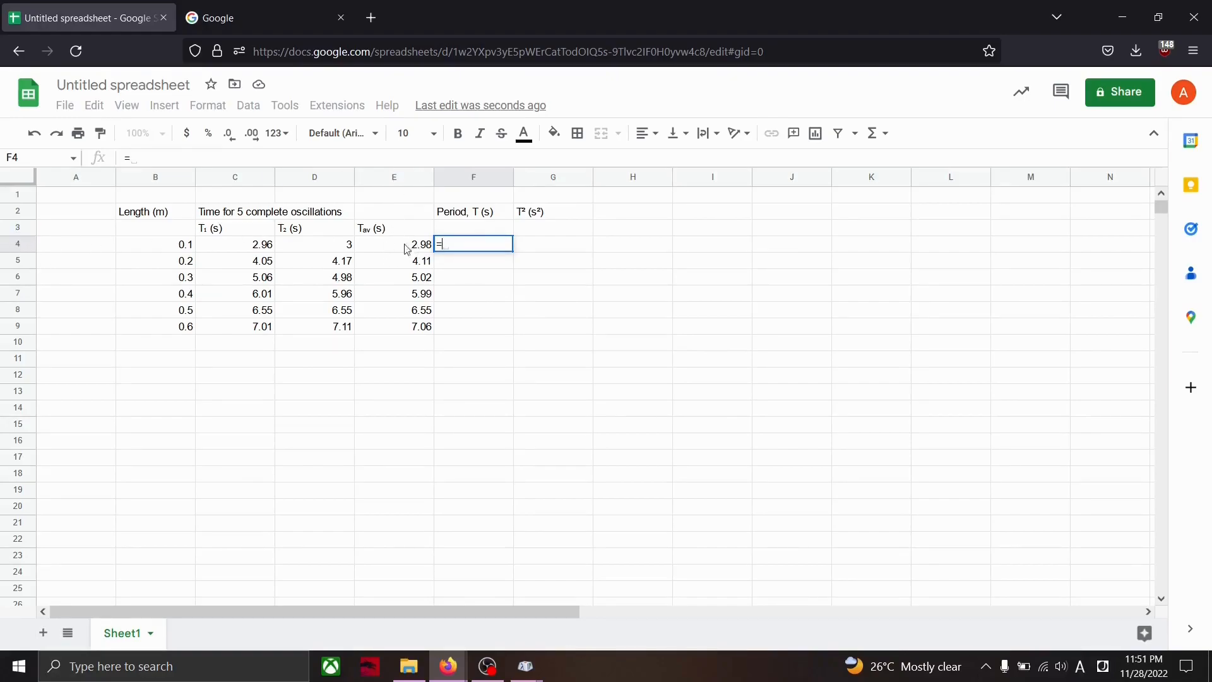
pyautogui.write('E4')
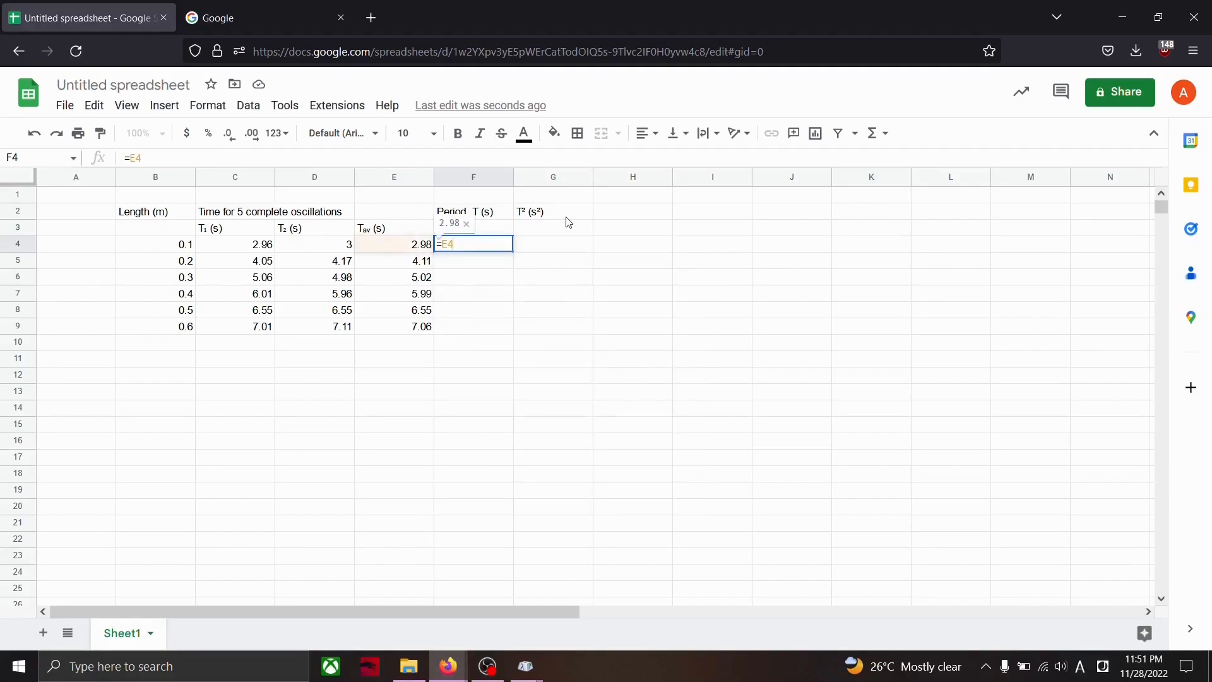
pyautogui.write('/')
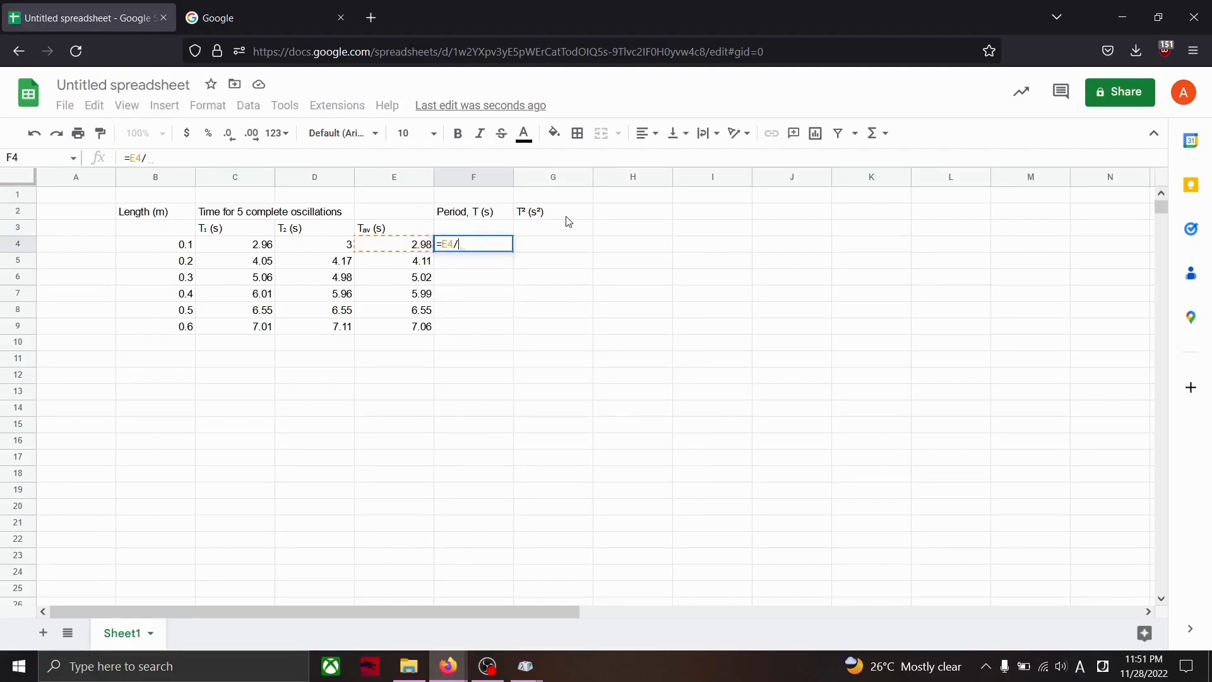
pyautogui.write('5')
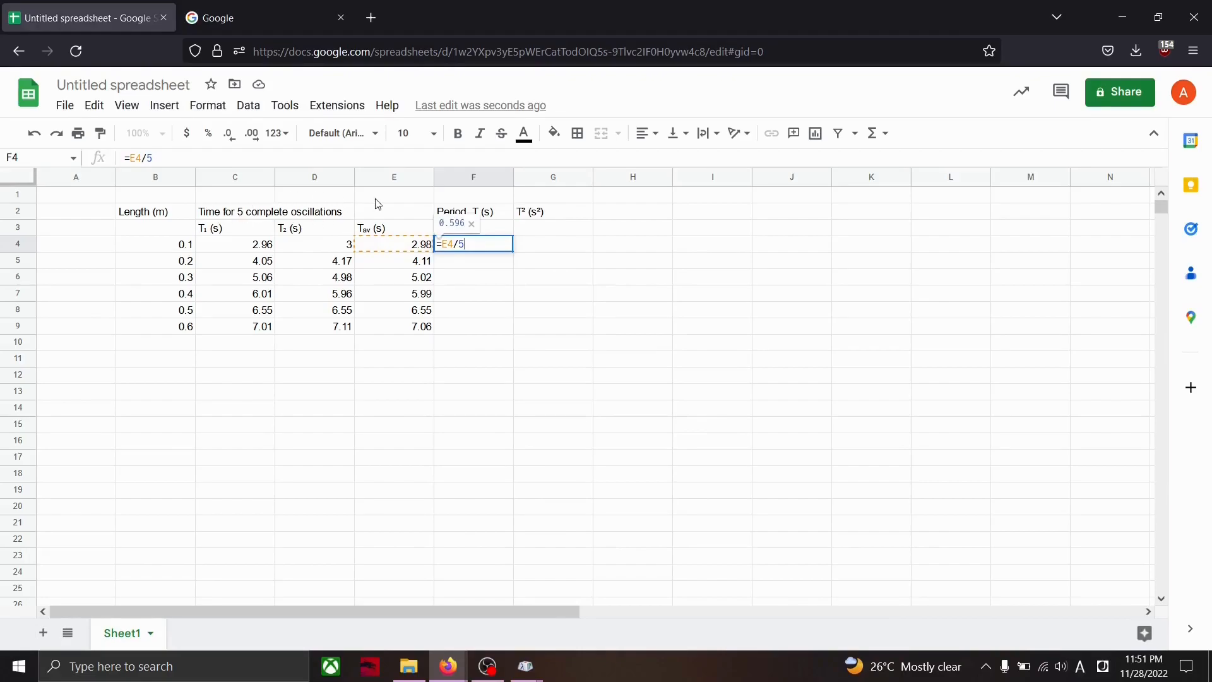
pyautogui.press('Return')
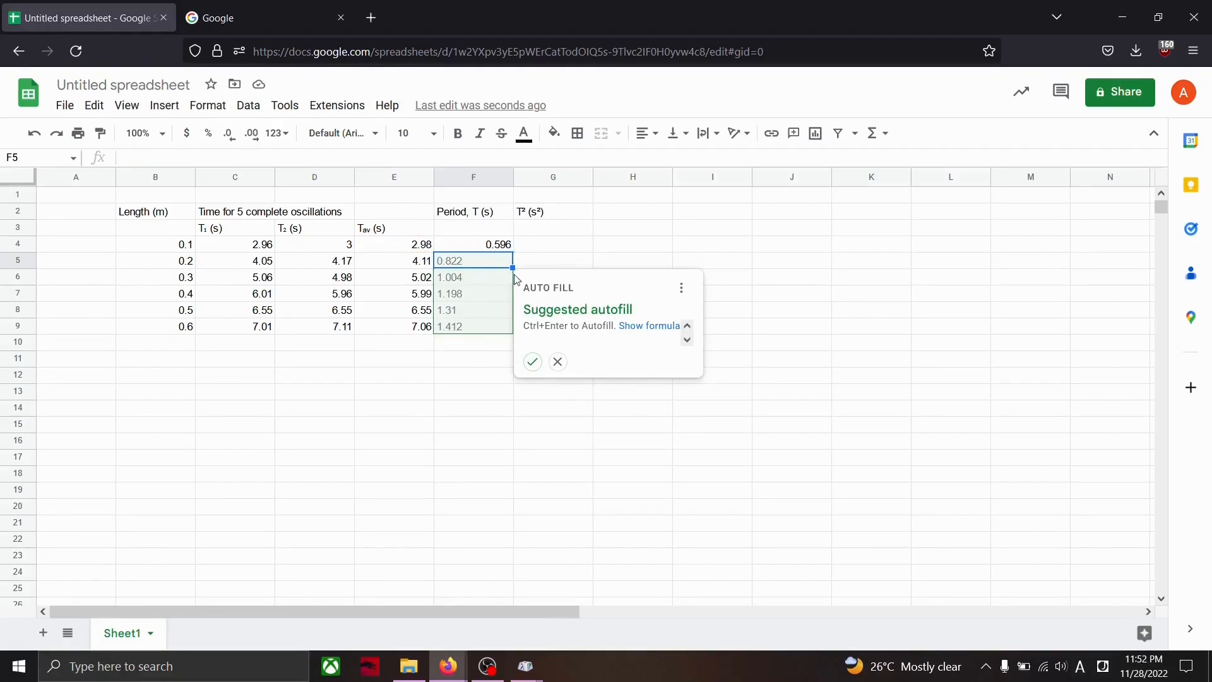
pyautogui.click(654, 327)
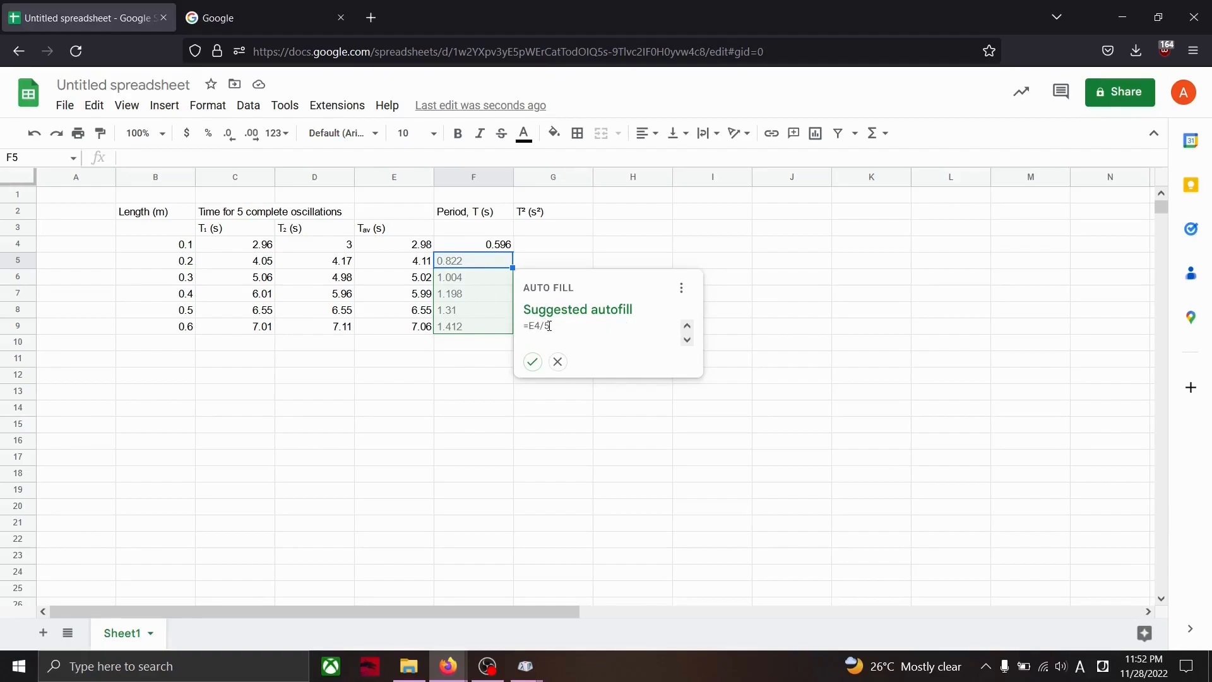
pyautogui.click(532, 362)
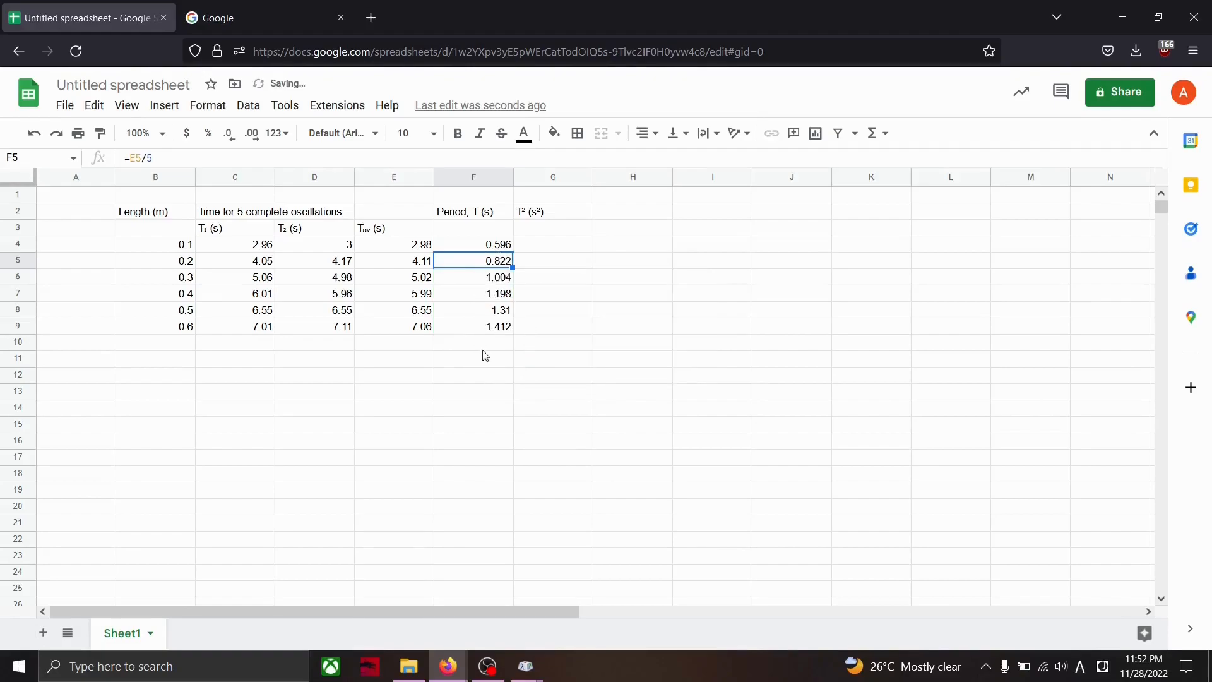
# Calculate T² in G4 with =F4*F4 and autofill the formula down to G9
pyautogui.click(553, 249)
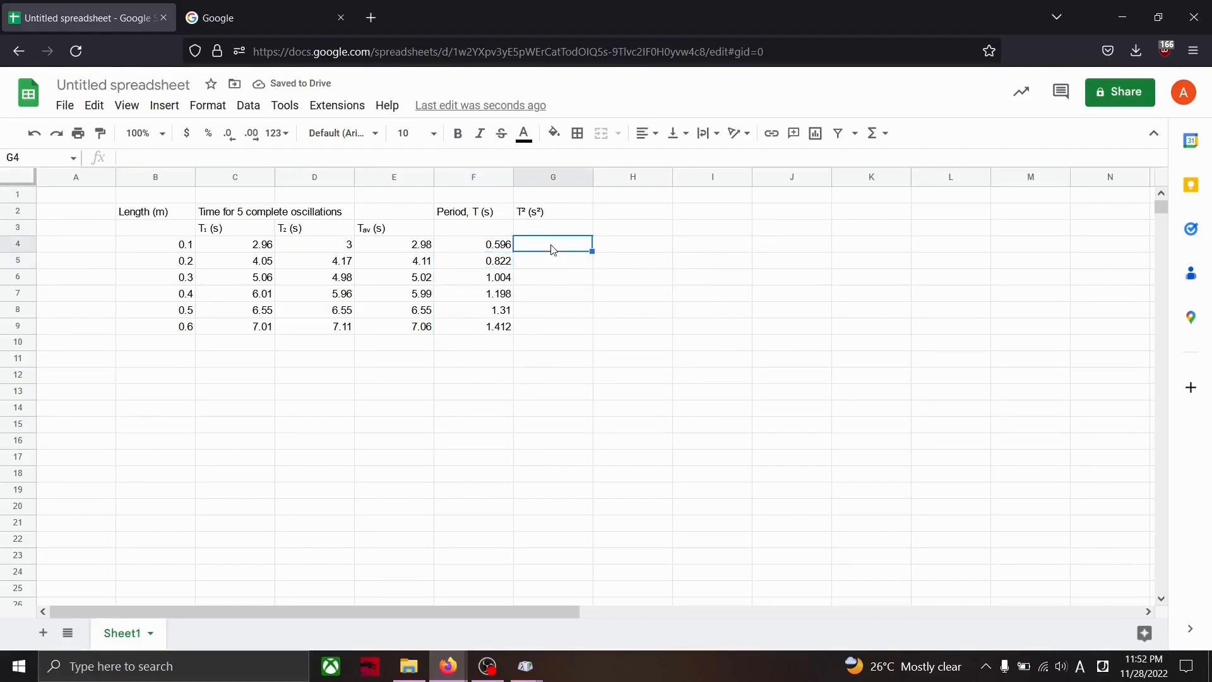
pyautogui.write('=')
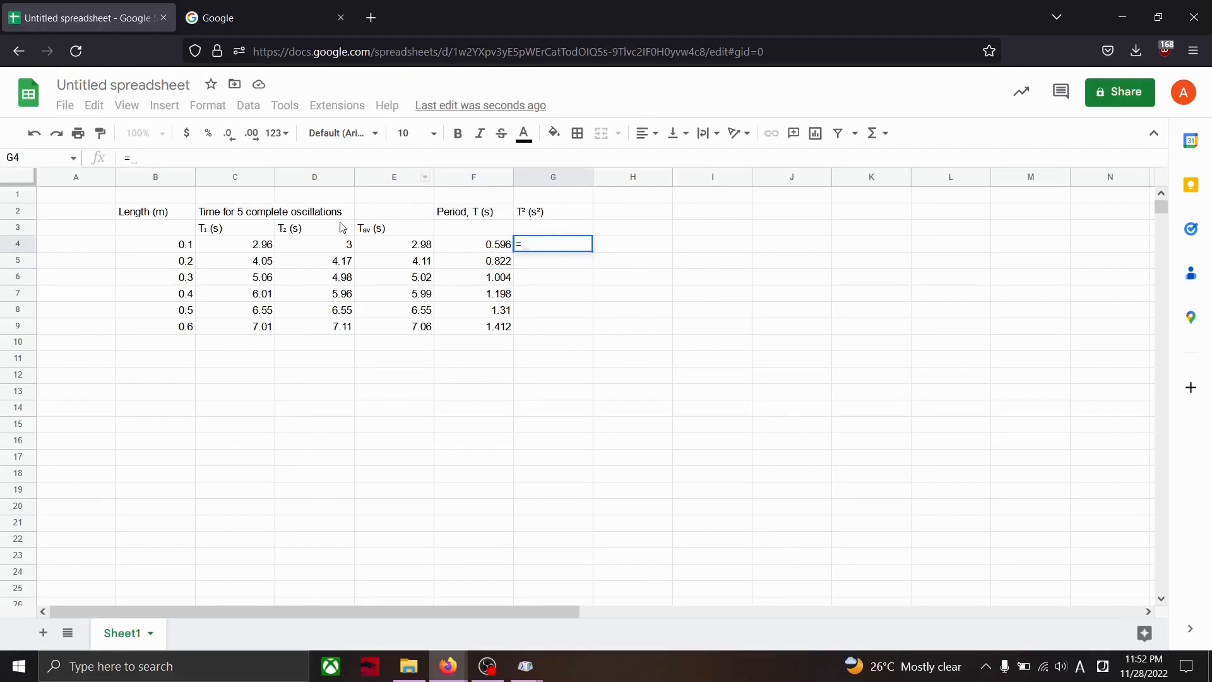
pyautogui.write('F')
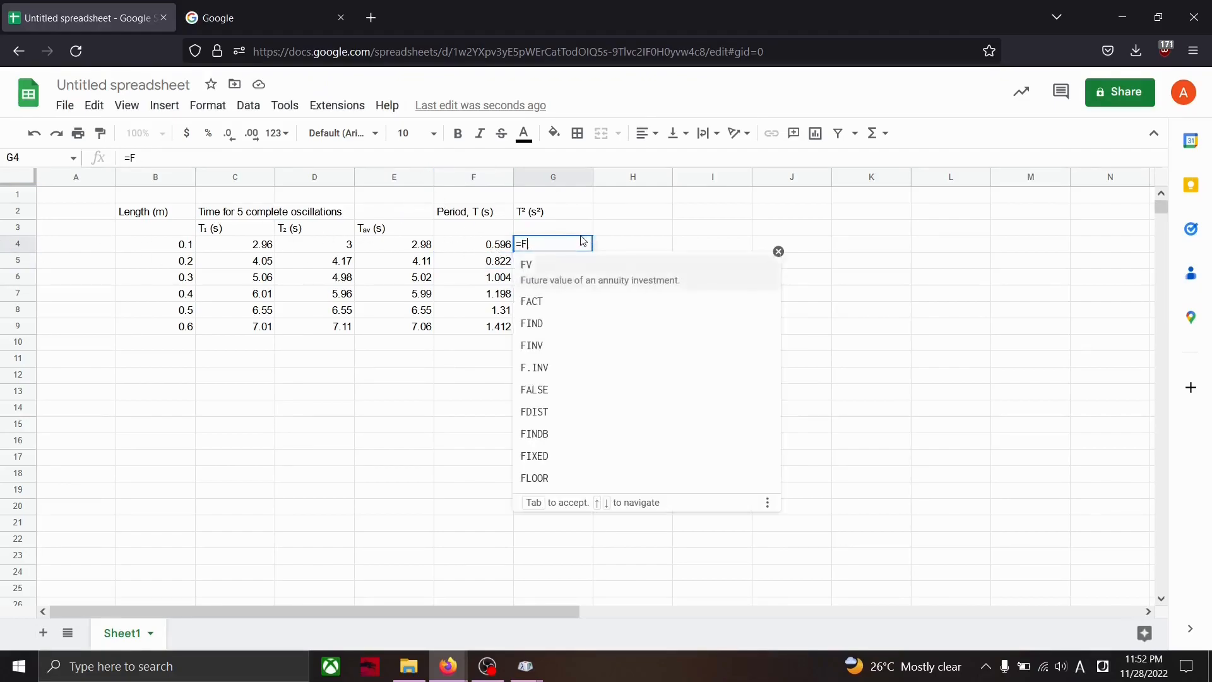
pyautogui.write('4*')
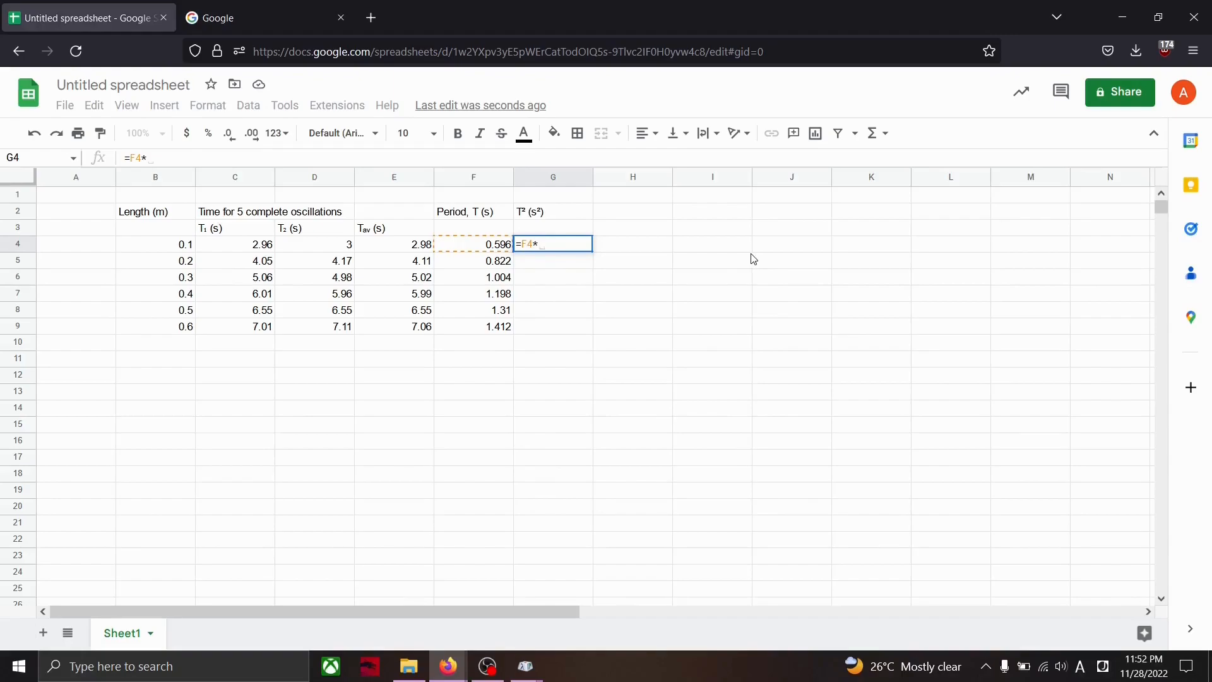
pyautogui.write('F4')
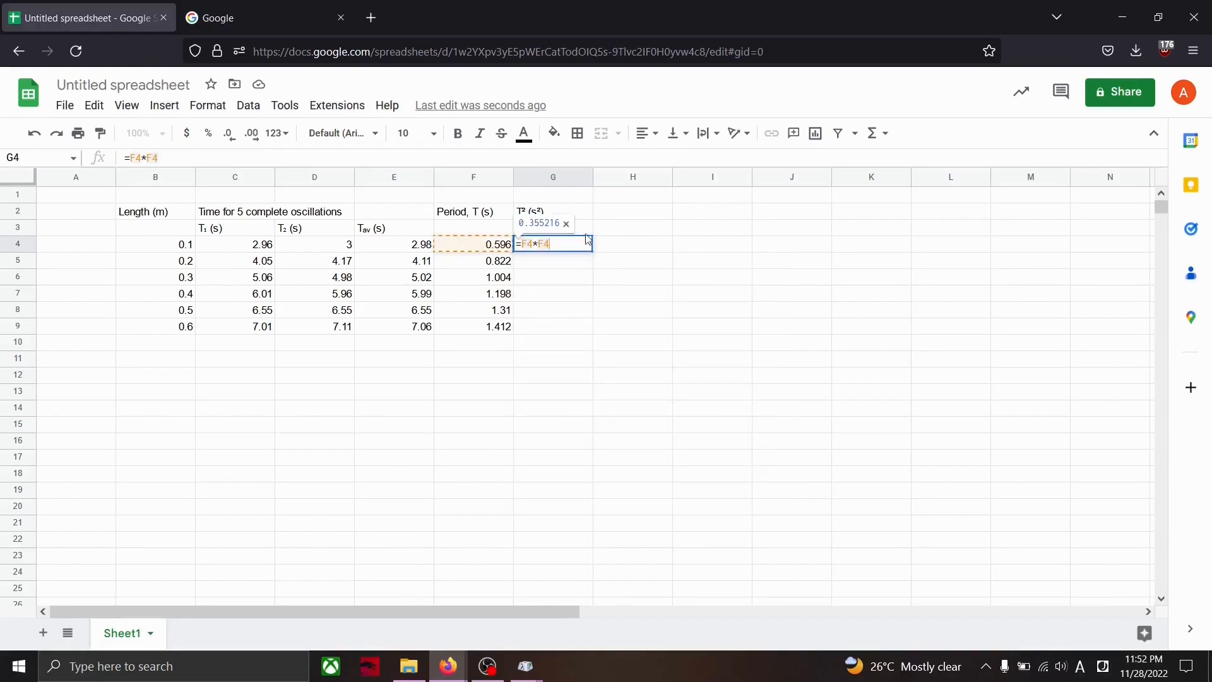
pyautogui.press('Return')
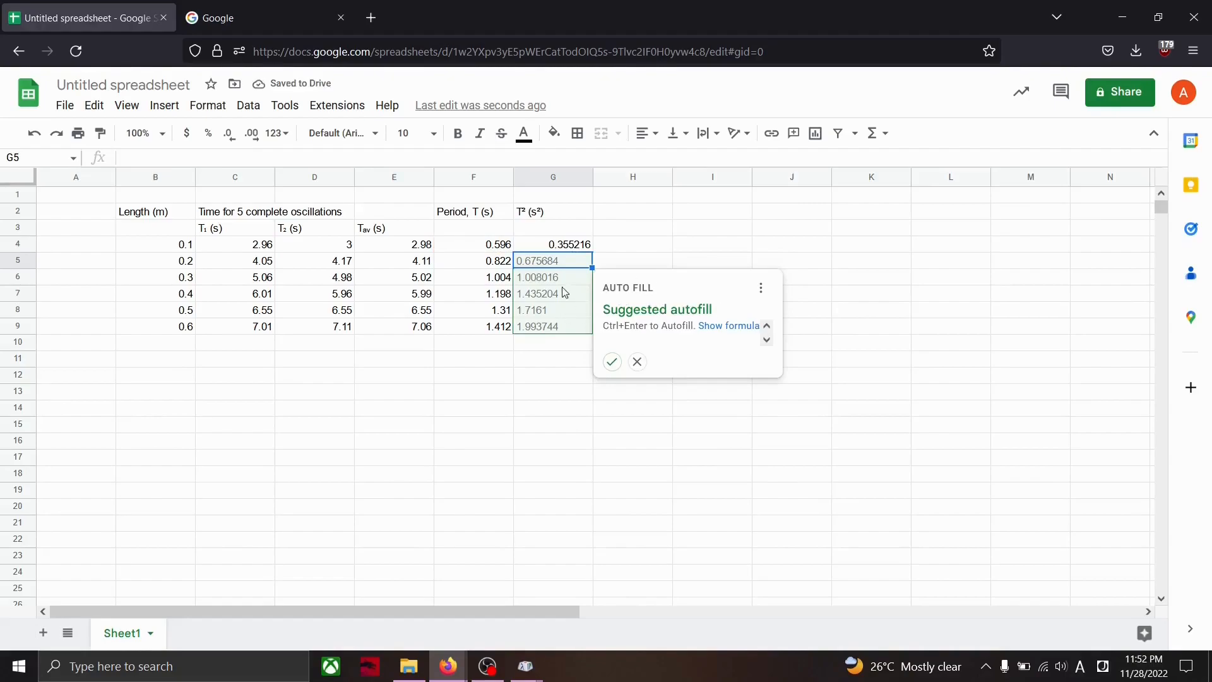
pyautogui.click(741, 328)
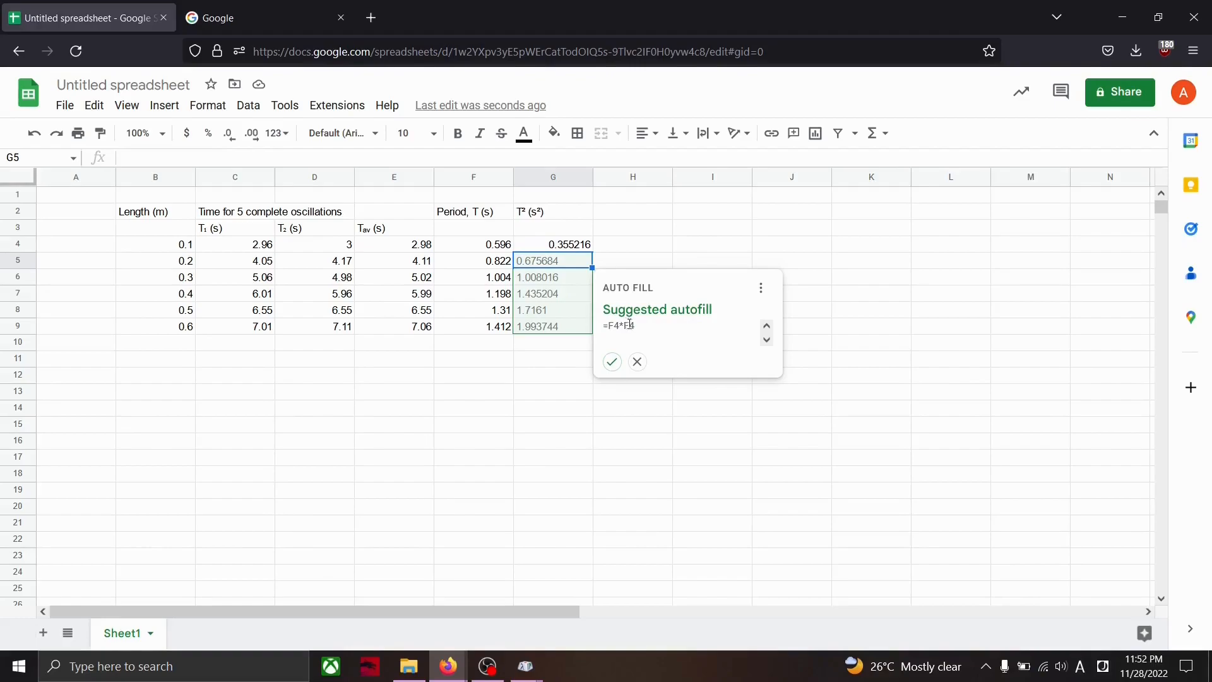
pyautogui.click(611, 366)
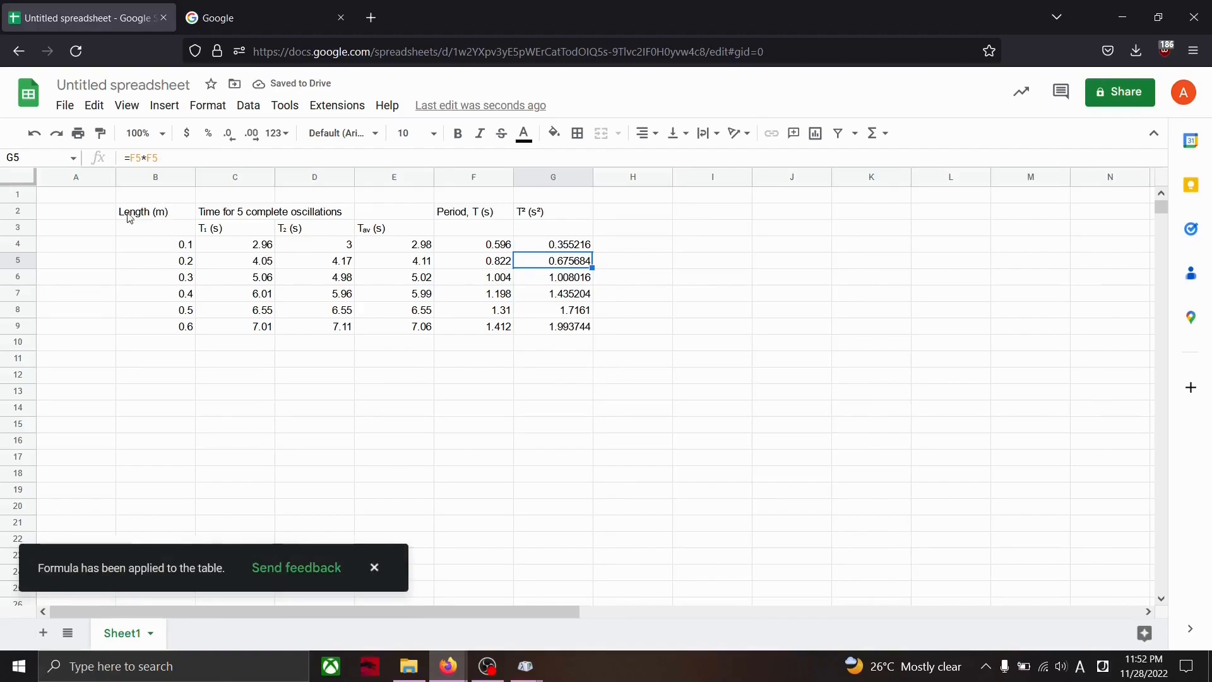
pyautogui.click(619, 345)
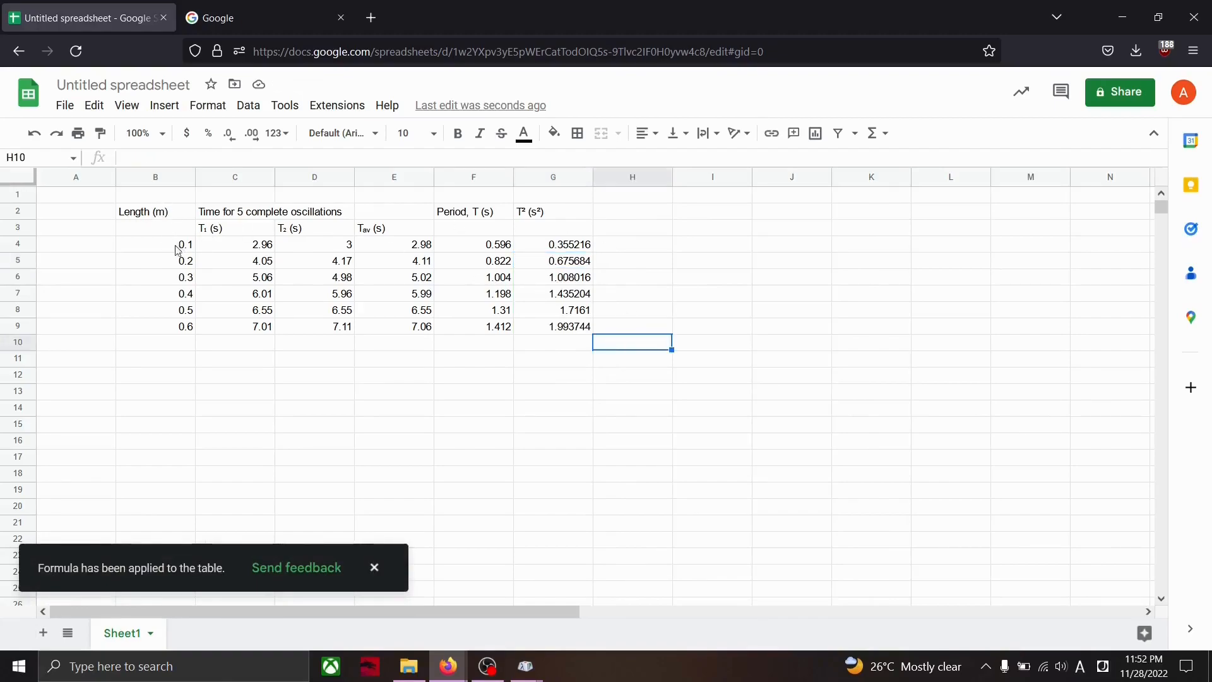
# Format all numbers in B4:G9 to show two decimal places
pyautogui.moveTo(170, 250); pyautogui.dragTo(558, 330)
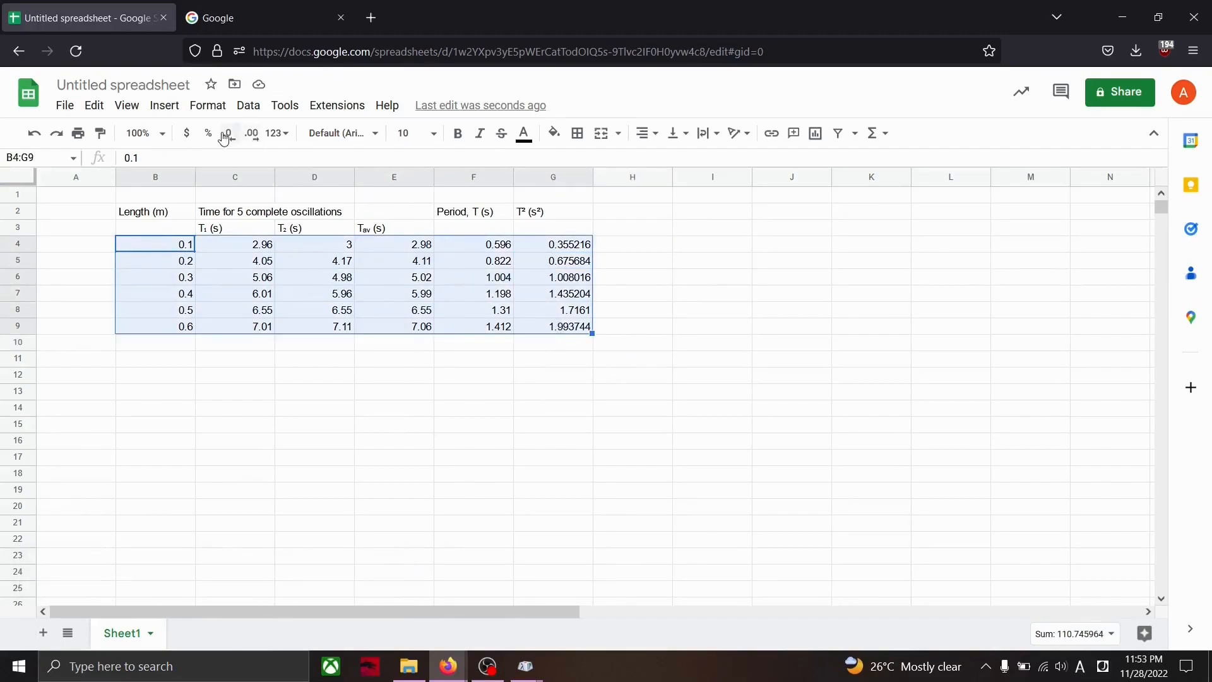
pyautogui.click(141, 238)
pyautogui.moveTo(146, 247); pyautogui.dragTo(540, 306)
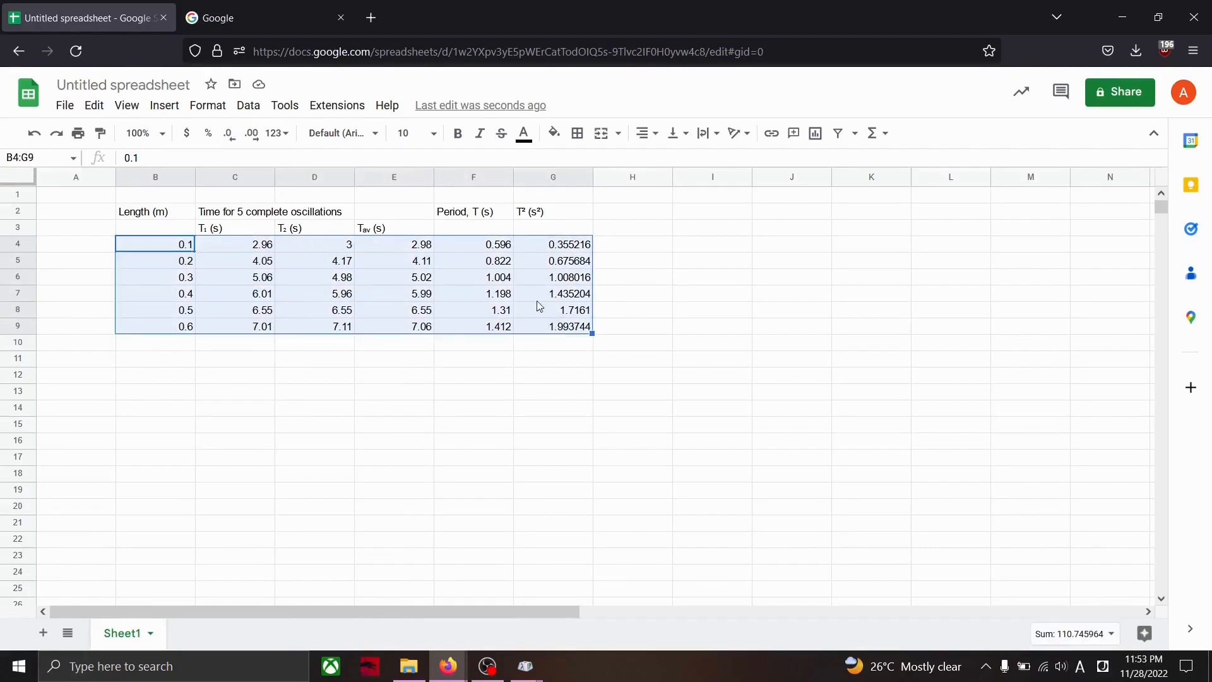
pyautogui.click(230, 135)
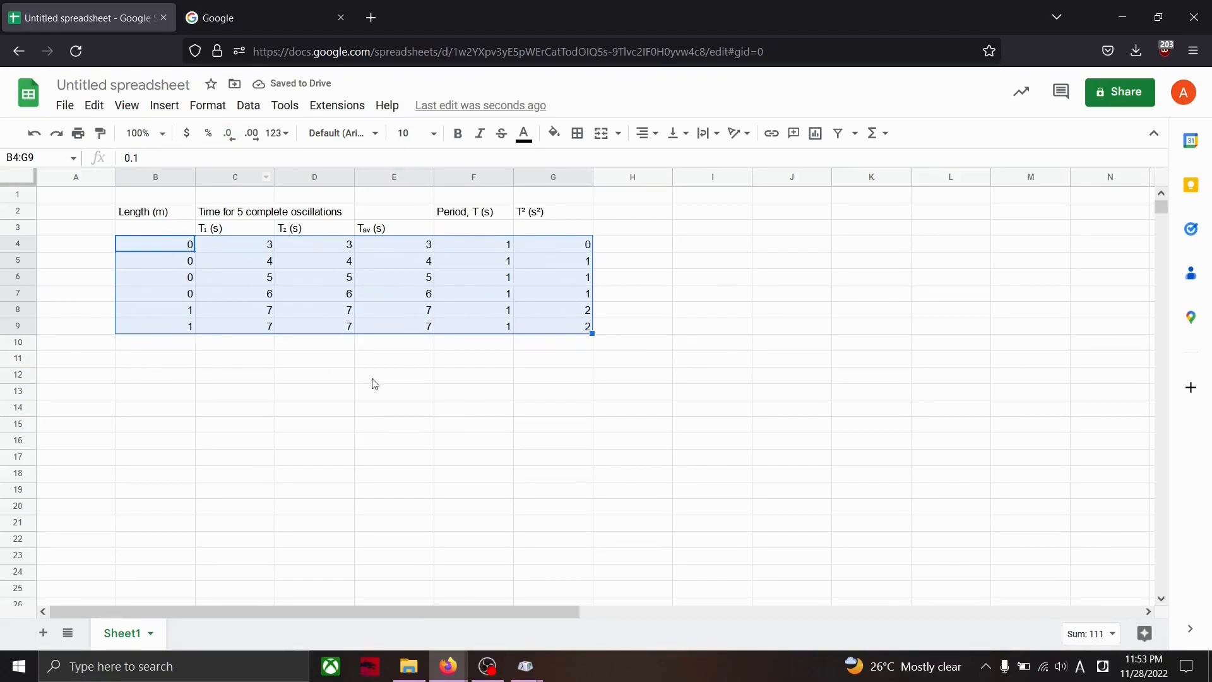
pyautogui.click(253, 134)
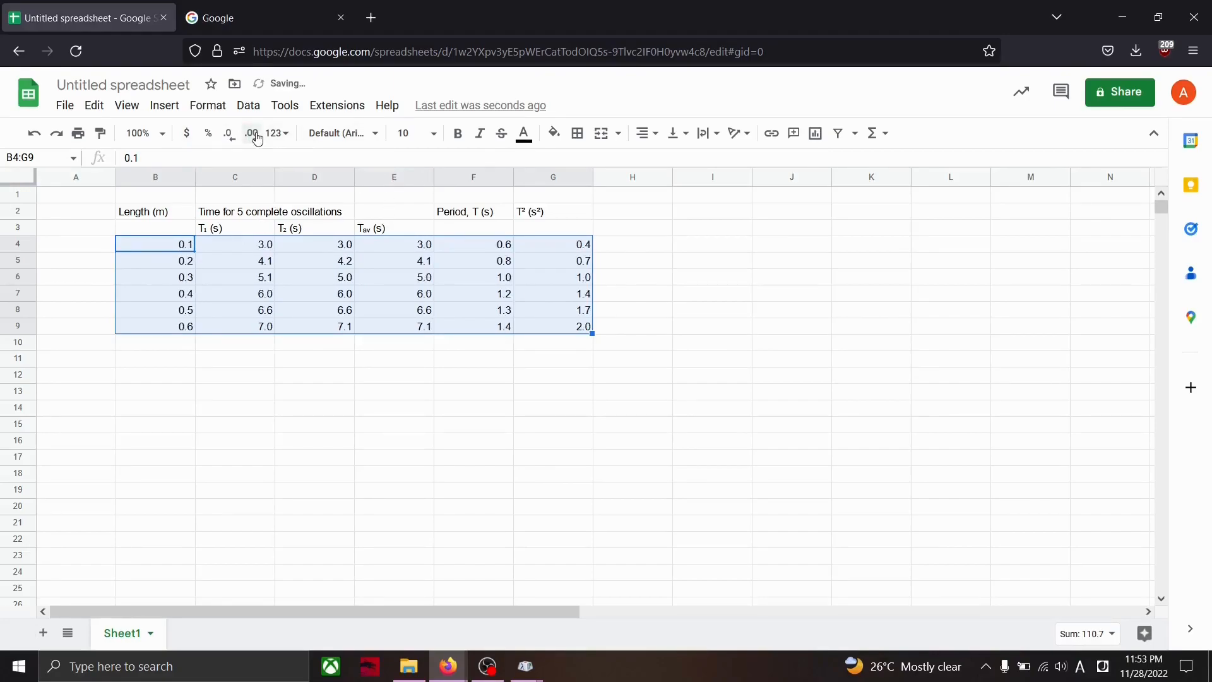
pyautogui.click(253, 134)
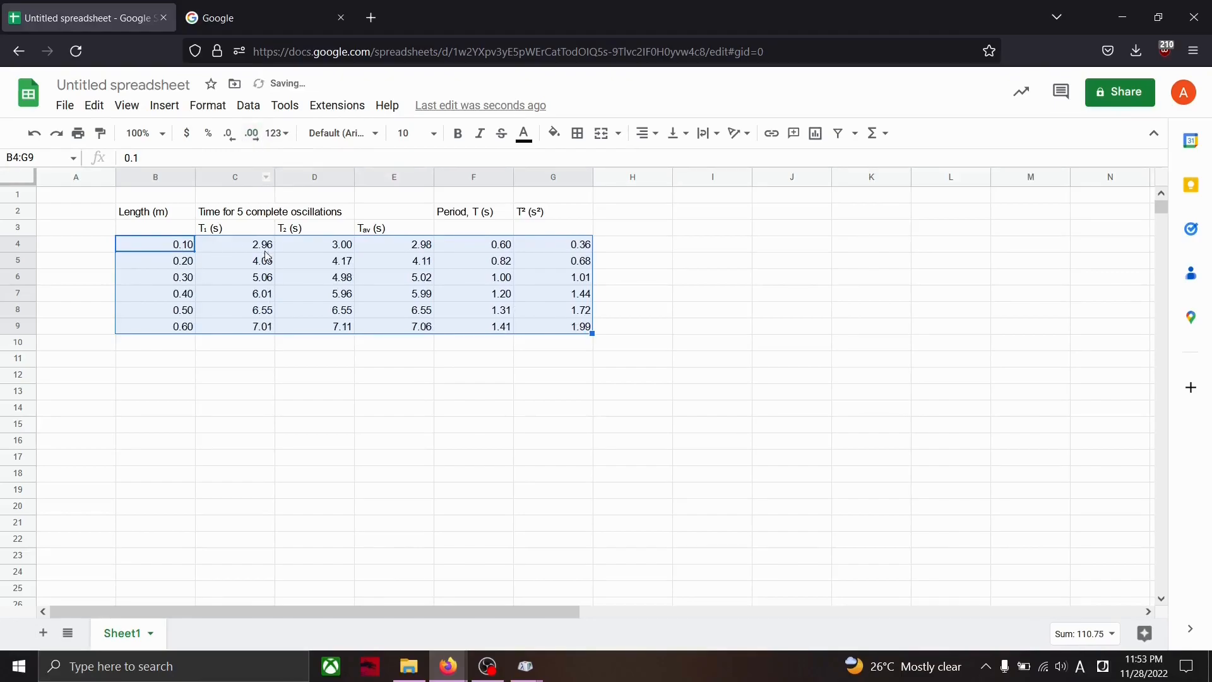
# Apply borders to all cells of the table range B2:G9
pyautogui.click(169, 216)
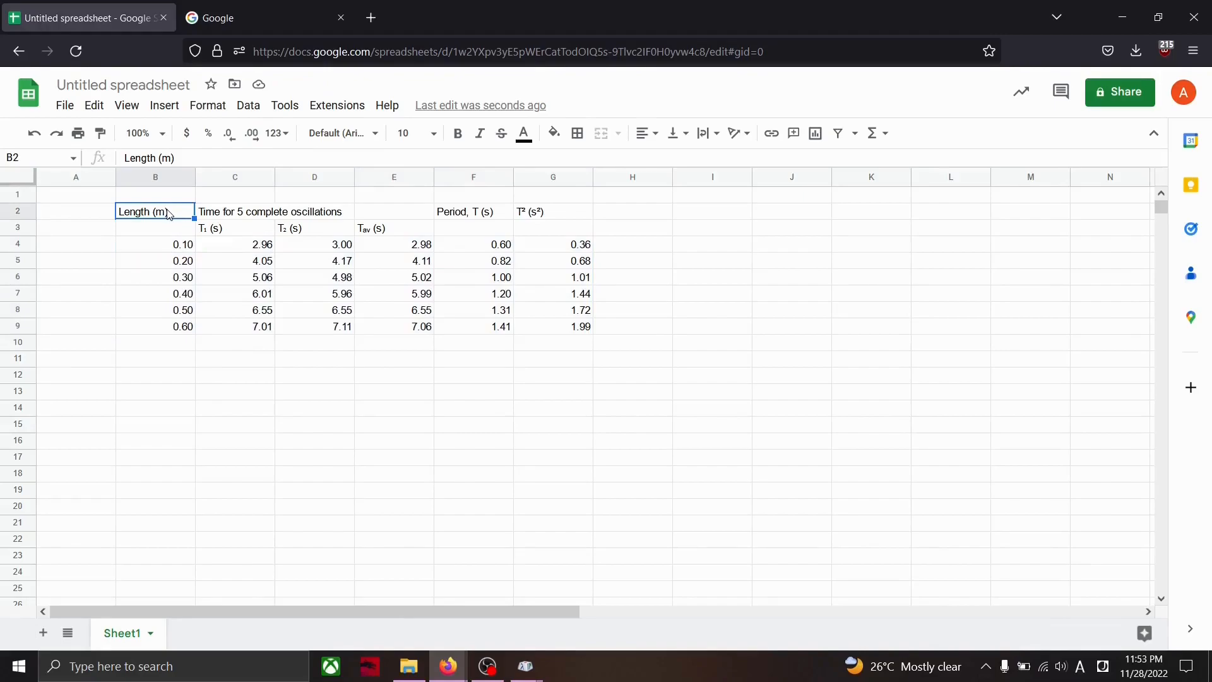
pyautogui.moveTo(191, 215); pyautogui.dragTo(576, 326)
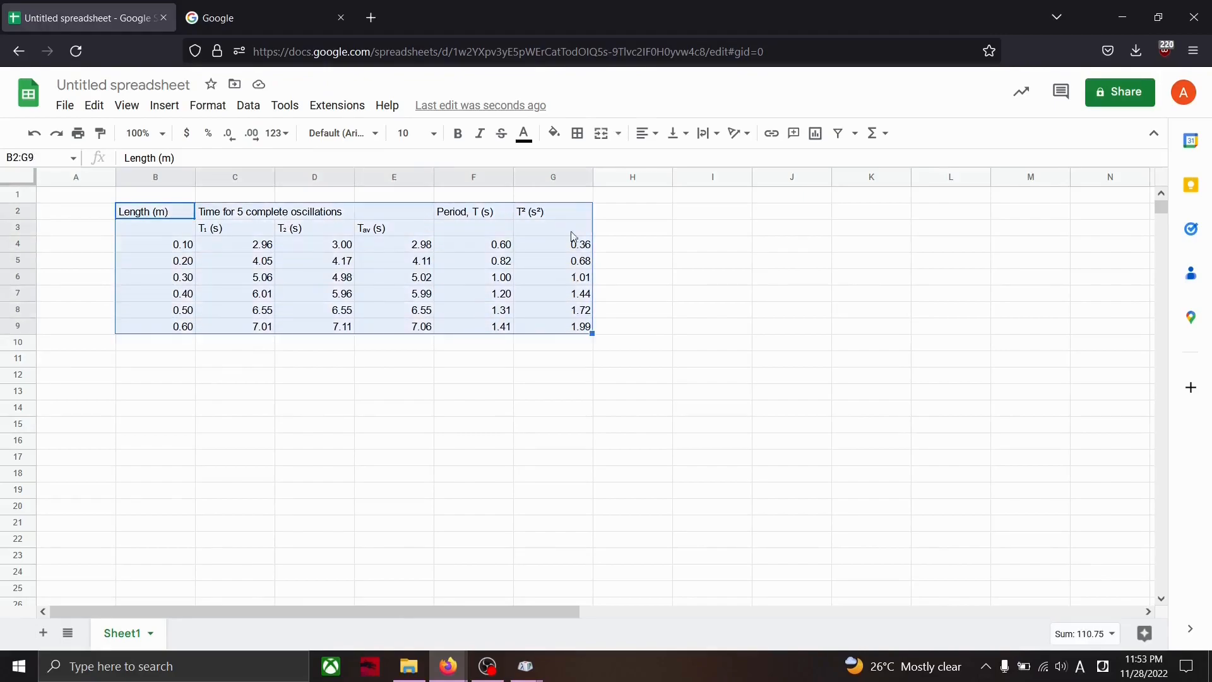
pyautogui.click(577, 132)
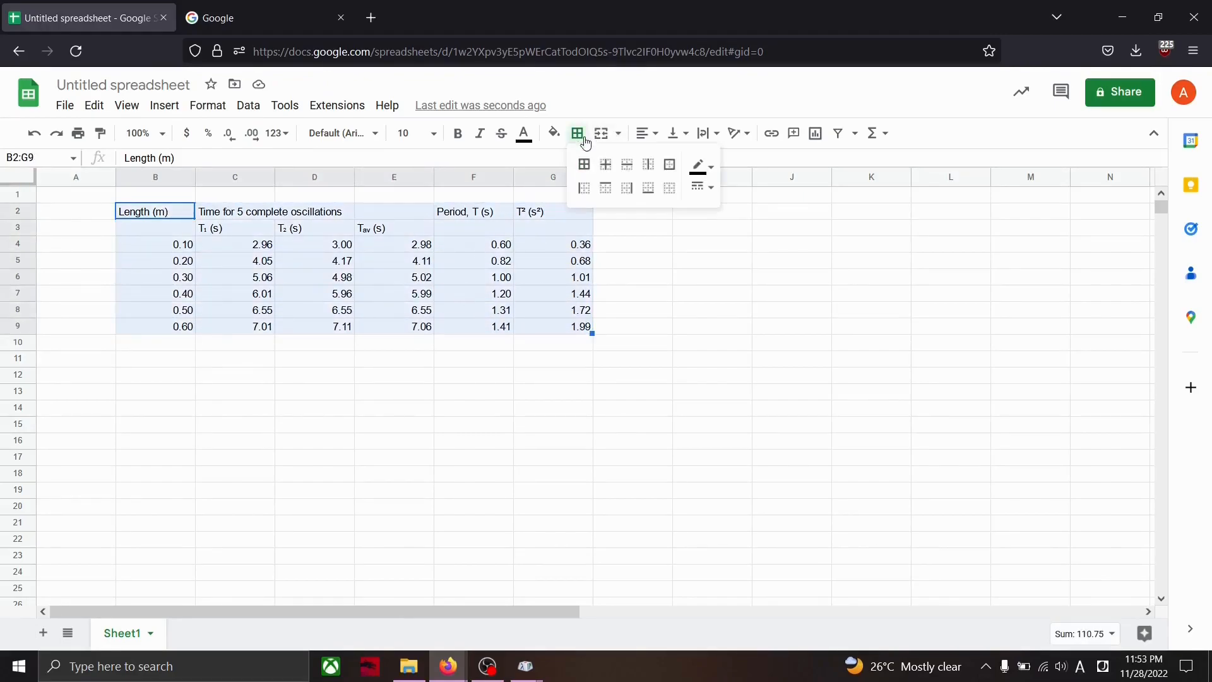
pyautogui.click(582, 165)
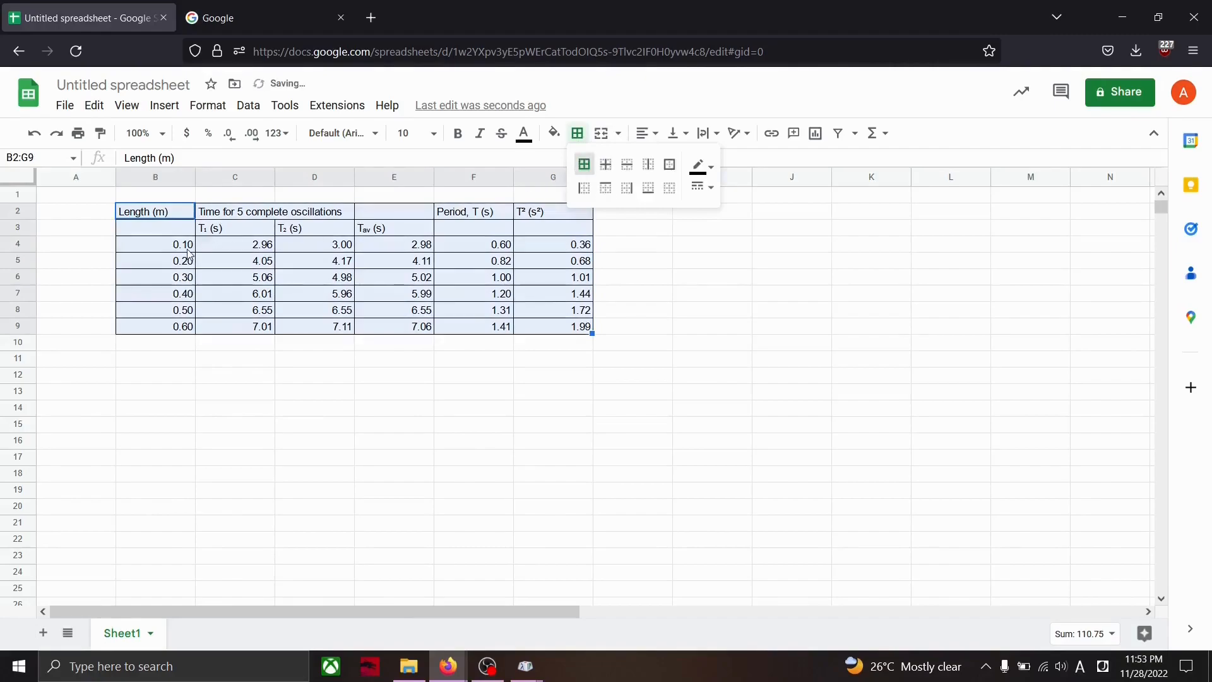
# Examine the header cells in rows 2 and 3 for labels and blanks that belong together
pyautogui.click(188, 249)
pyautogui.click(187, 225)
pyautogui.click(381, 208)
pyautogui.click(487, 232)
pyautogui.click(521, 230)
pyautogui.click(151, 231)
pyautogui.click(388, 213)
pyautogui.click(260, 215)
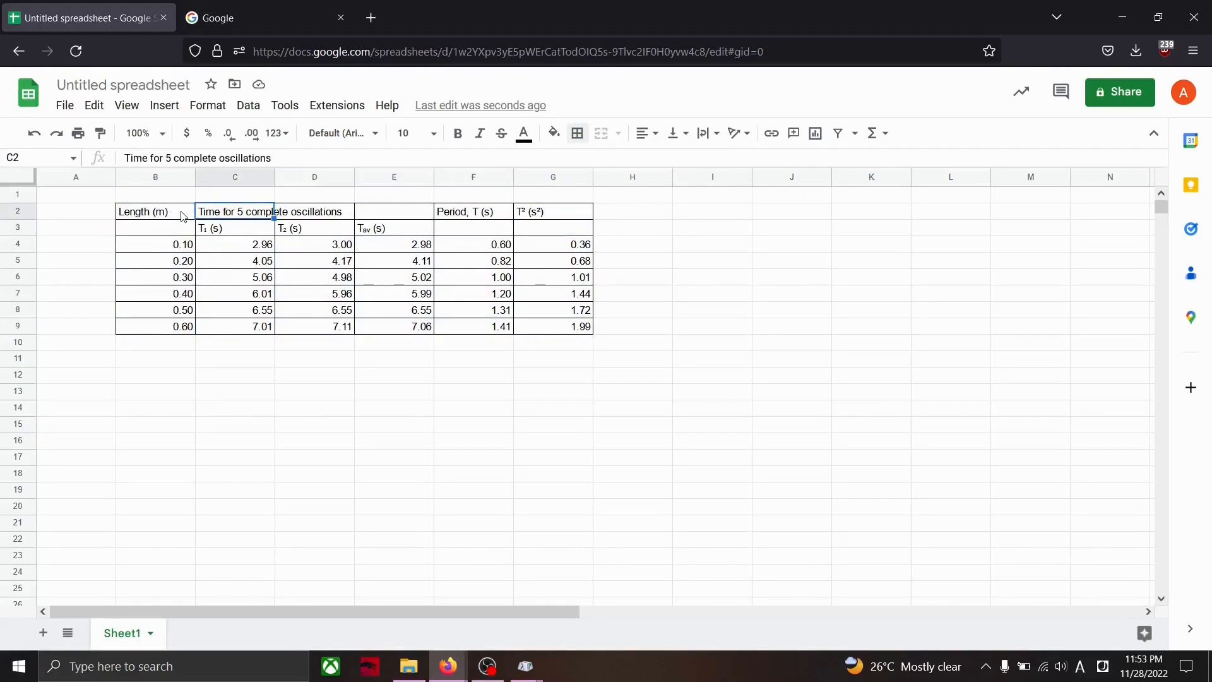
# Merge the header cells B2:B3, C2:E2, F2:F3 and G2:G3 into one cell each
pyautogui.moveTo(168, 217); pyautogui.dragTo(160, 237)
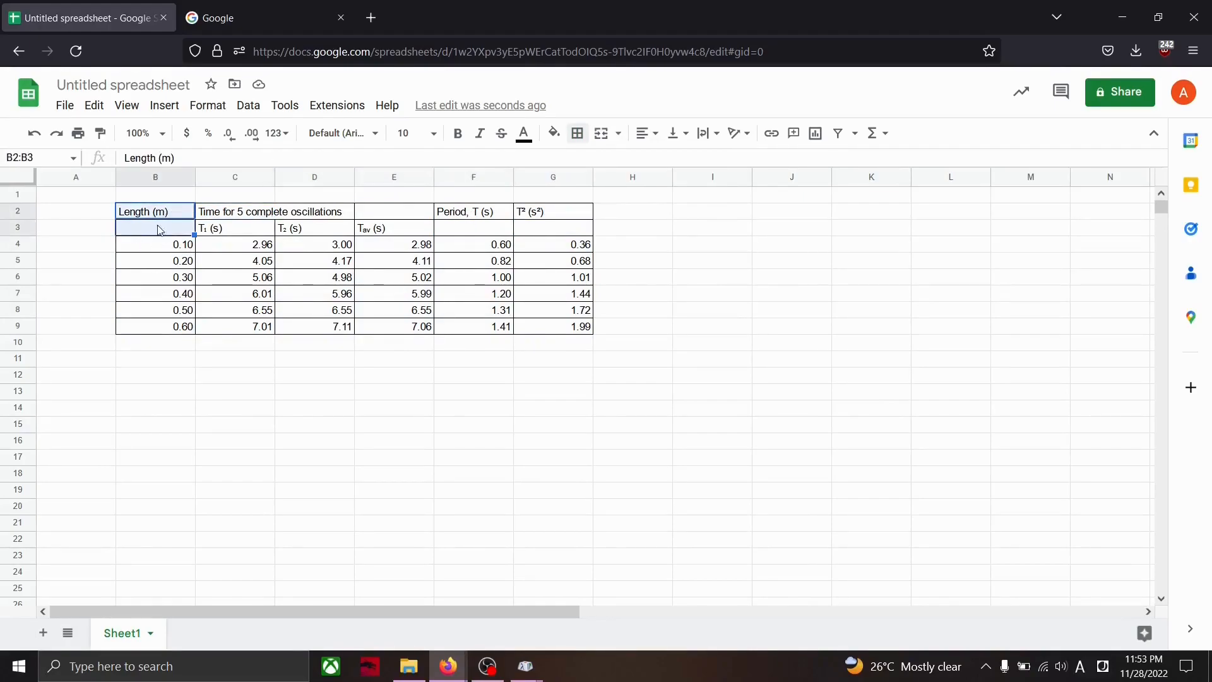
pyautogui.click(610, 139)
pyautogui.moveTo(233, 215); pyautogui.dragTo(393, 213)
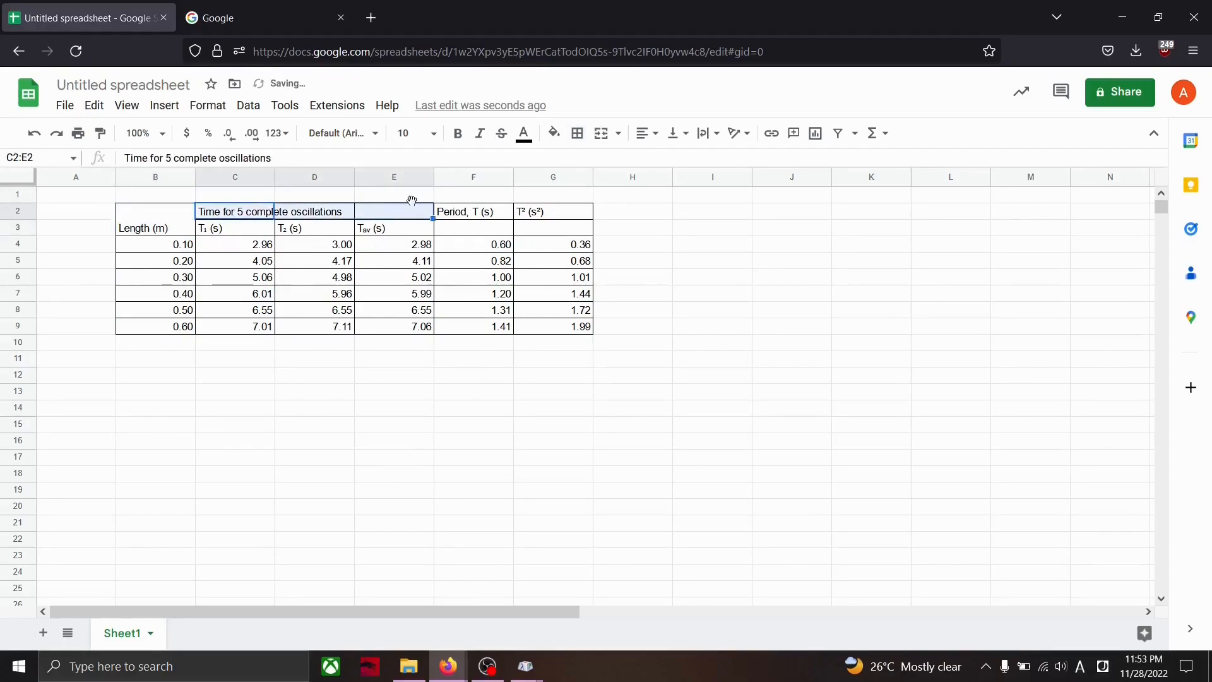
pyautogui.click(602, 134)
pyautogui.moveTo(476, 212); pyautogui.dragTo(556, 233)
pyautogui.click(602, 133)
pyautogui.click(604, 145)
pyautogui.moveTo(152, 211); pyautogui.dragTo(150, 227)
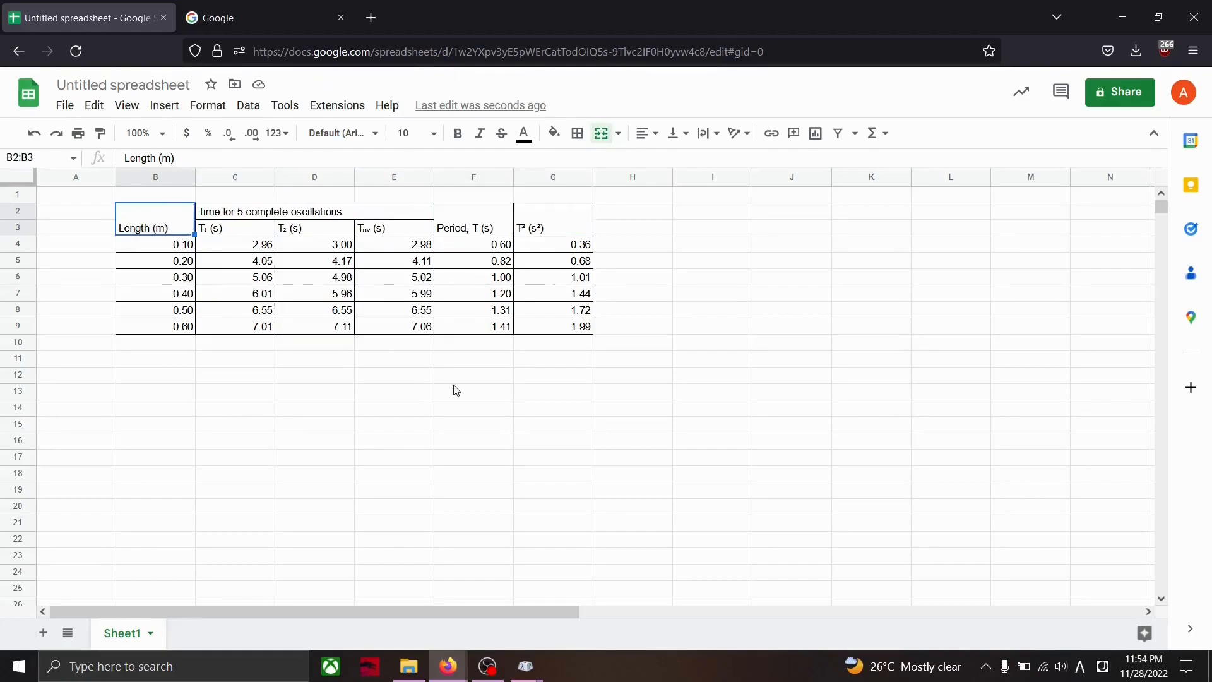
# Set the text of the whole table B2:G9 to Times New Roman, size 12
pyautogui.moveTo(129, 218); pyautogui.dragTo(562, 325)
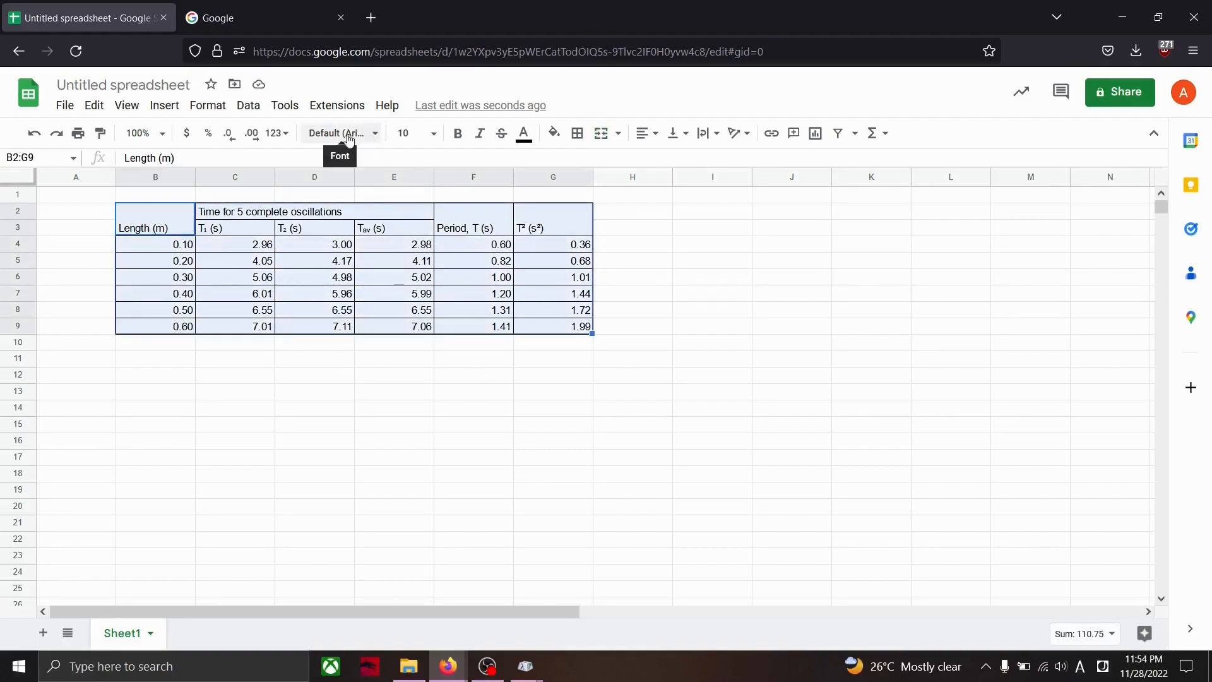
pyautogui.click(372, 139)
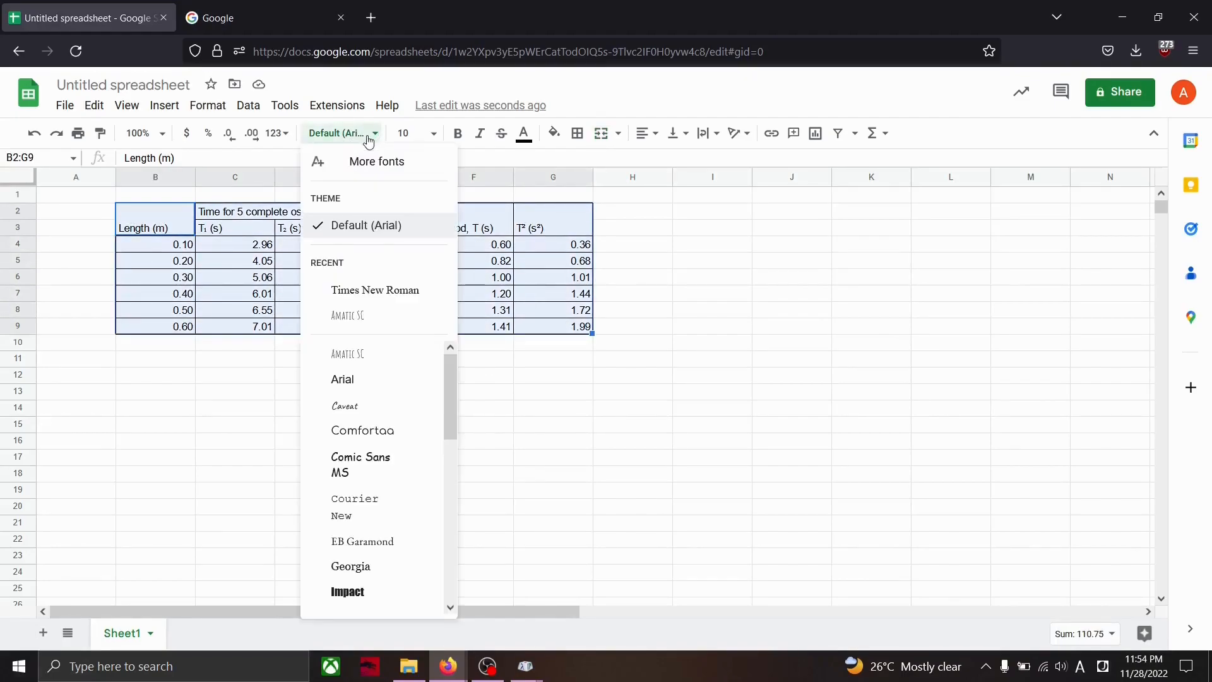
pyautogui.click(371, 288)
pyautogui.click(434, 133)
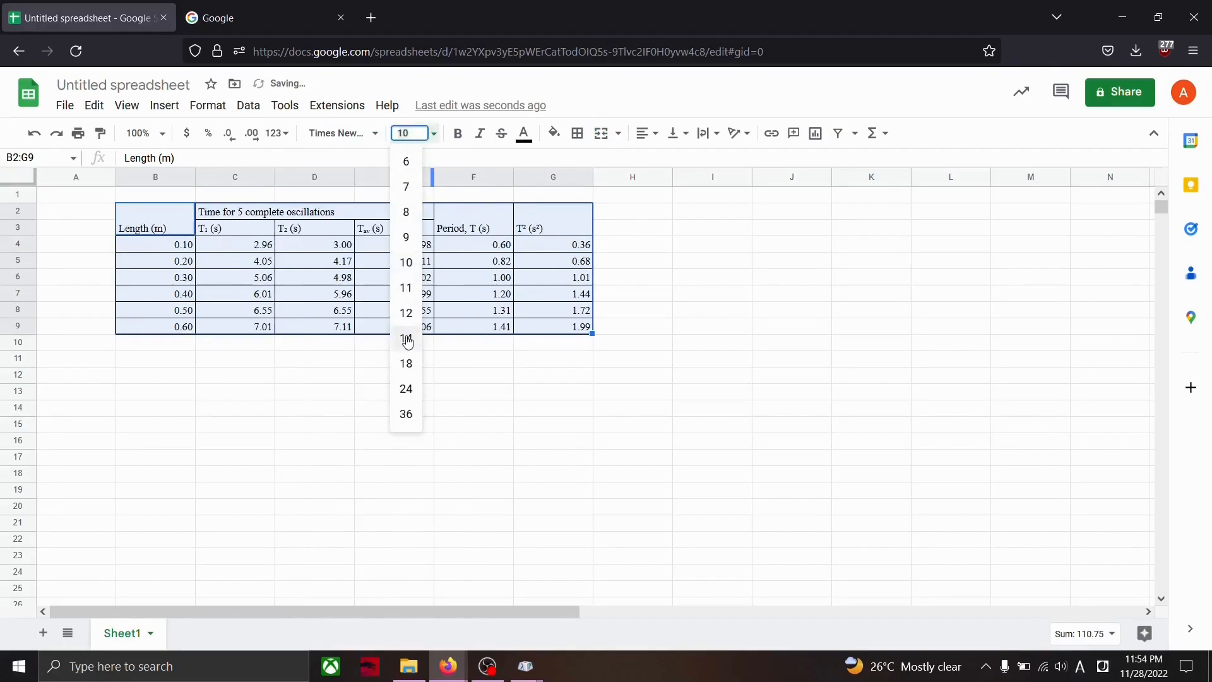
pyautogui.click(406, 314)
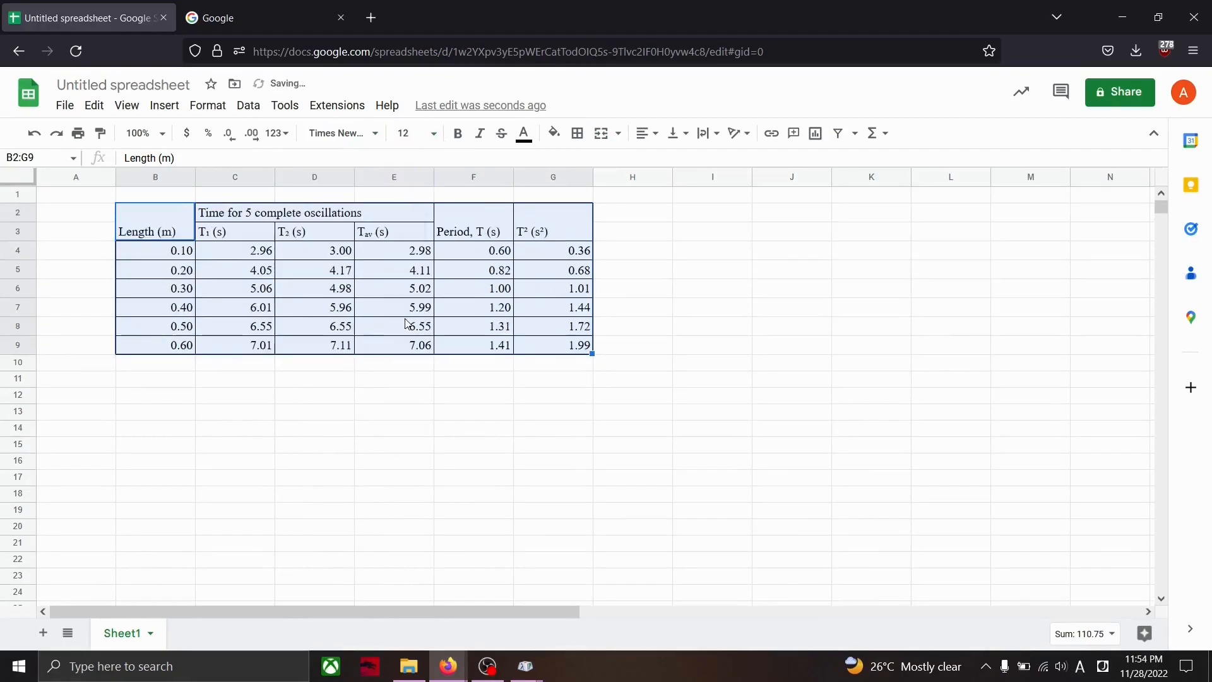
pyautogui.click(240, 401)
pyautogui.moveTo(184, 218); pyautogui.dragTo(576, 350)
pyautogui.click(293, 386)
pyautogui.scroll(-3, 289, 382)
pyautogui.scroll(3, 289, 381)
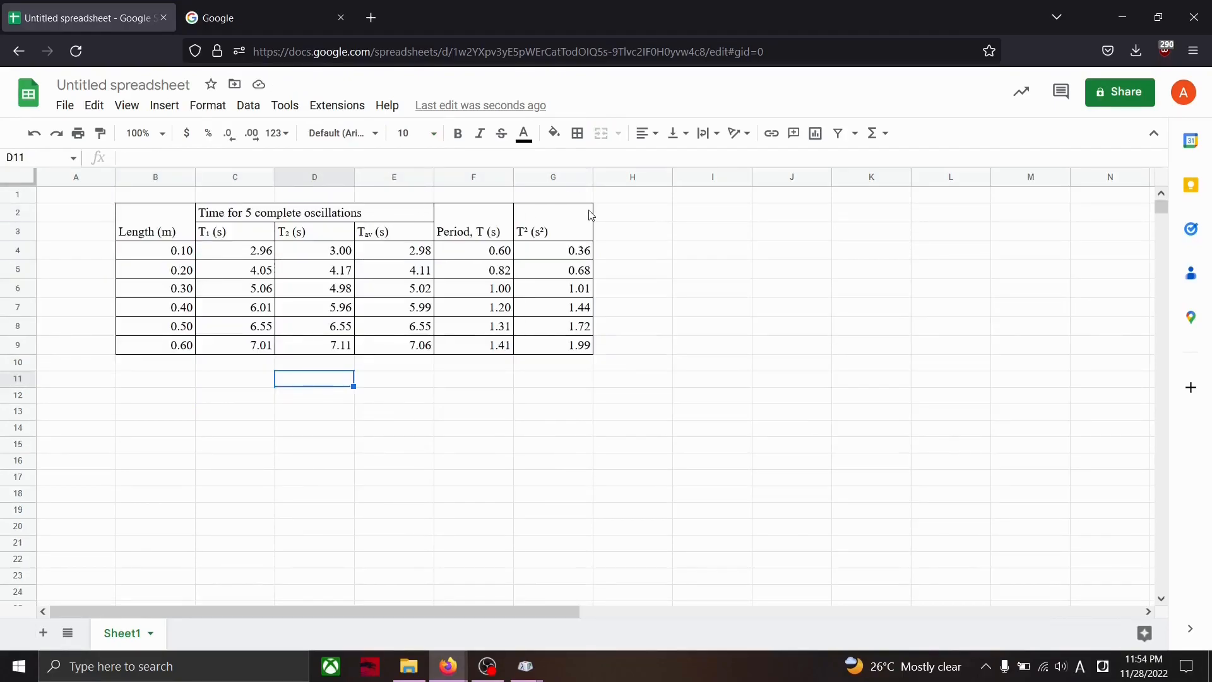
# Insert a chart from the Length and T² columns, B2:B9 and G2:G9, and place it just below the table
pyautogui.click(530, 232)
pyautogui.click(143, 235)
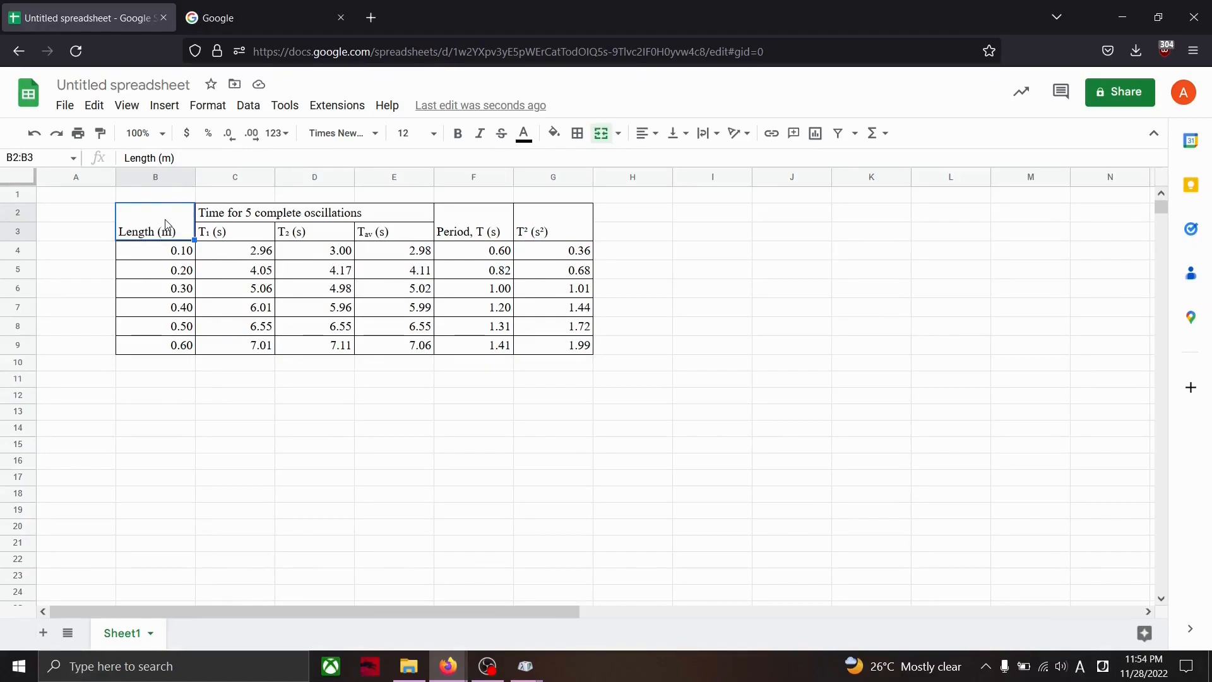
pyautogui.moveTo(168, 226); pyautogui.dragTo(164, 346)
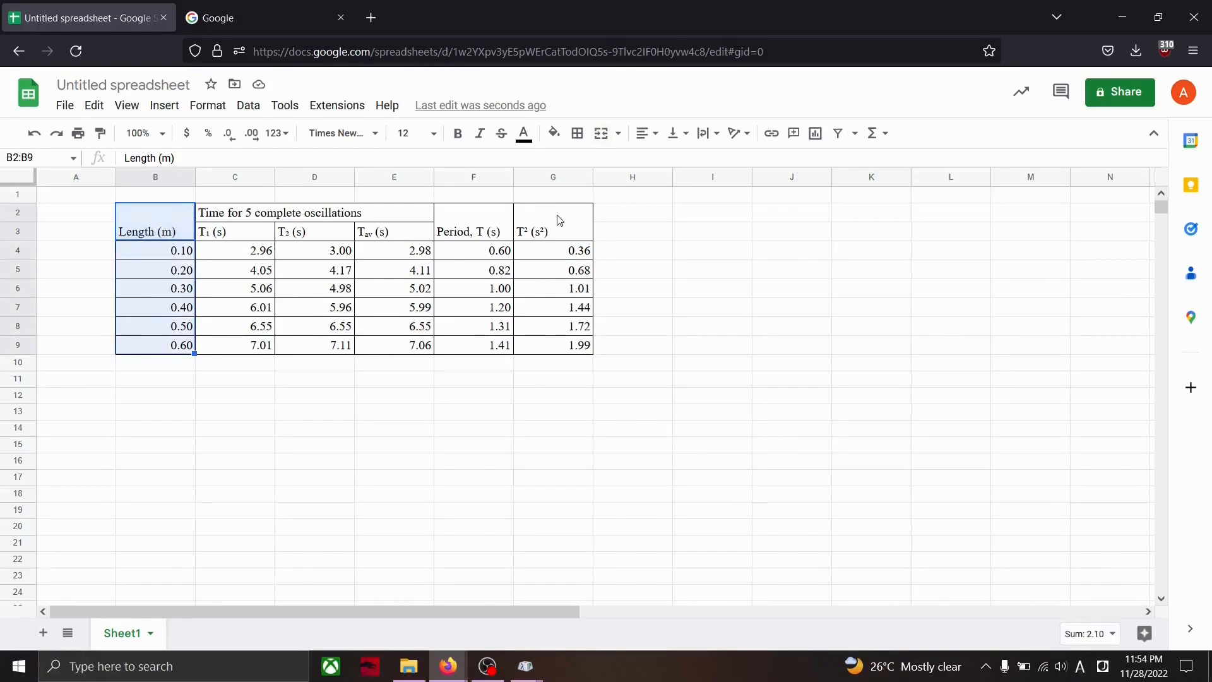
pyautogui.moveTo(556, 226); pyautogui.dragTo(559, 346)
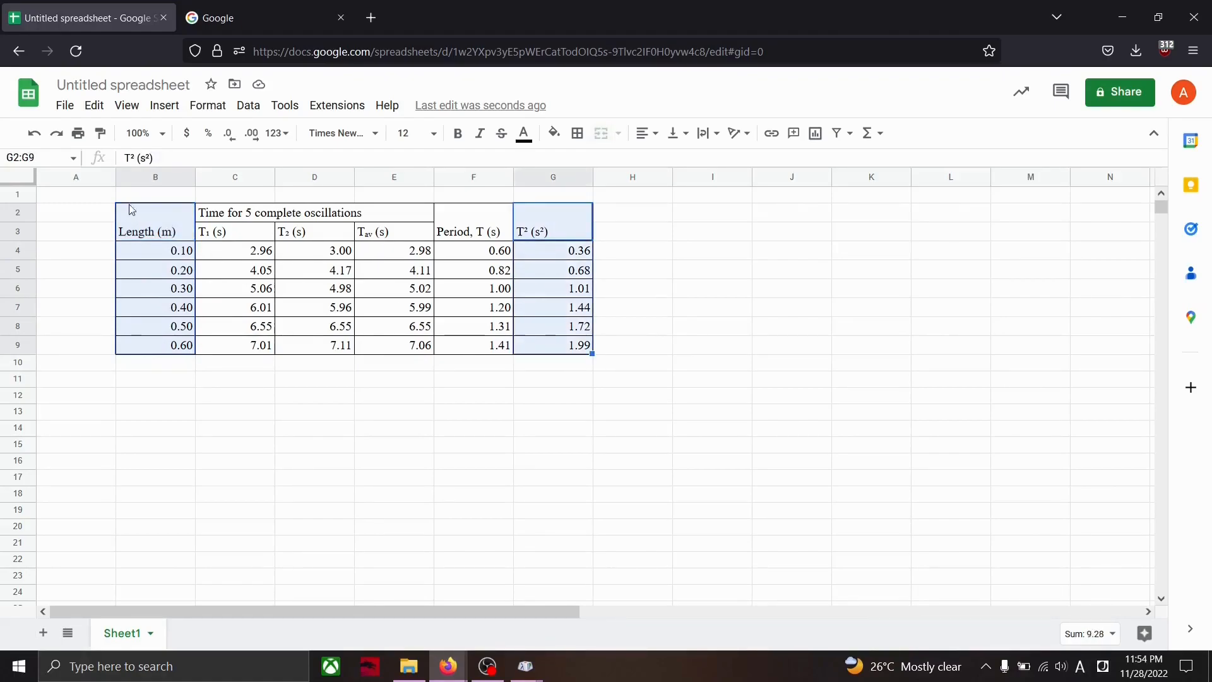
pyautogui.click(166, 107)
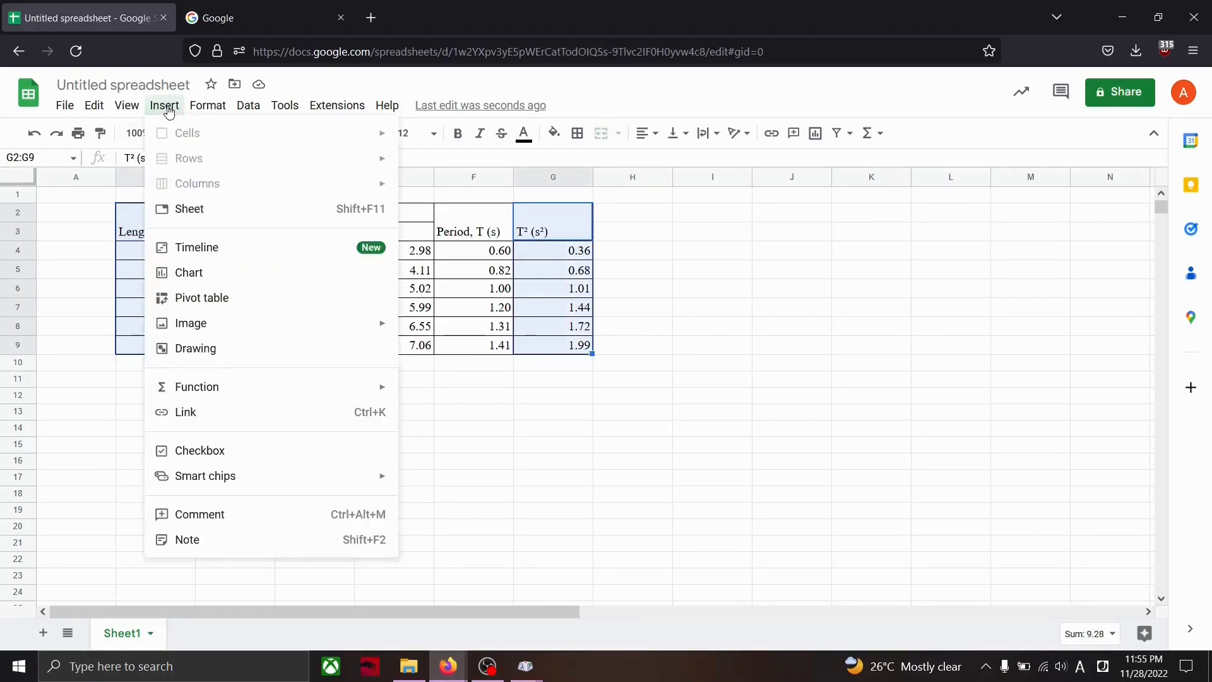
pyautogui.click(200, 280)
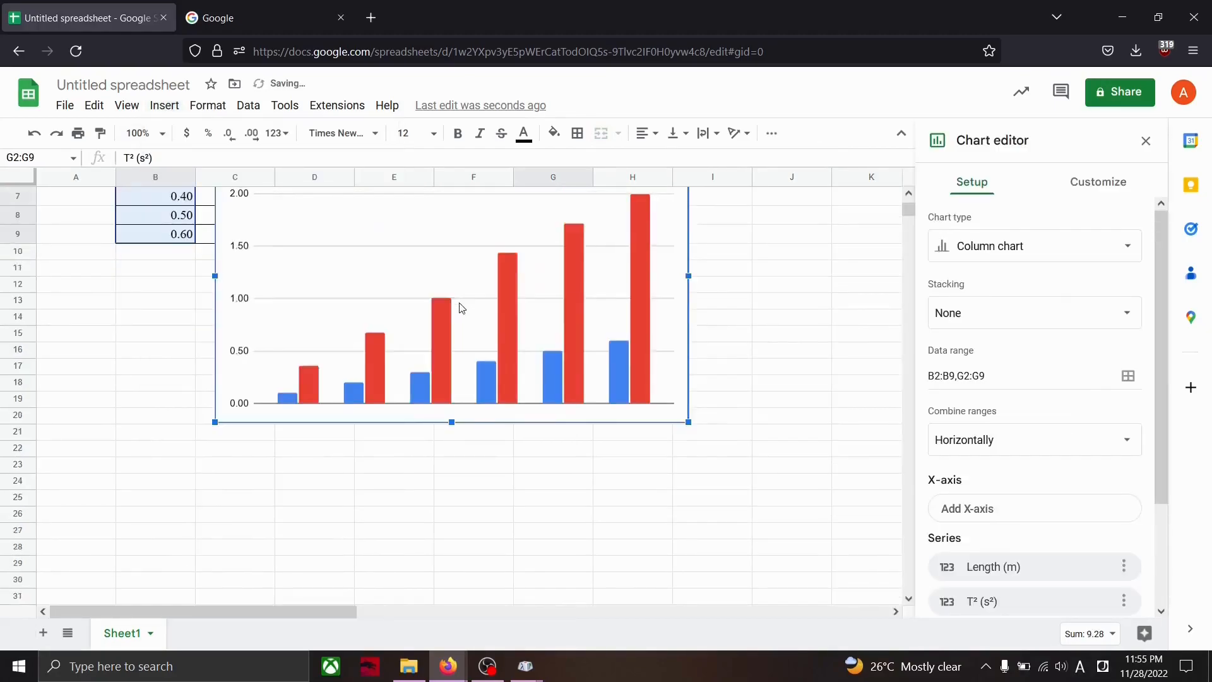
pyautogui.moveTo(484, 255); pyautogui.dragTo(425, 385)
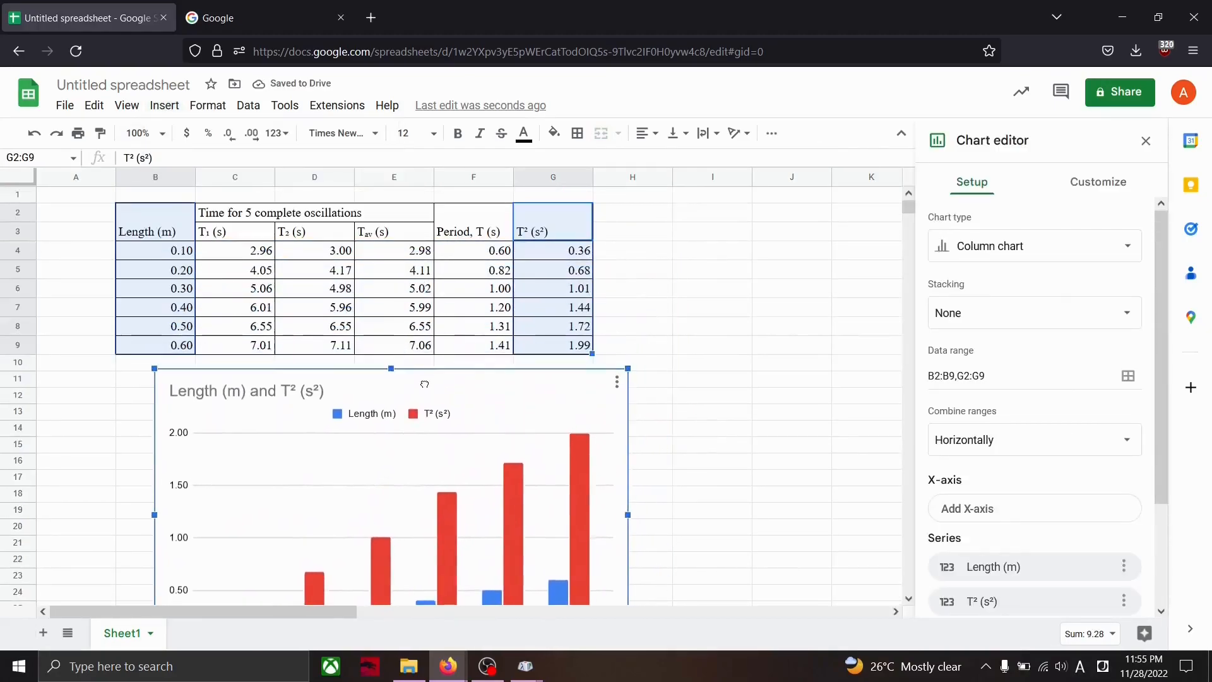
pyautogui.scroll(-3, 425, 385)
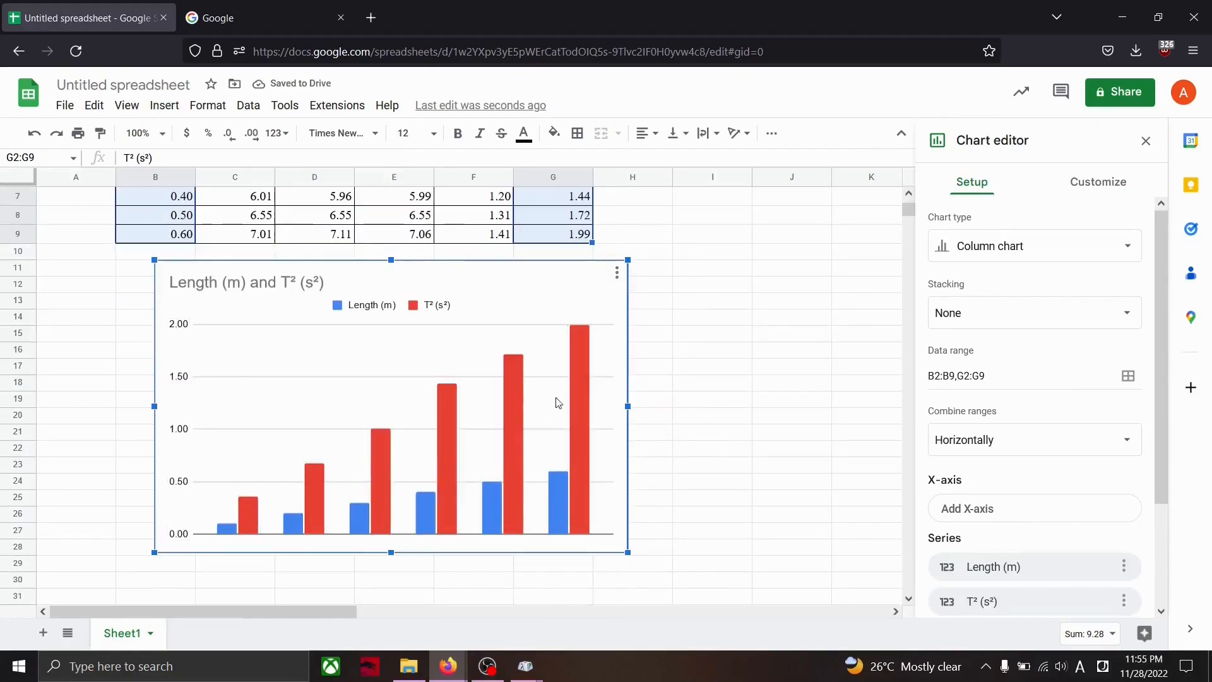
# Remove both the Length (m) and T² (s²) series from the chart
pyautogui.scroll(-1, 960, 373)
pyautogui.scroll(-2, 972, 385)
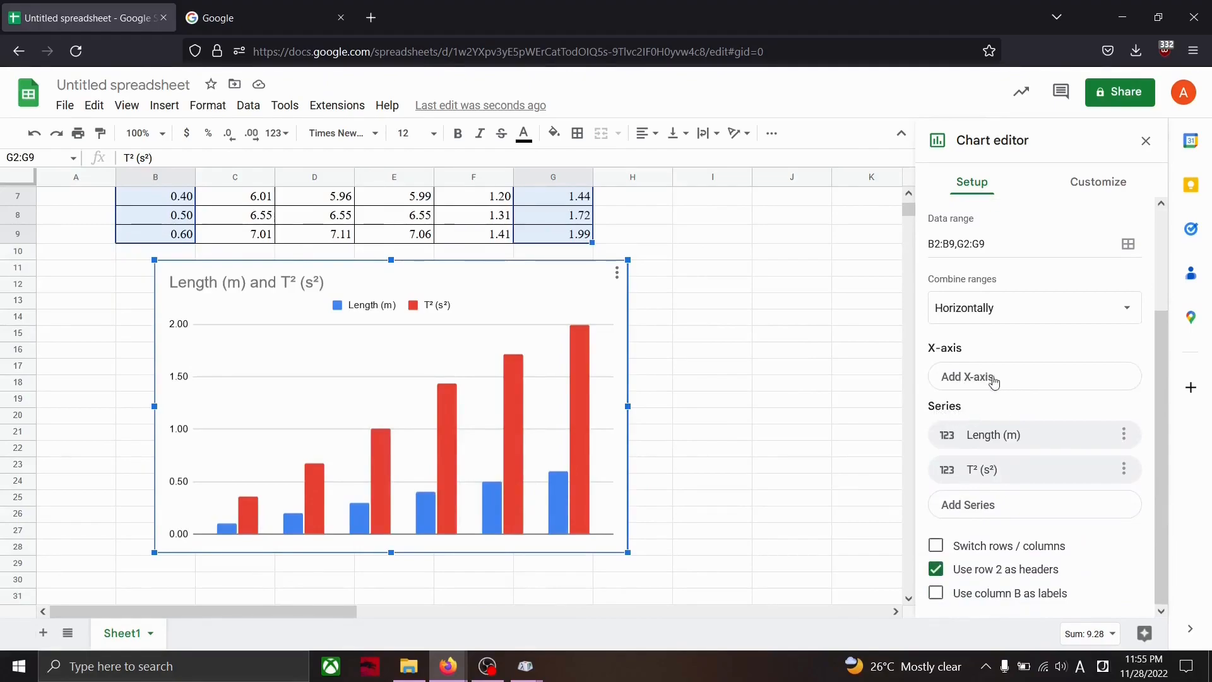
pyautogui.click(1124, 435)
pyautogui.click(1114, 468)
pyautogui.click(1122, 466)
pyautogui.click(1067, 501)
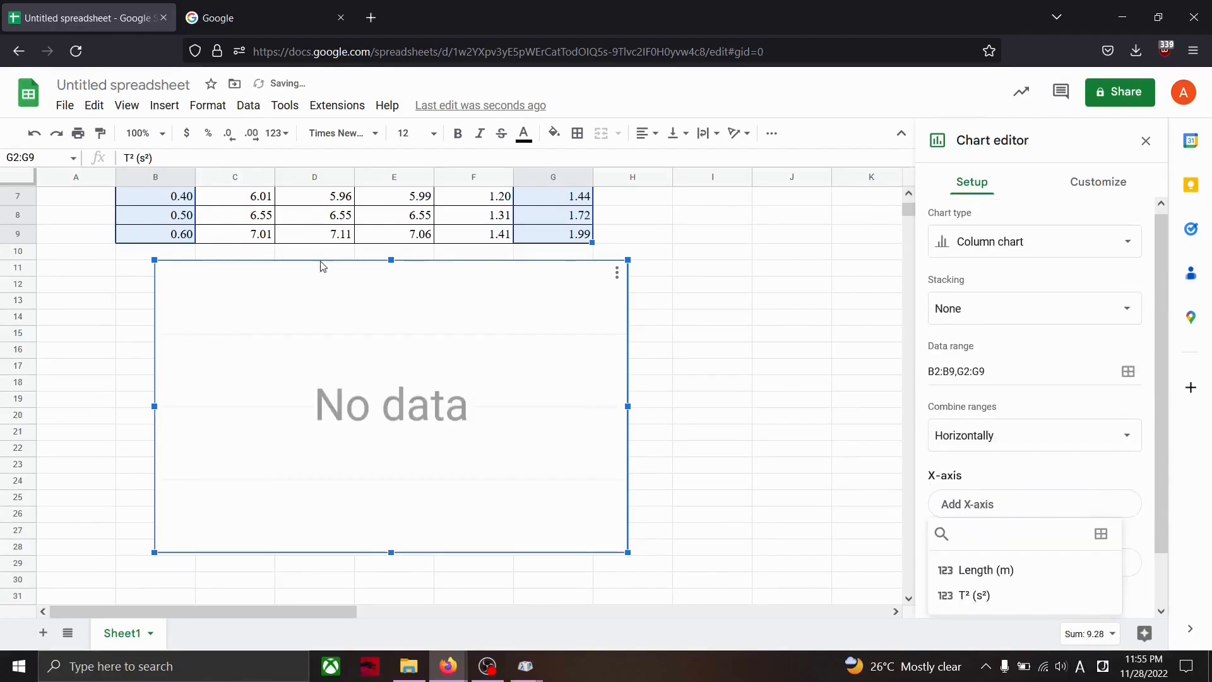
# Set Length (m) as the chart's X-axis
pyautogui.scroll(2, 354, 273)
pyautogui.scroll(-4, 353, 273)
pyautogui.click(1048, 503)
pyautogui.click(1048, 503)
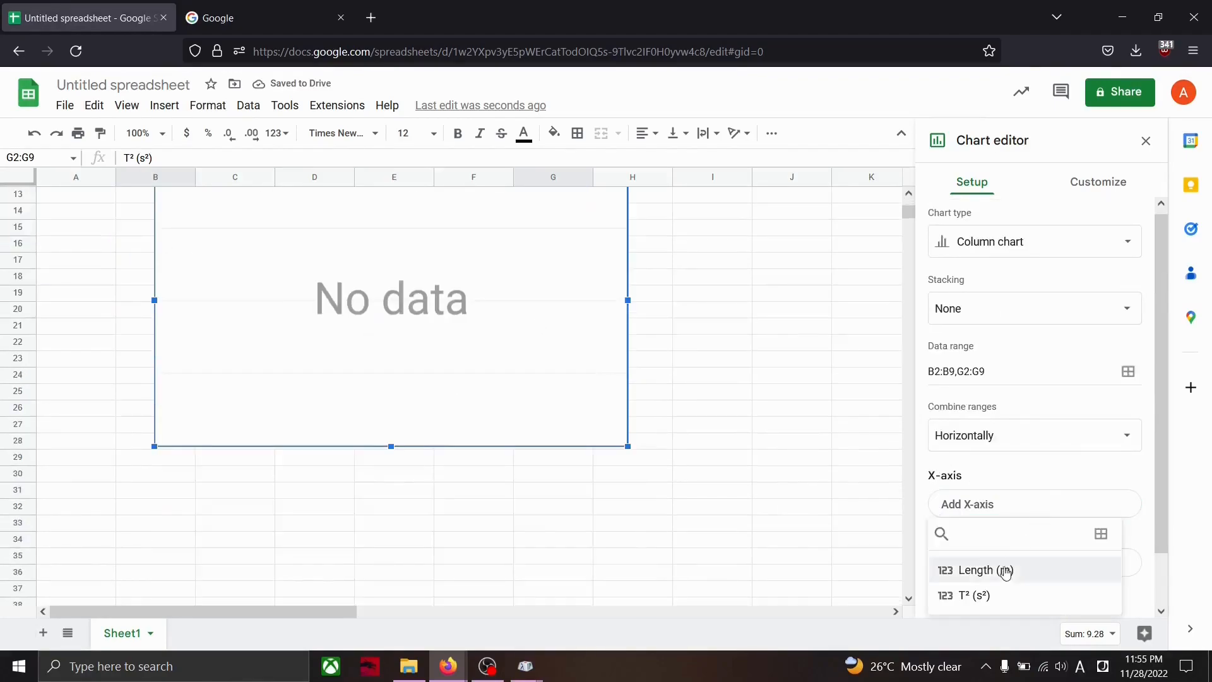
pyautogui.click(1004, 568)
# Add T² (s²) as the chart's only data series
pyautogui.scroll(-2, 956, 467)
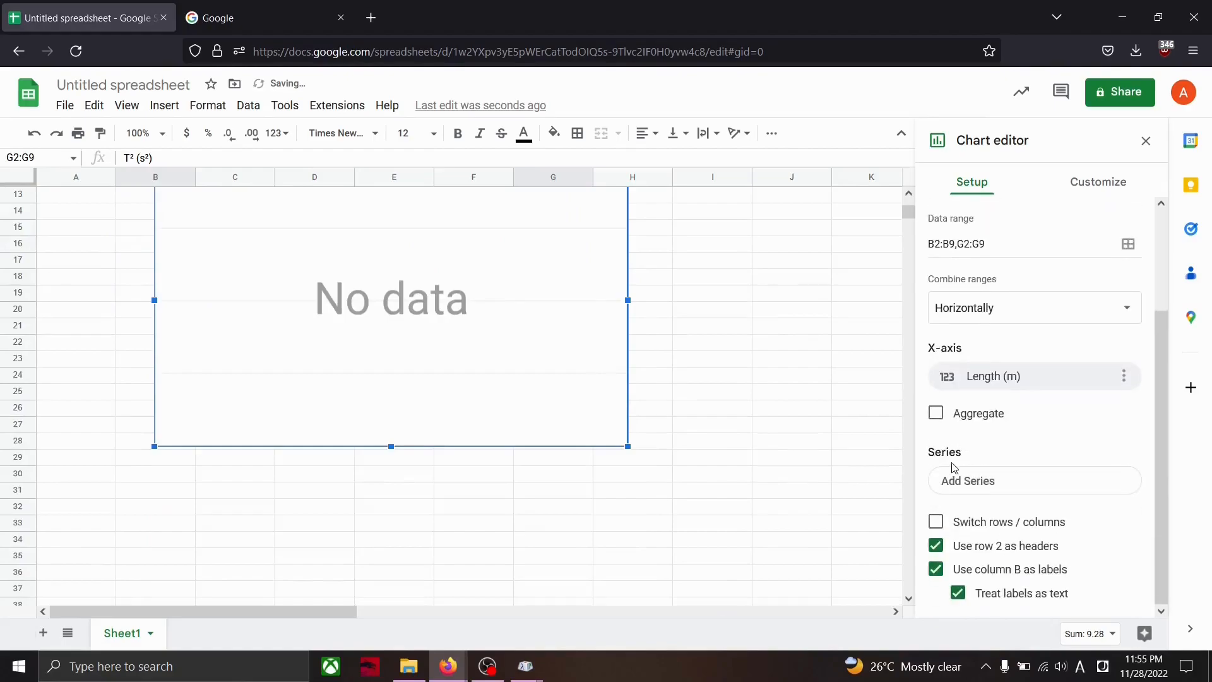
pyautogui.scroll(2, 623, 398)
pyautogui.click(1023, 493)
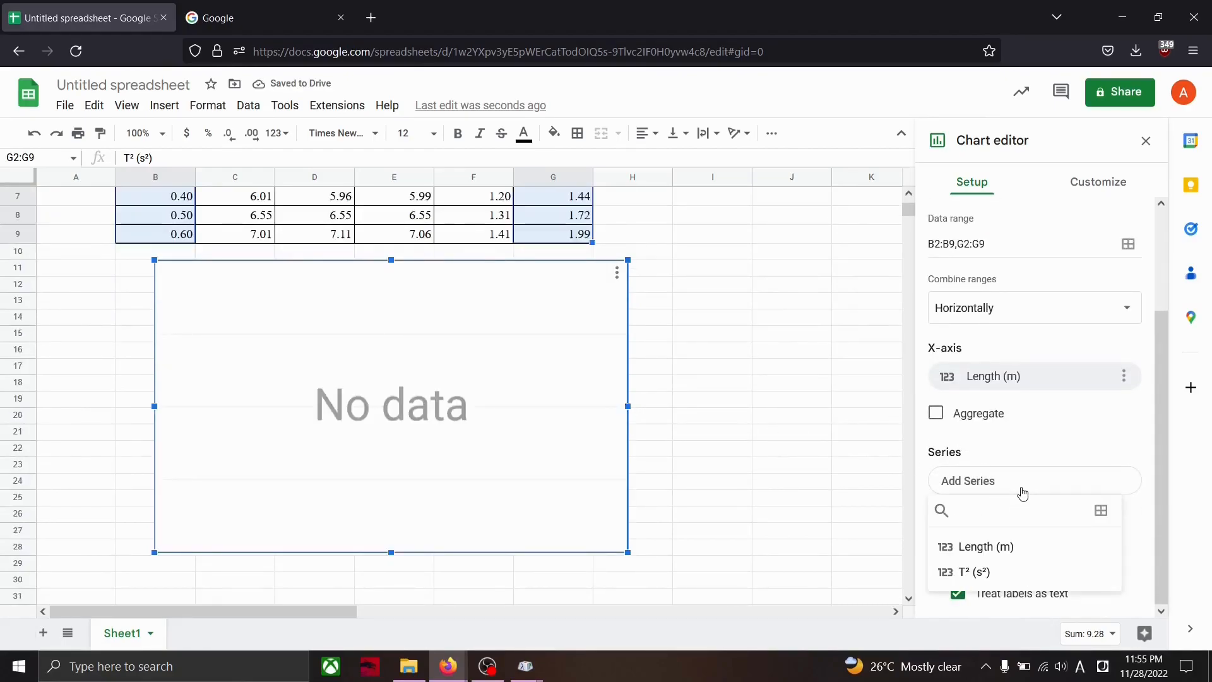
pyautogui.click(980, 573)
# Change the chart type from column to the suggested scatter chart of T² (s²) vs. Length (m)
pyautogui.scroll(2, 1061, 379)
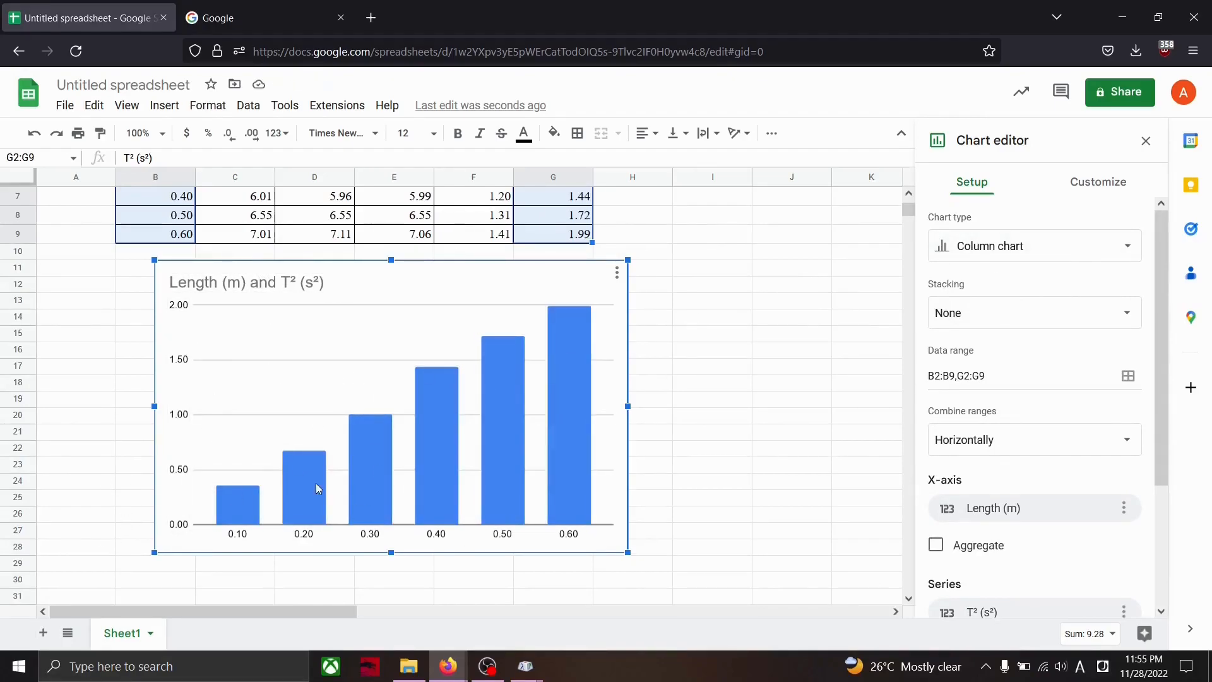
pyautogui.click(1067, 246)
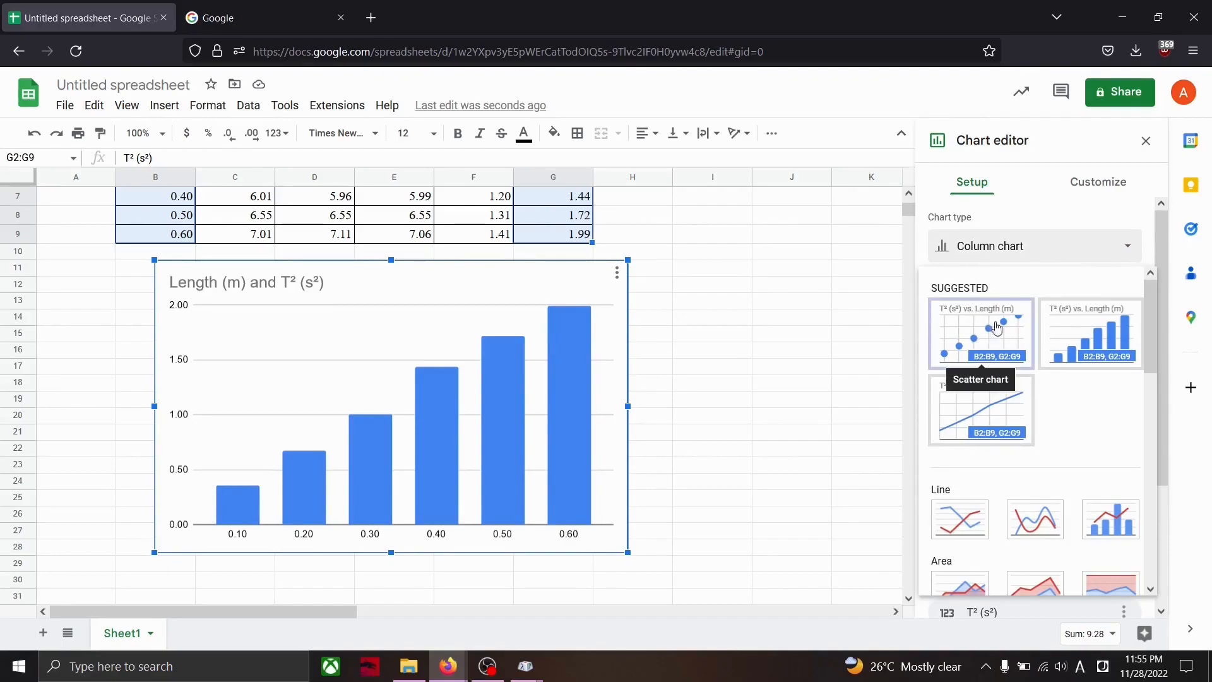
pyautogui.moveTo(1153, 291); pyautogui.dragTo(1136, 515)
pyautogui.scroll(10, 1136, 515)
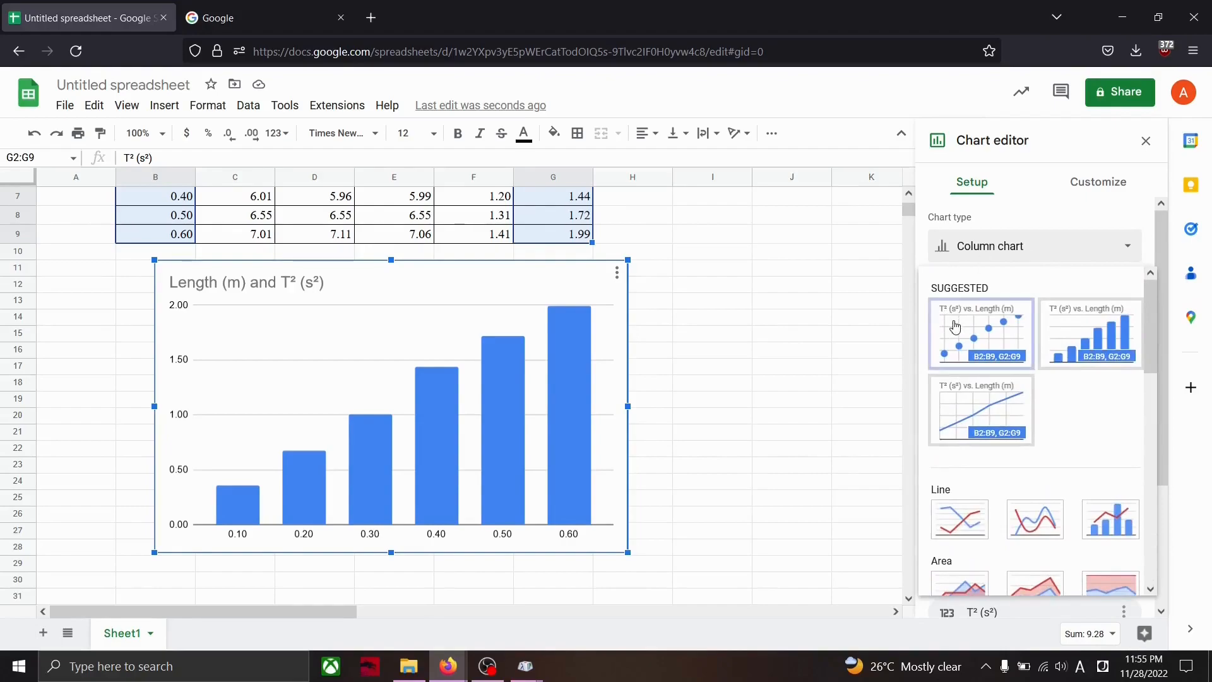
pyautogui.click(982, 341)
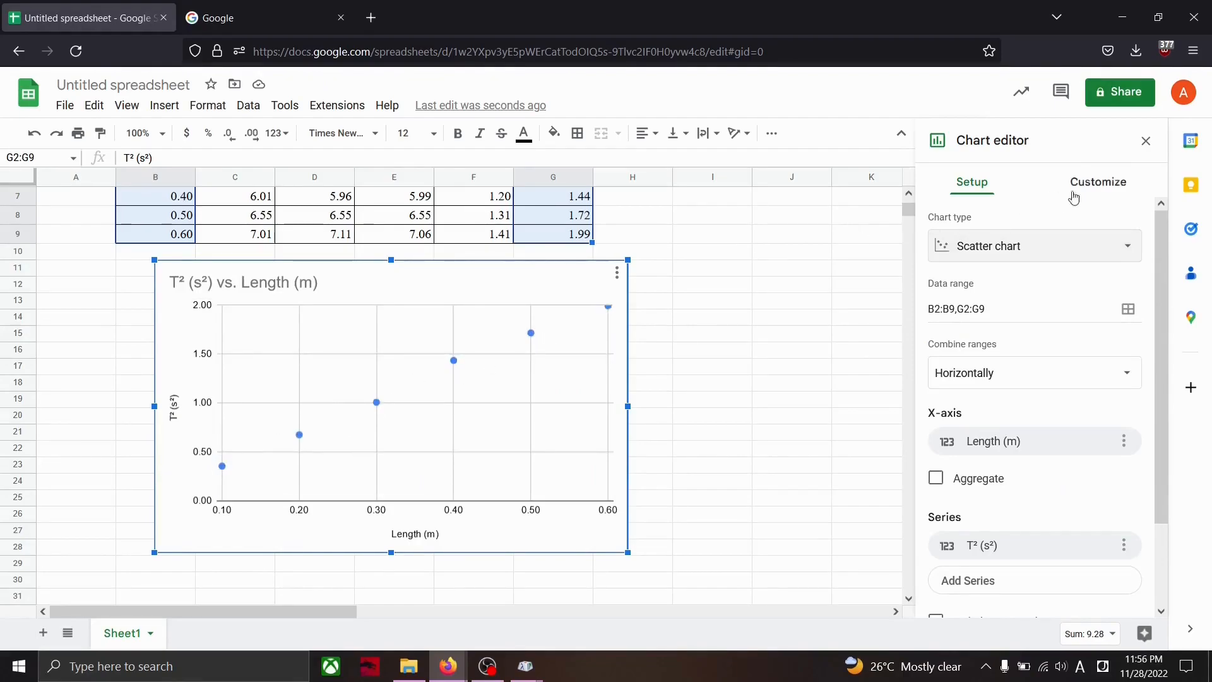
# Add a linear trendline to the T² (s²) series of the scatter chart
pyautogui.click(1093, 197)
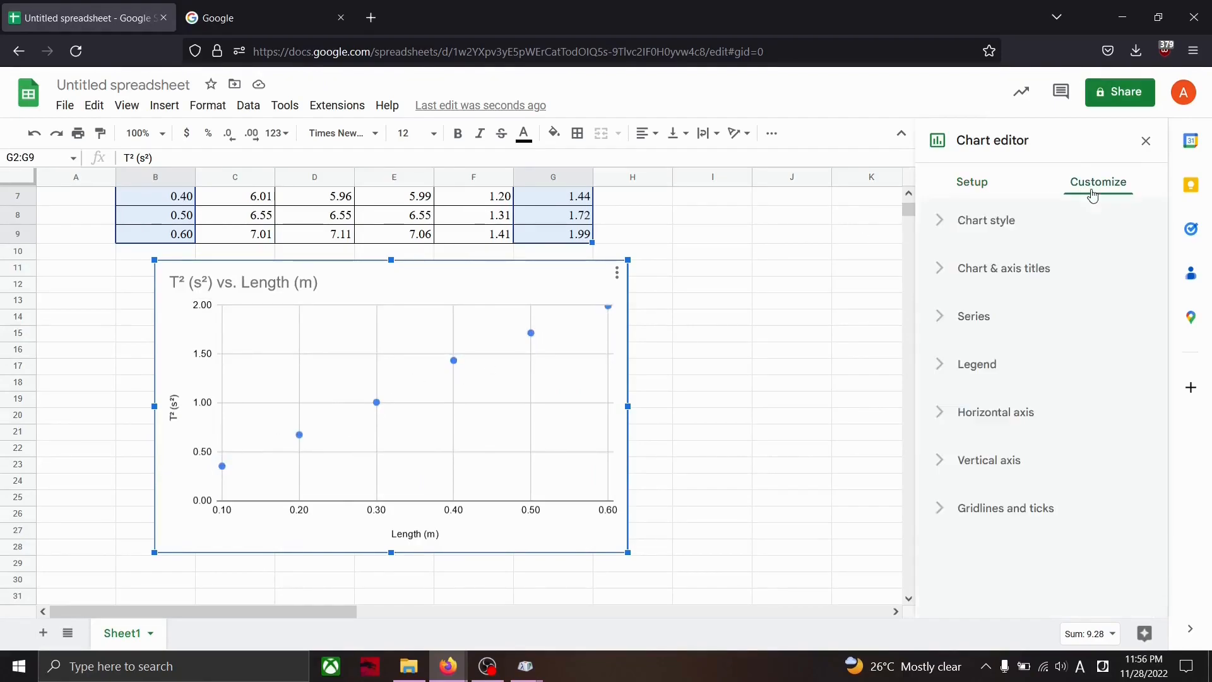
pyautogui.click(996, 324)
pyautogui.scroll(-5, 1023, 303)
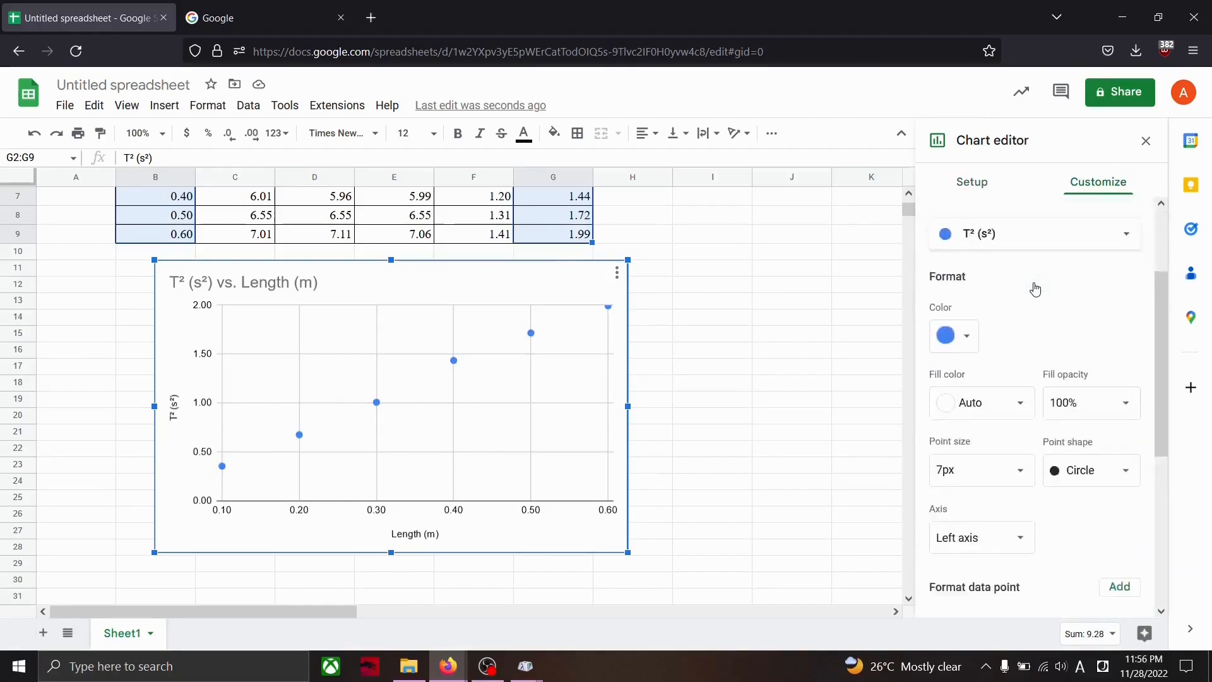
pyautogui.click(960, 459)
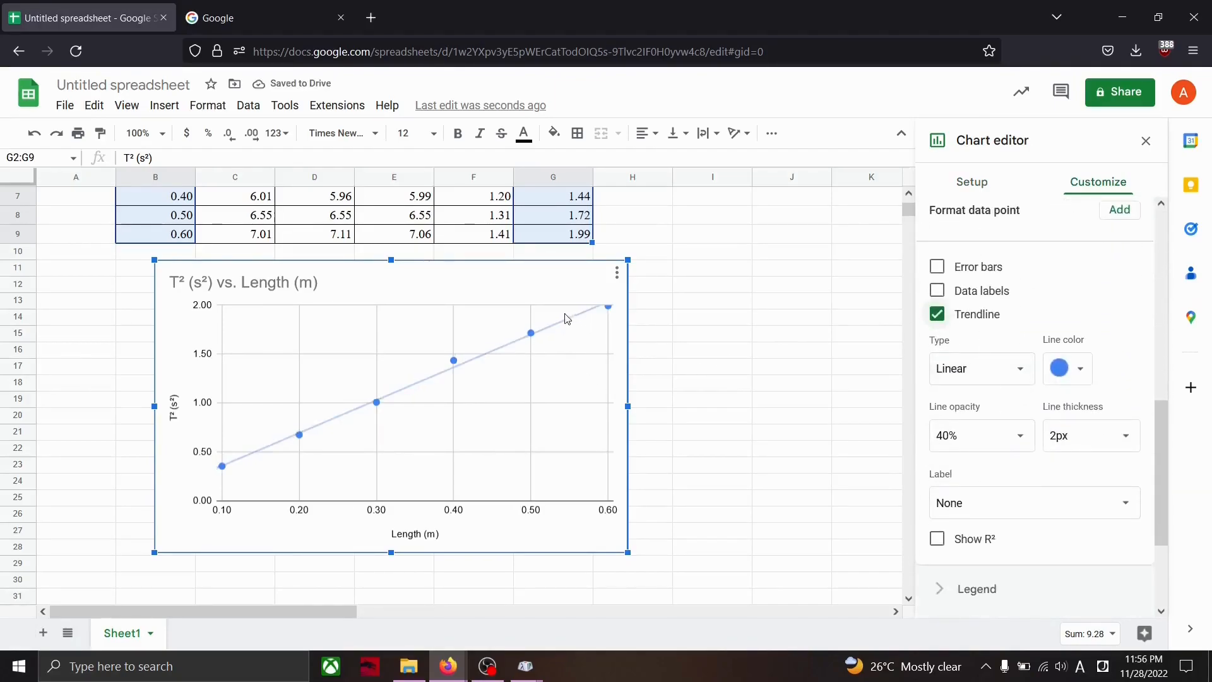
# Set the trendline's line opacity to 100% and its line color to light green
pyautogui.click(1002, 427)
pyautogui.click(1025, 434)
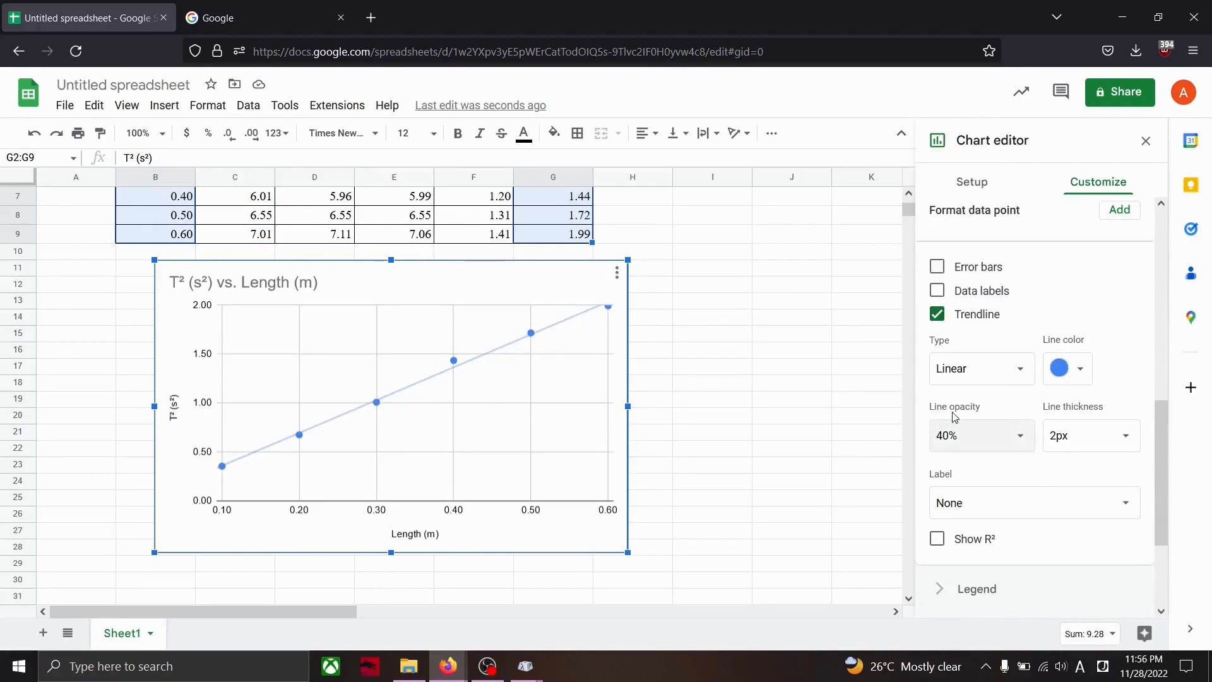
pyautogui.click(1019, 435)
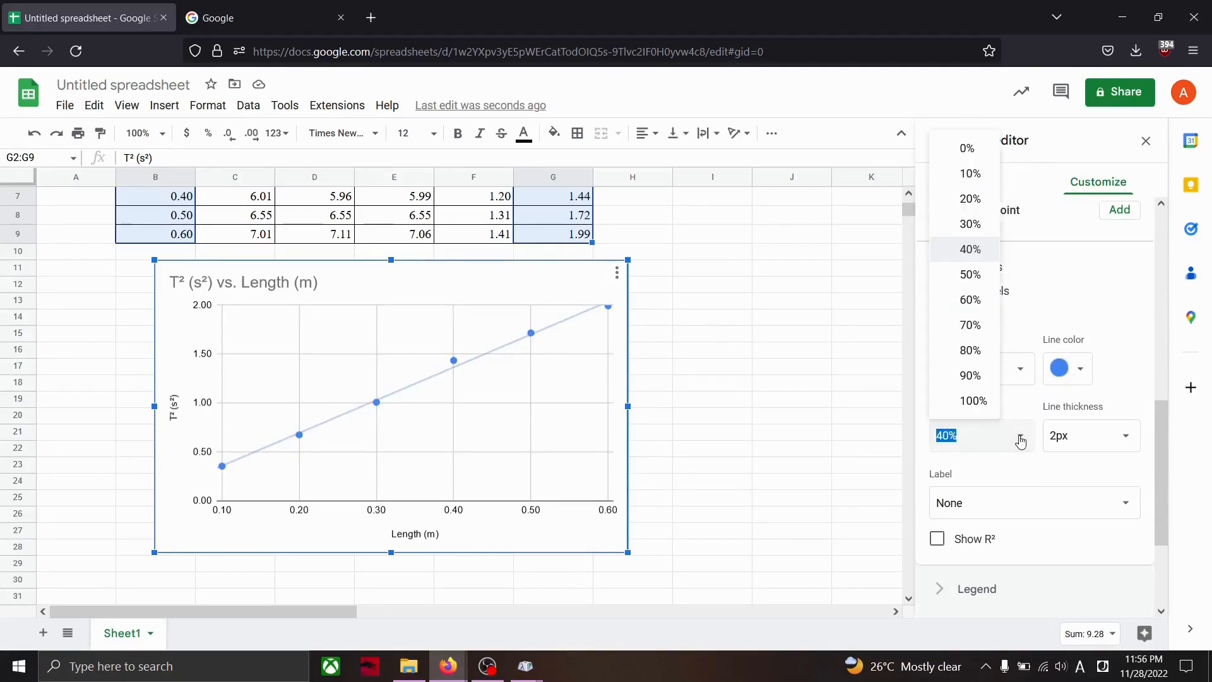
pyautogui.click(973, 401)
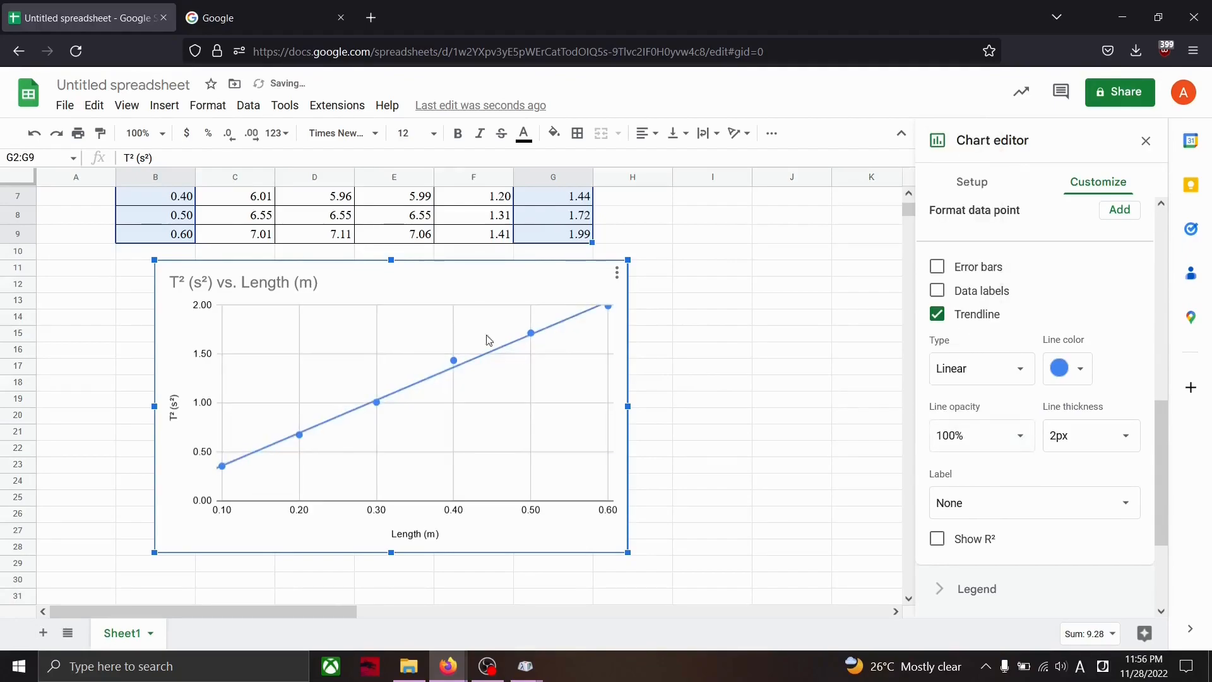
pyautogui.click(1066, 361)
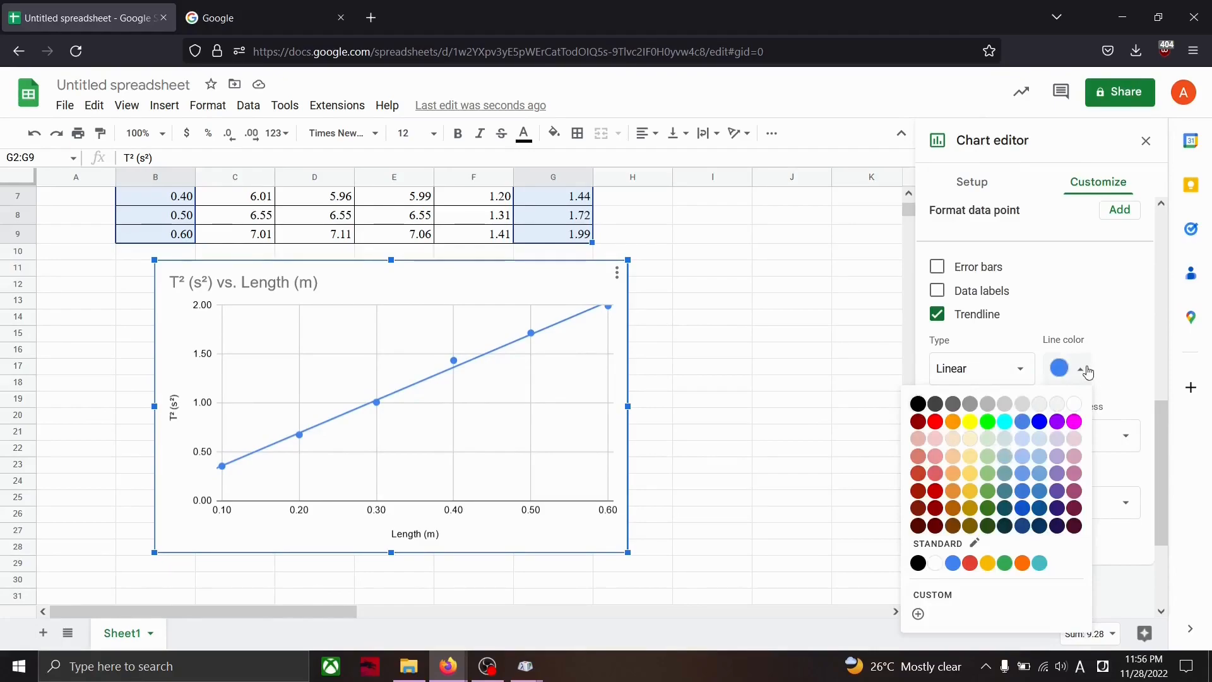
pyautogui.click(990, 479)
pyautogui.scroll(-1, 1055, 341)
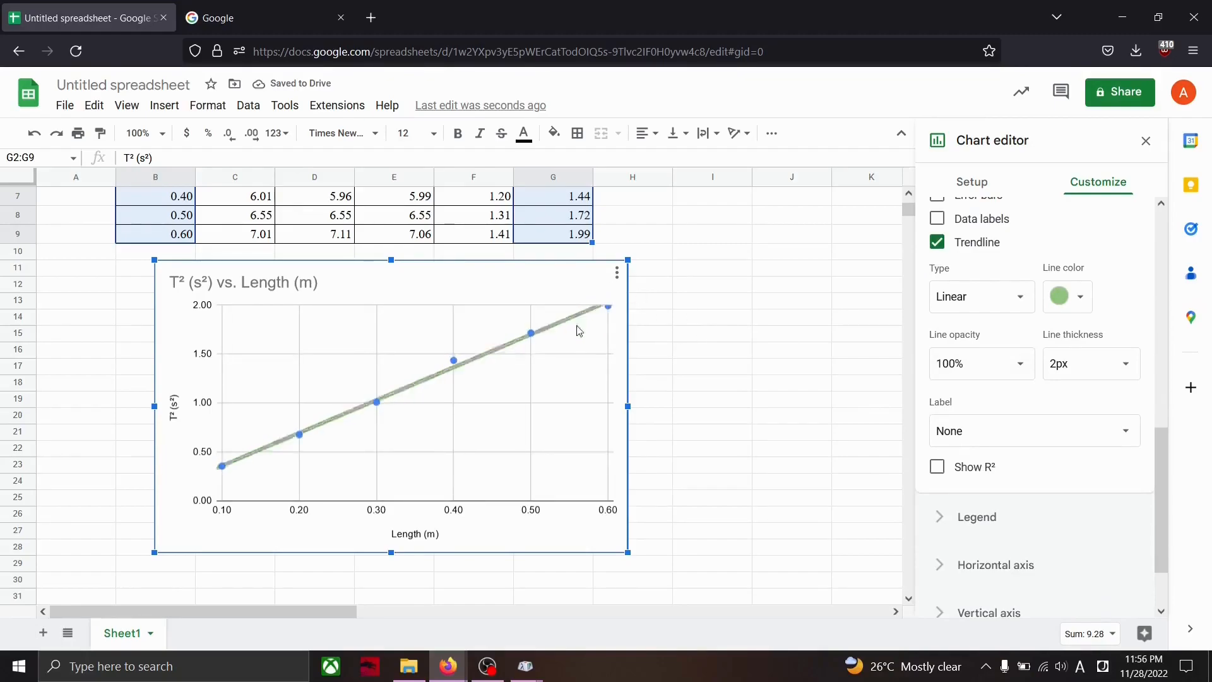
# Set the maximum of the chart's vertical axis to 2.50
pyautogui.scroll(-1, 1024, 344)
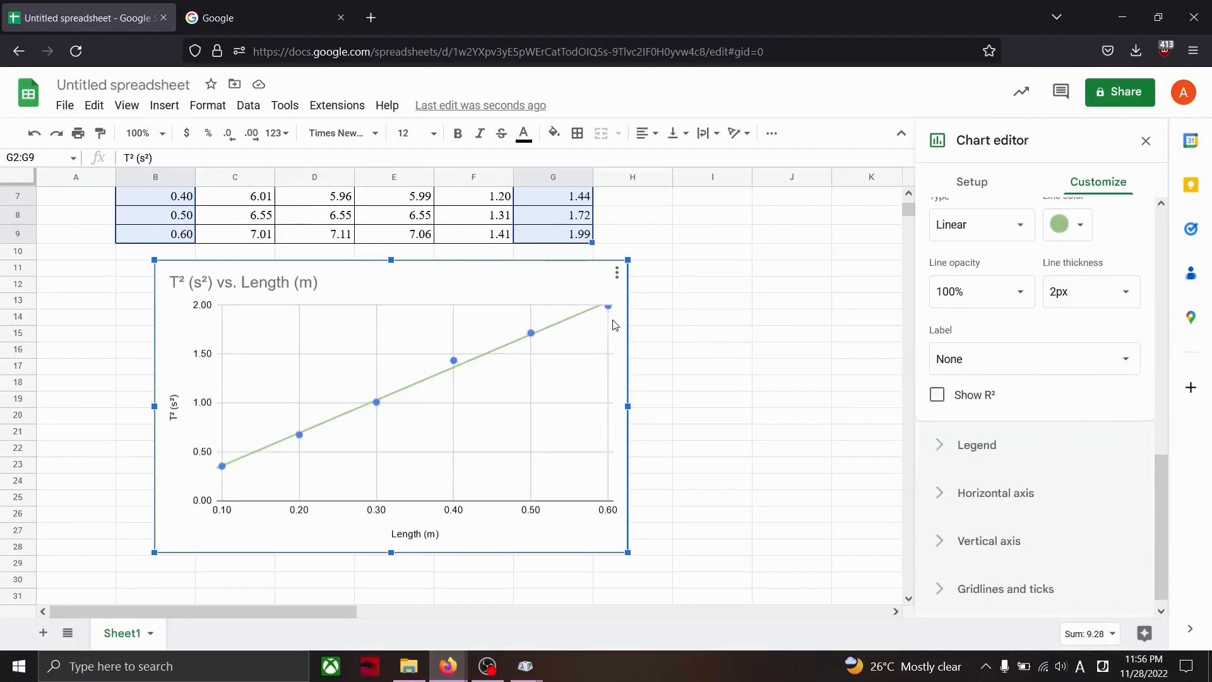
pyautogui.click(977, 540)
pyautogui.scroll(-2, 987, 443)
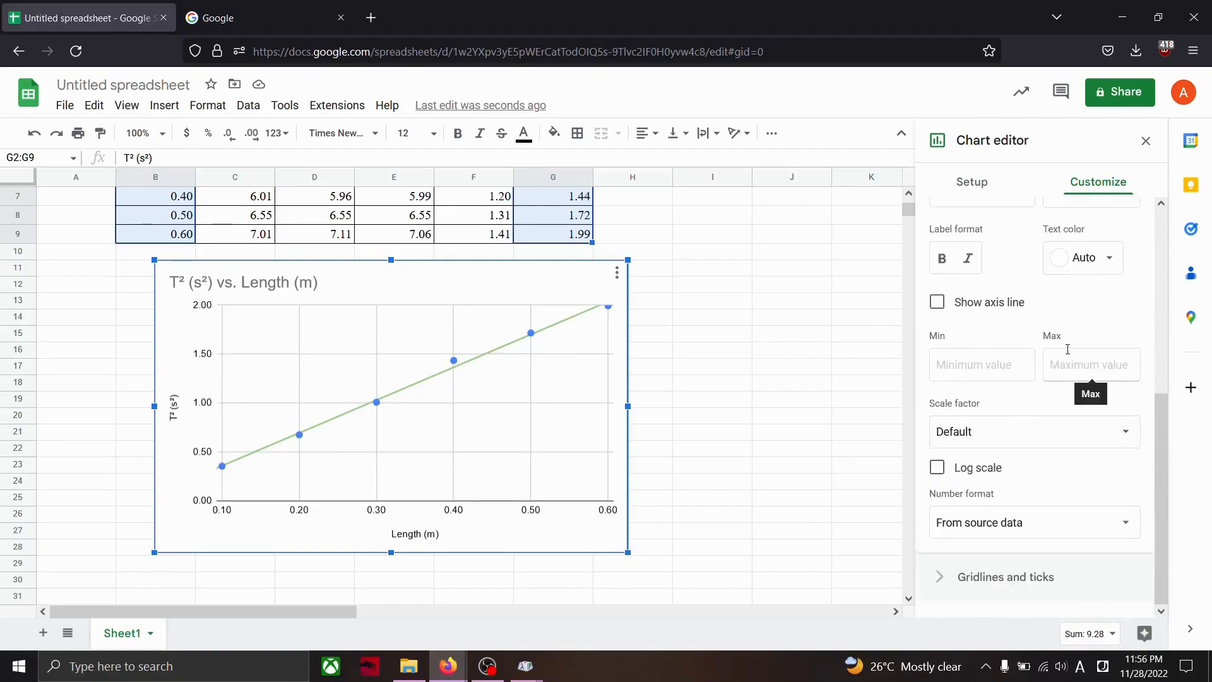
pyautogui.click(1074, 371)
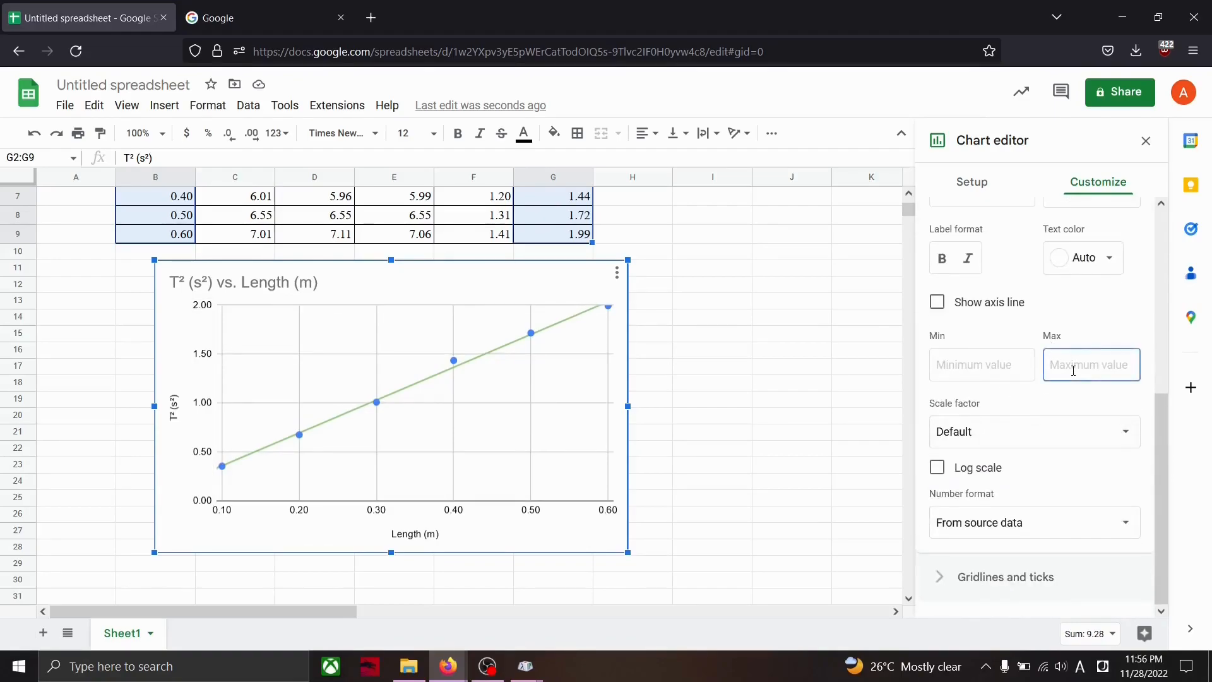
pyautogui.write('2.50')
pyautogui.press('Return')
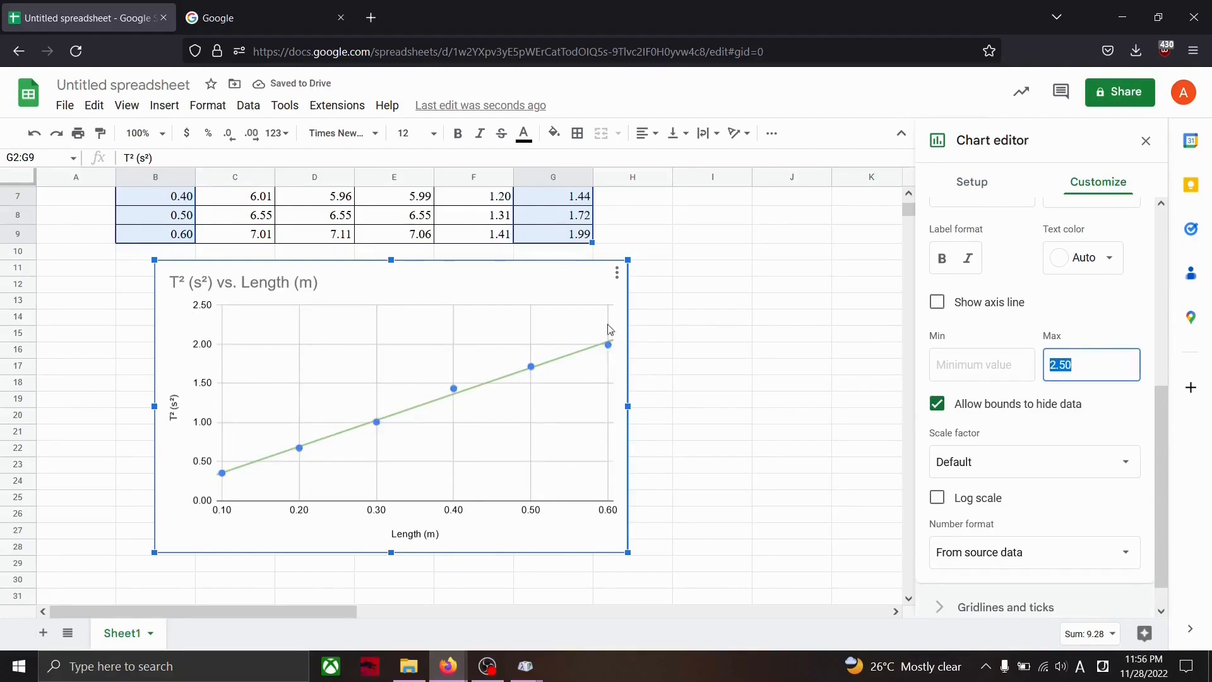
pyautogui.click(958, 461)
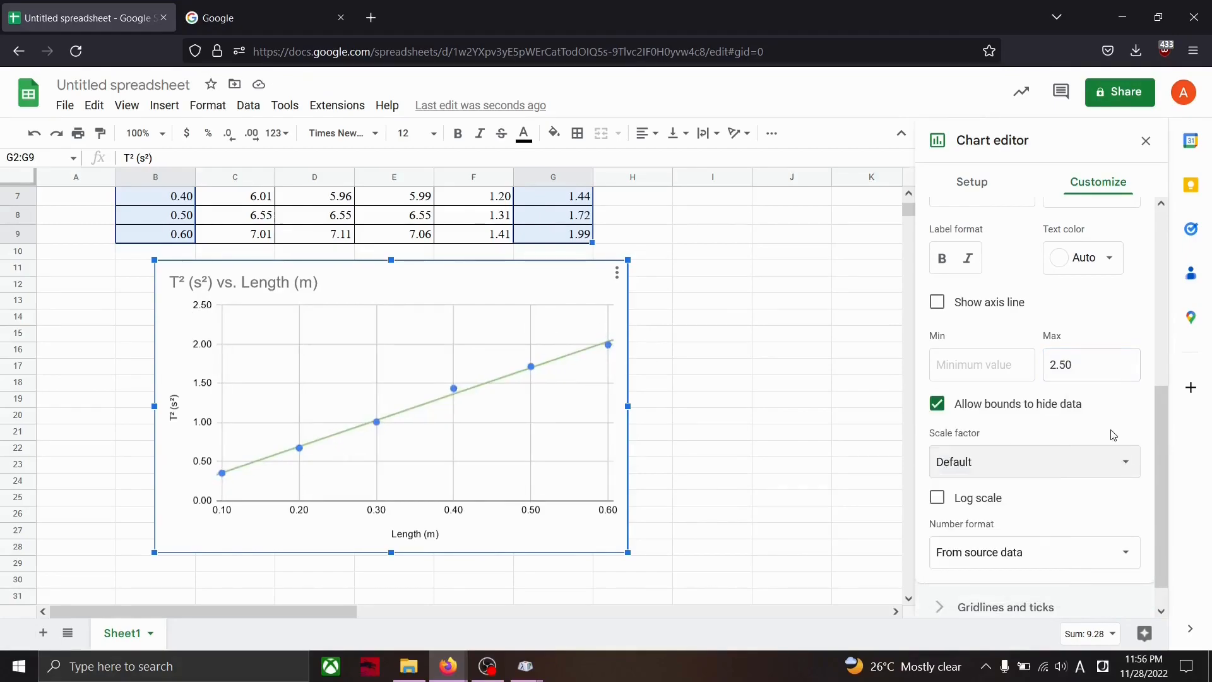
pyautogui.click(1110, 433)
# Turn on minor gridlines, major ticks and minor ticks for the chart's vertical axis
pyautogui.scroll(-1, 1007, 371)
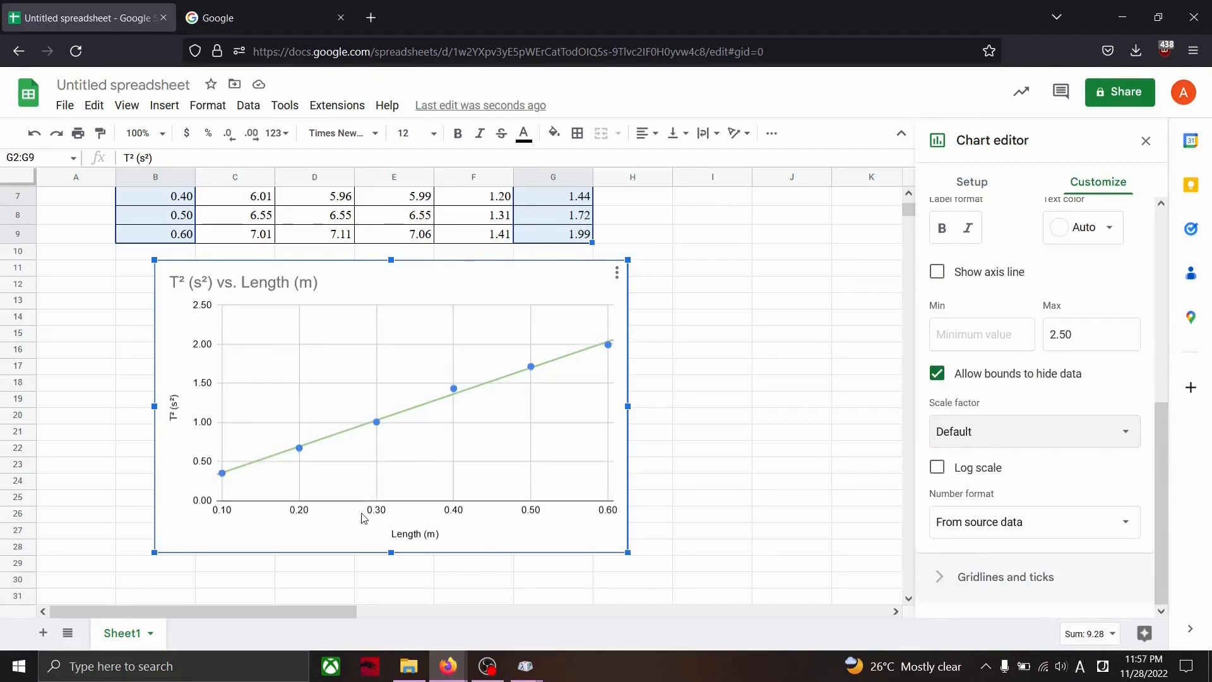
pyautogui.click(1021, 578)
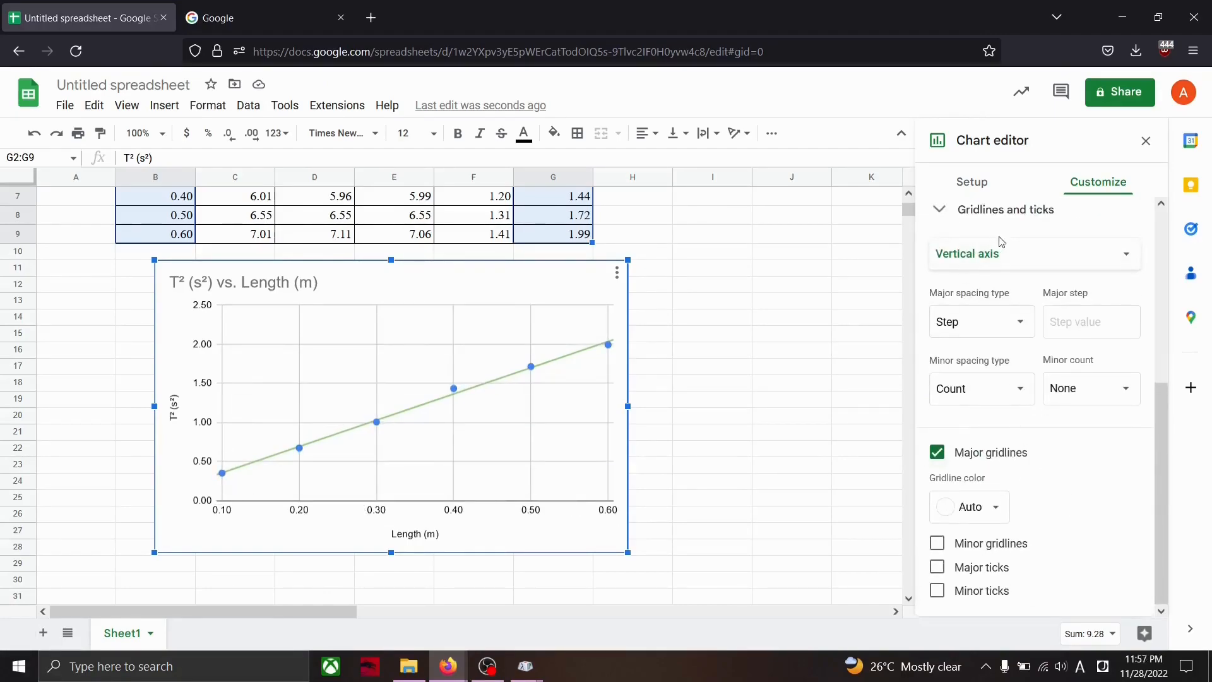
pyautogui.click(995, 544)
pyautogui.scroll(-2, 1016, 468)
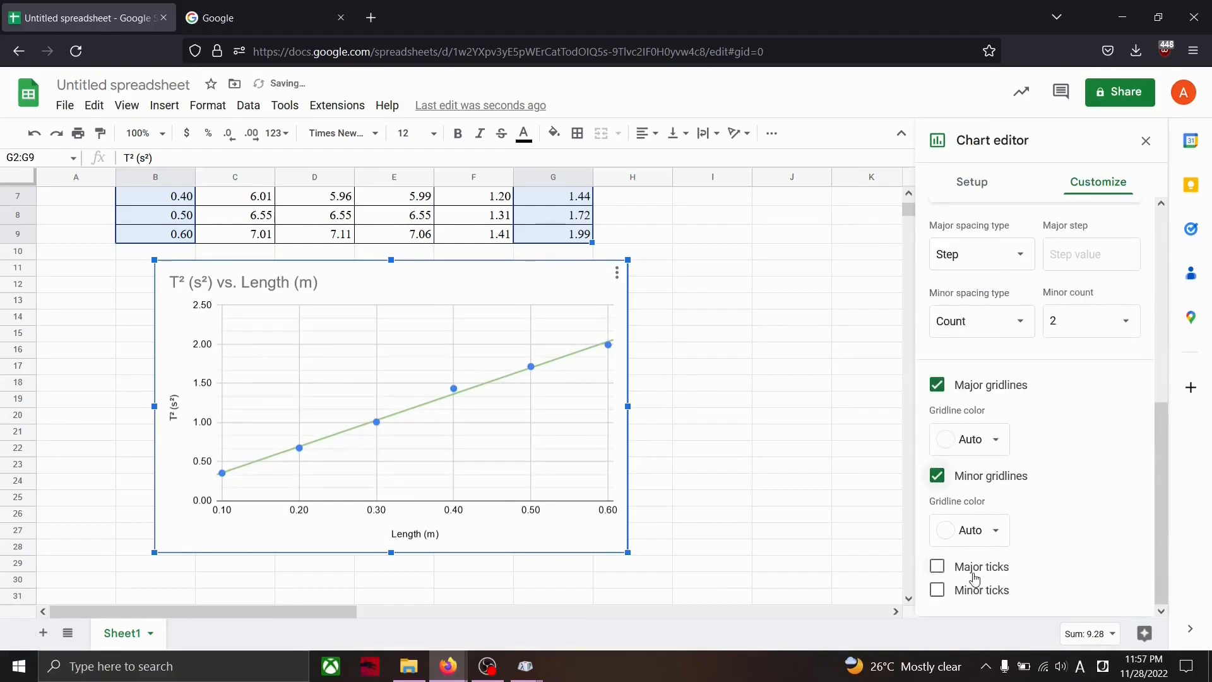
pyautogui.click(975, 569)
pyautogui.scroll(-2, 985, 490)
pyautogui.click(972, 591)
pyautogui.scroll(-1, 972, 587)
pyautogui.scroll(-3, 198, 433)
pyautogui.scroll(3, 199, 434)
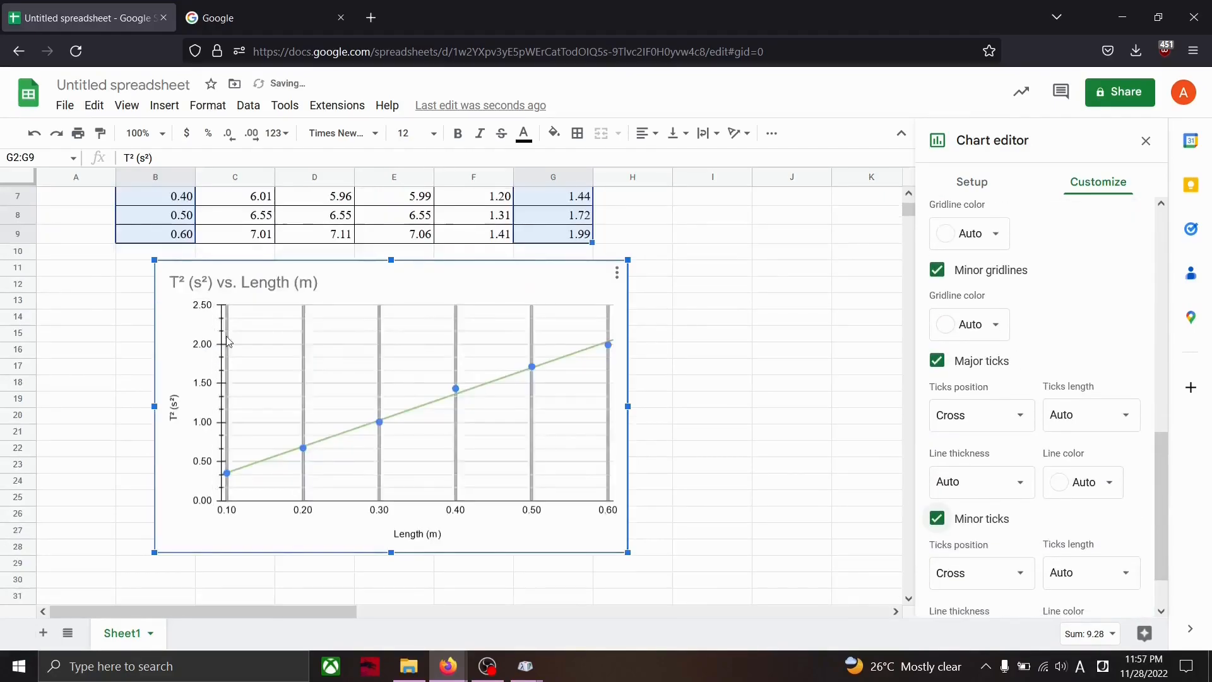
pyautogui.click(233, 510)
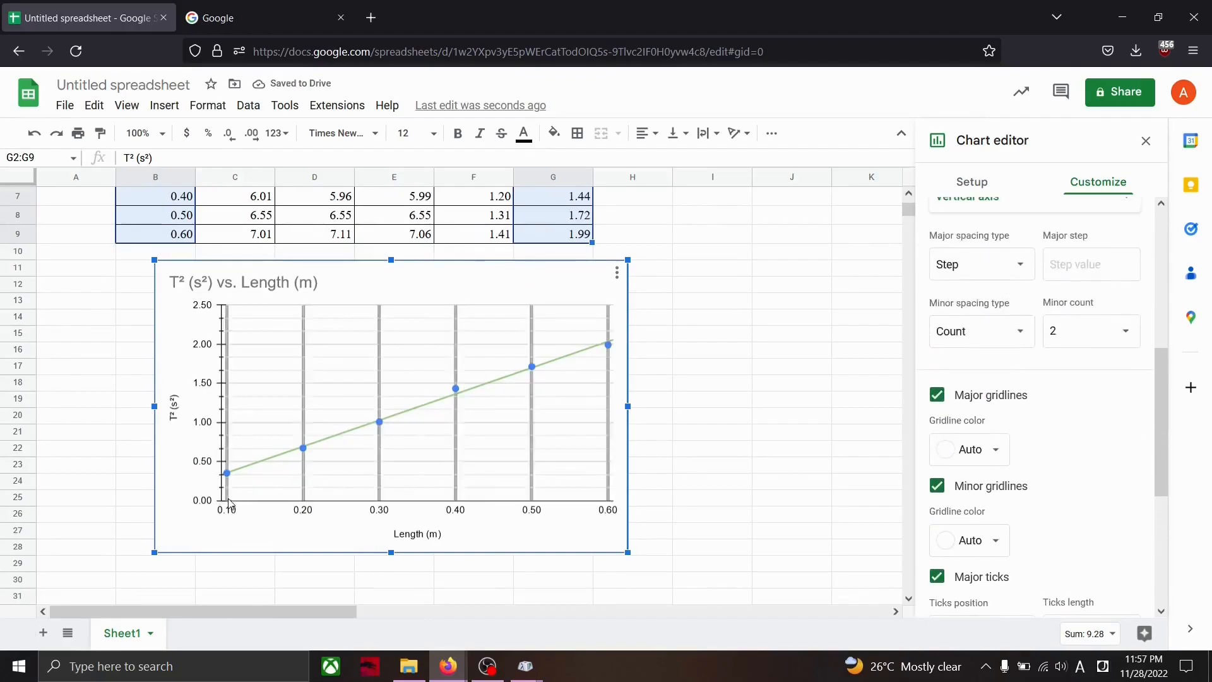
pyautogui.scroll(1, 1068, 452)
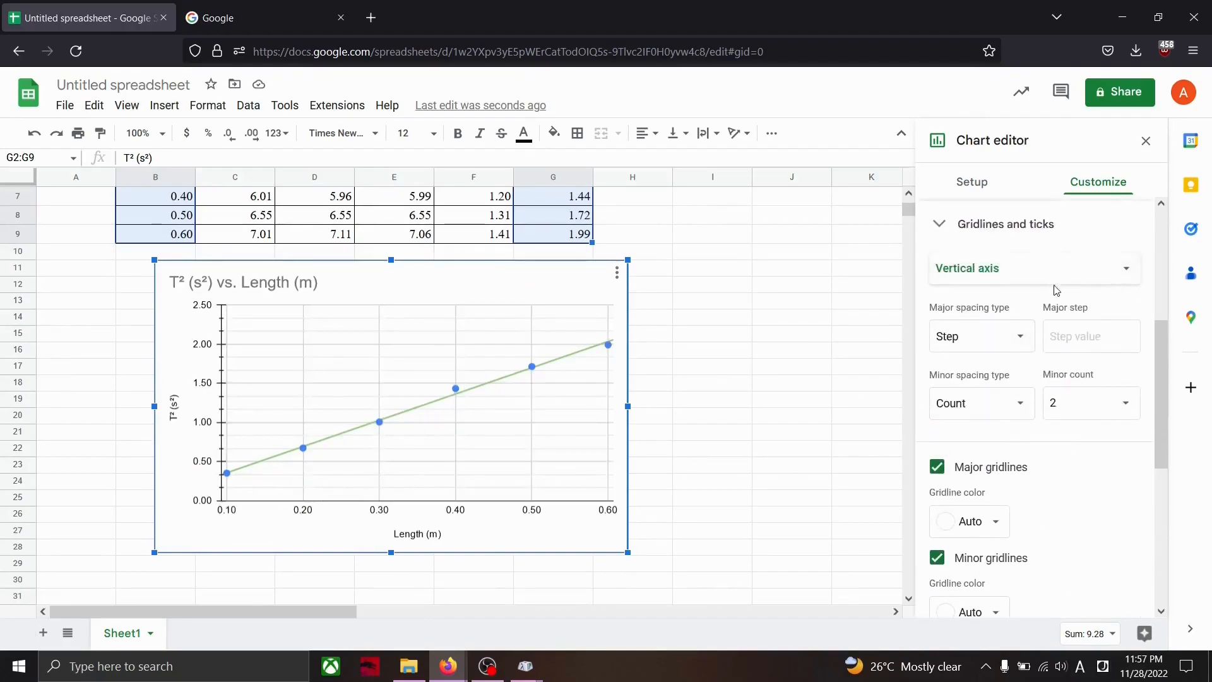
# Turn on minor gridlines, major ticks and minor ticks for the chart's horizontal axis and close the chart editor
pyautogui.click(1015, 272)
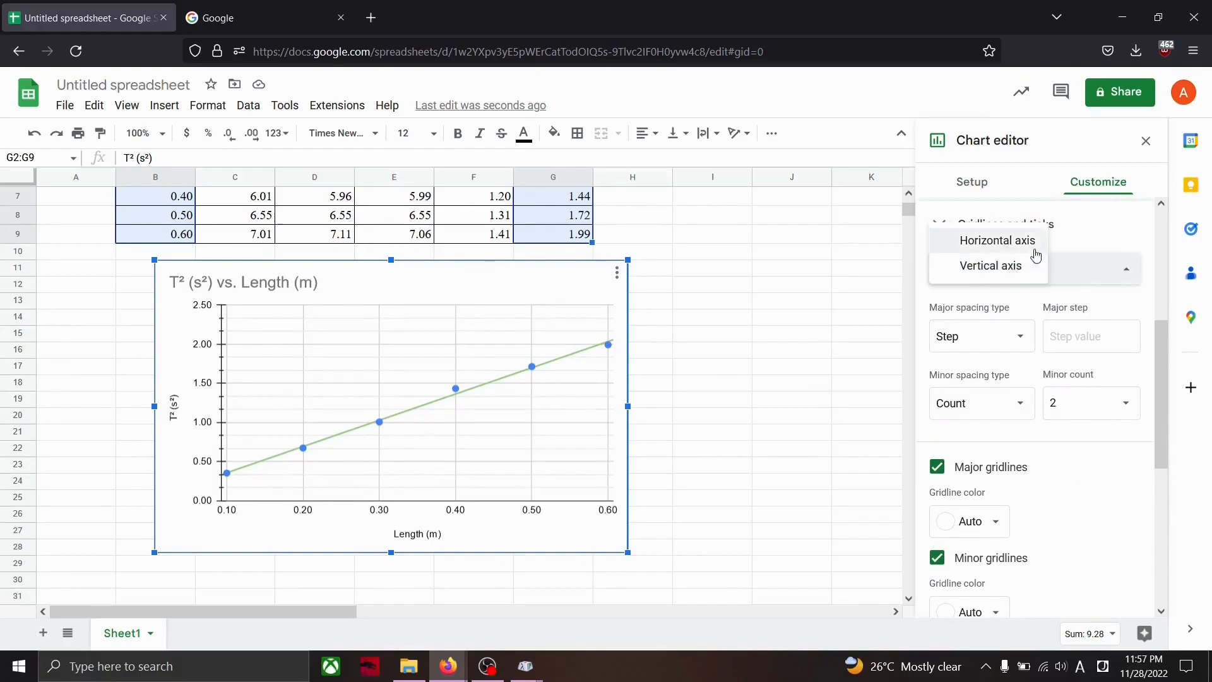
pyautogui.click(1035, 247)
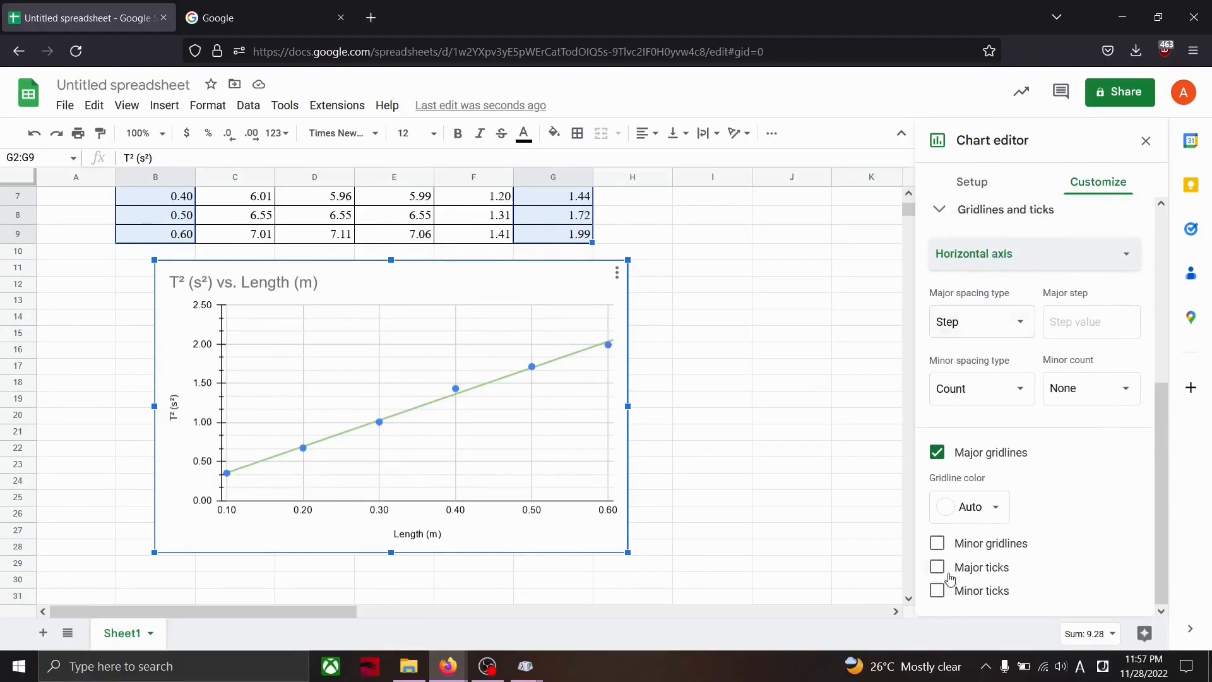
pyautogui.click(962, 595)
pyautogui.click(938, 543)
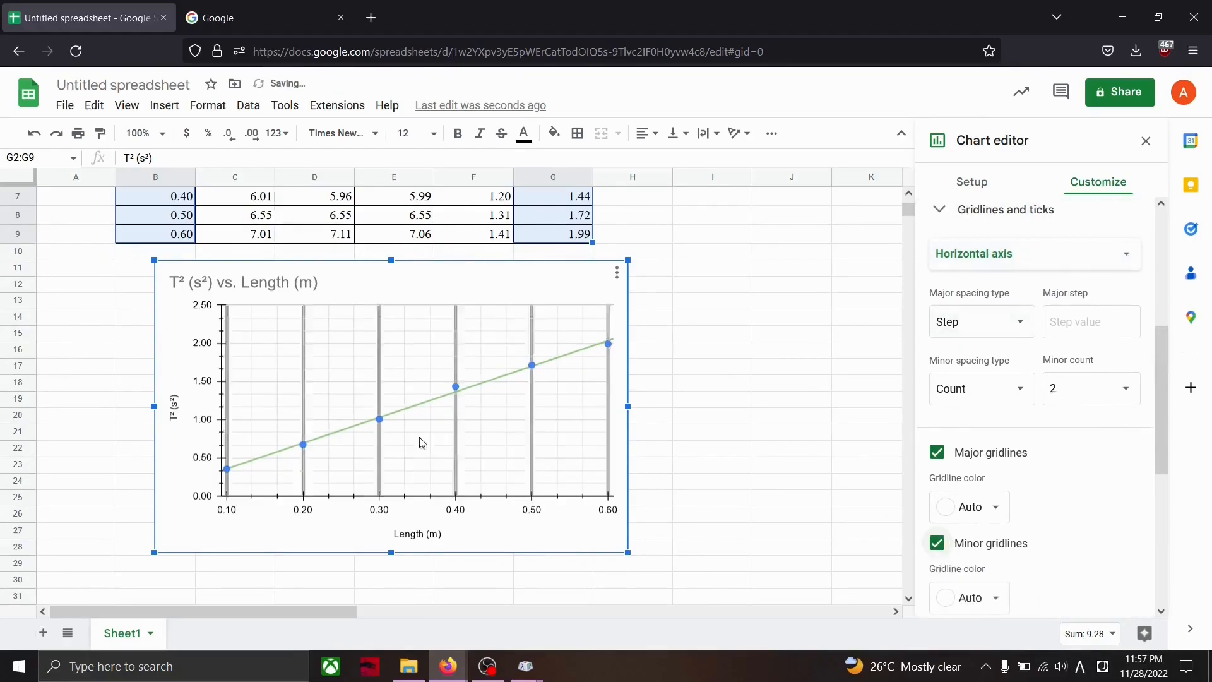
pyautogui.click(790, 415)
pyautogui.scroll(2, 871, 270)
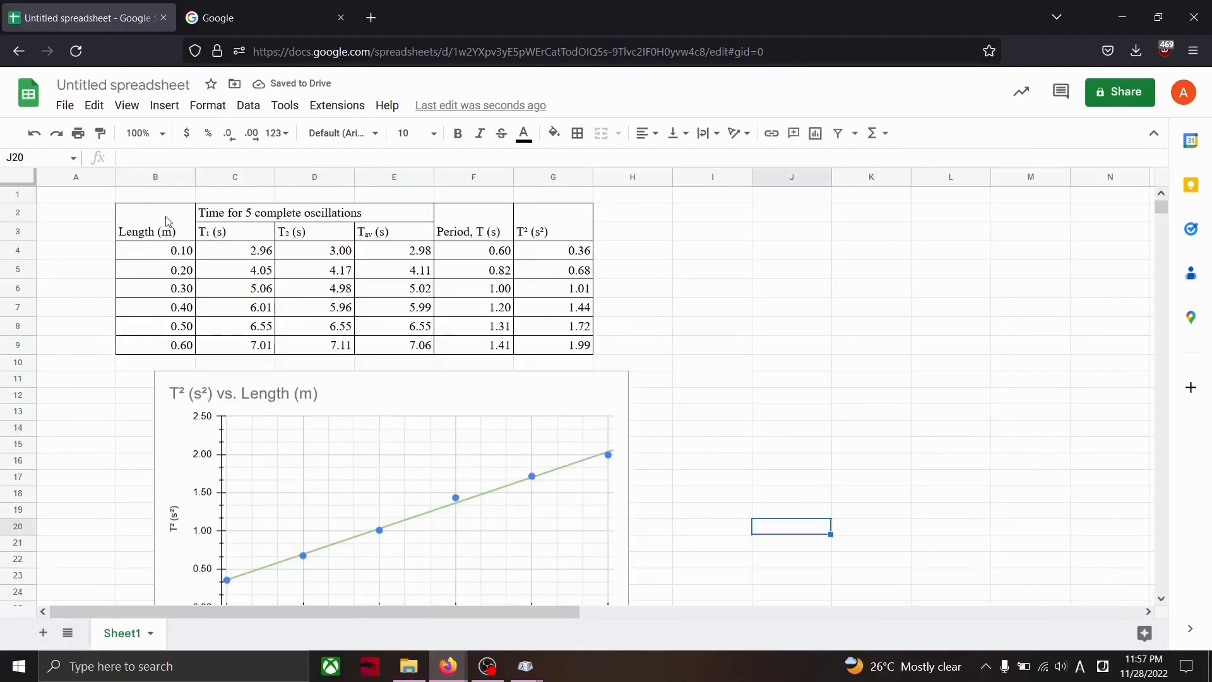
pyautogui.click(172, 221)
pyautogui.moveTo(222, 218); pyautogui.dragTo(574, 351)
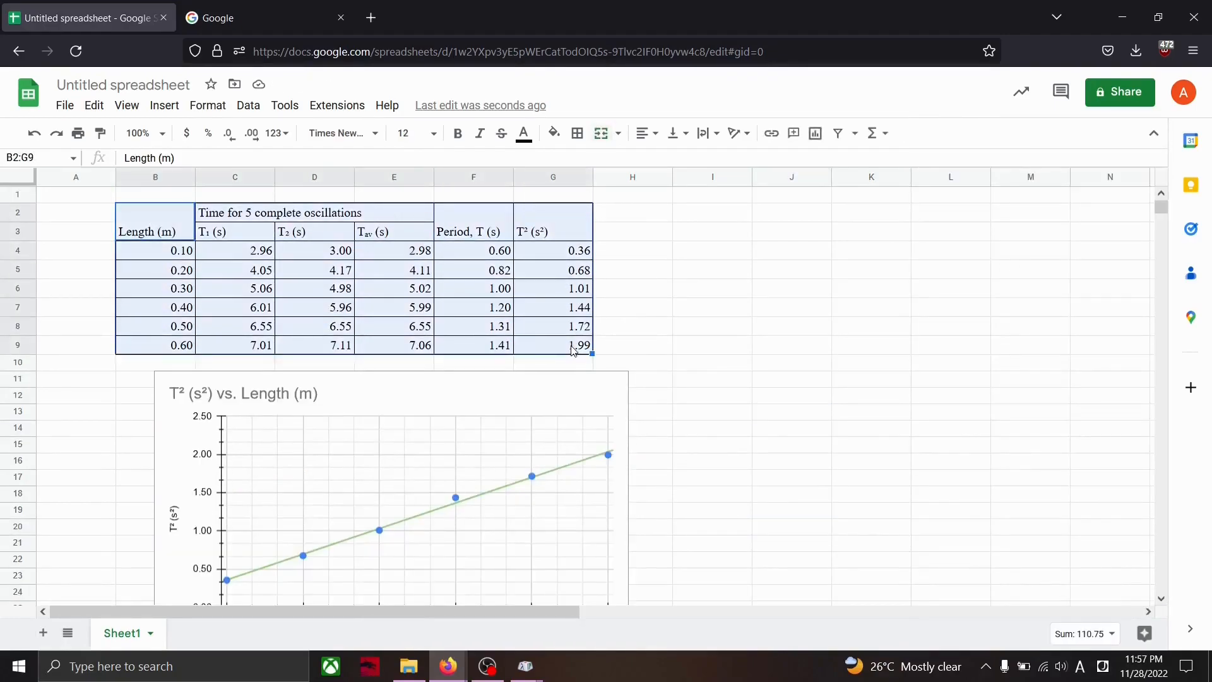
pyautogui.scroll(2, 662, 282)
pyautogui.click(661, 280)
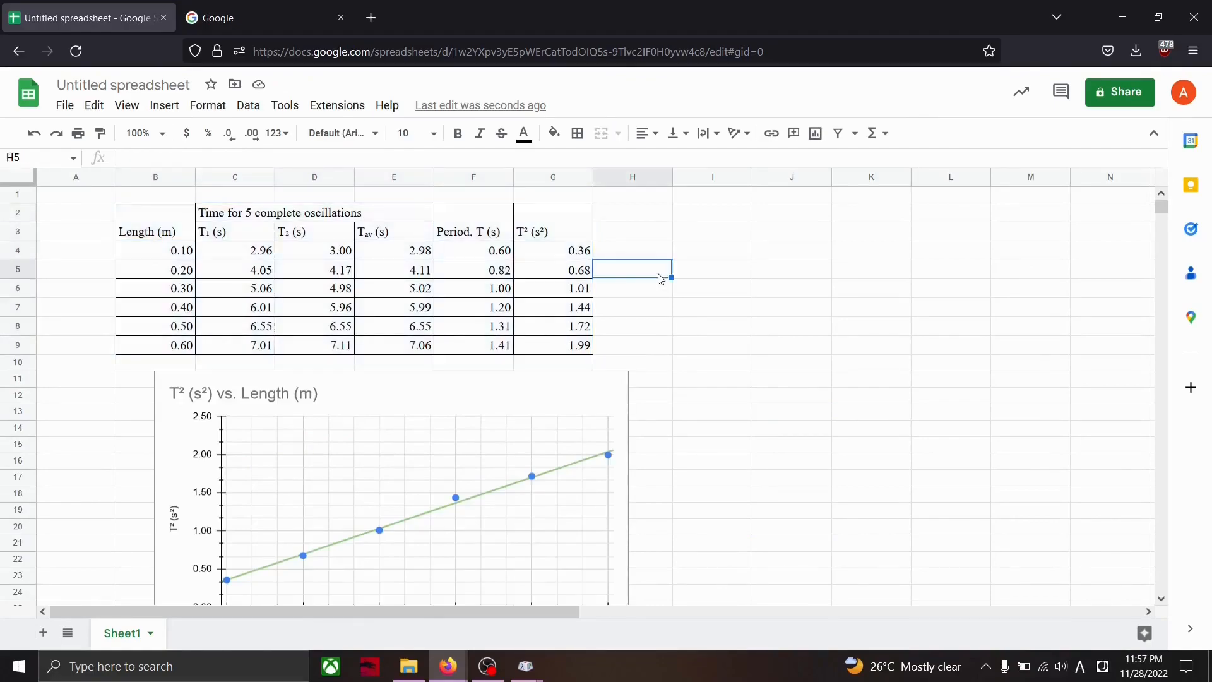
# Switch to the Google page, open Google Docs and create a new blank document
pyautogui.click(281, 6)
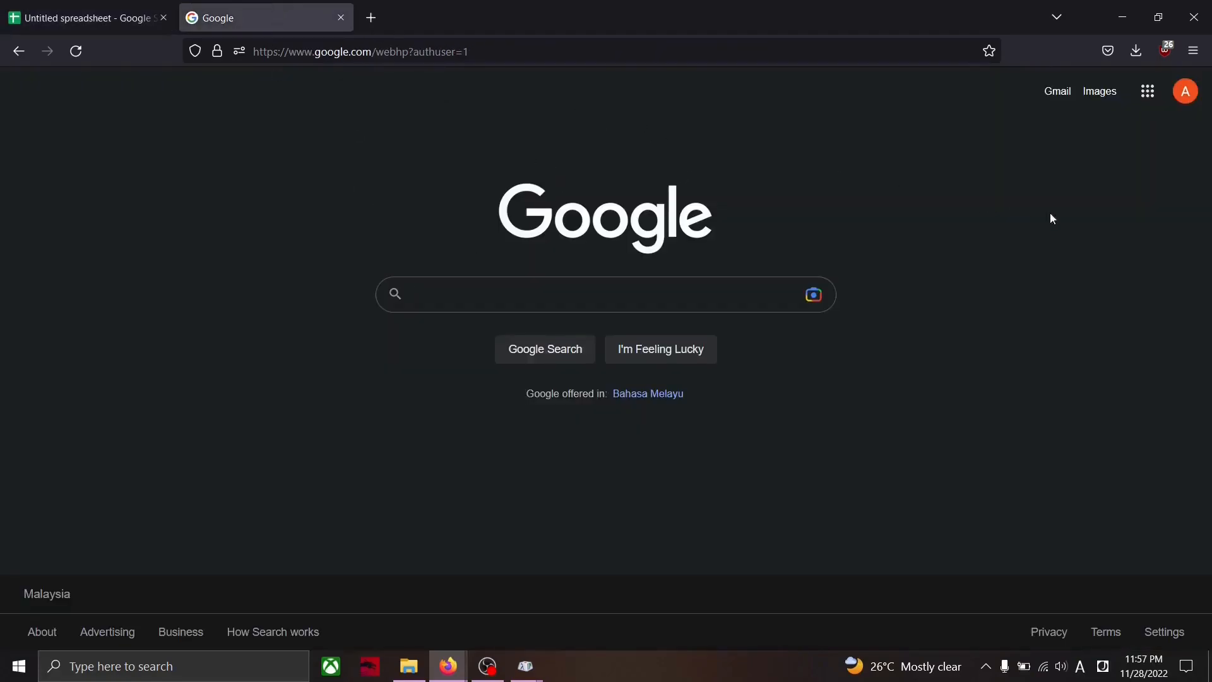
pyautogui.click(1146, 91)
pyautogui.scroll(-3, 1082, 246)
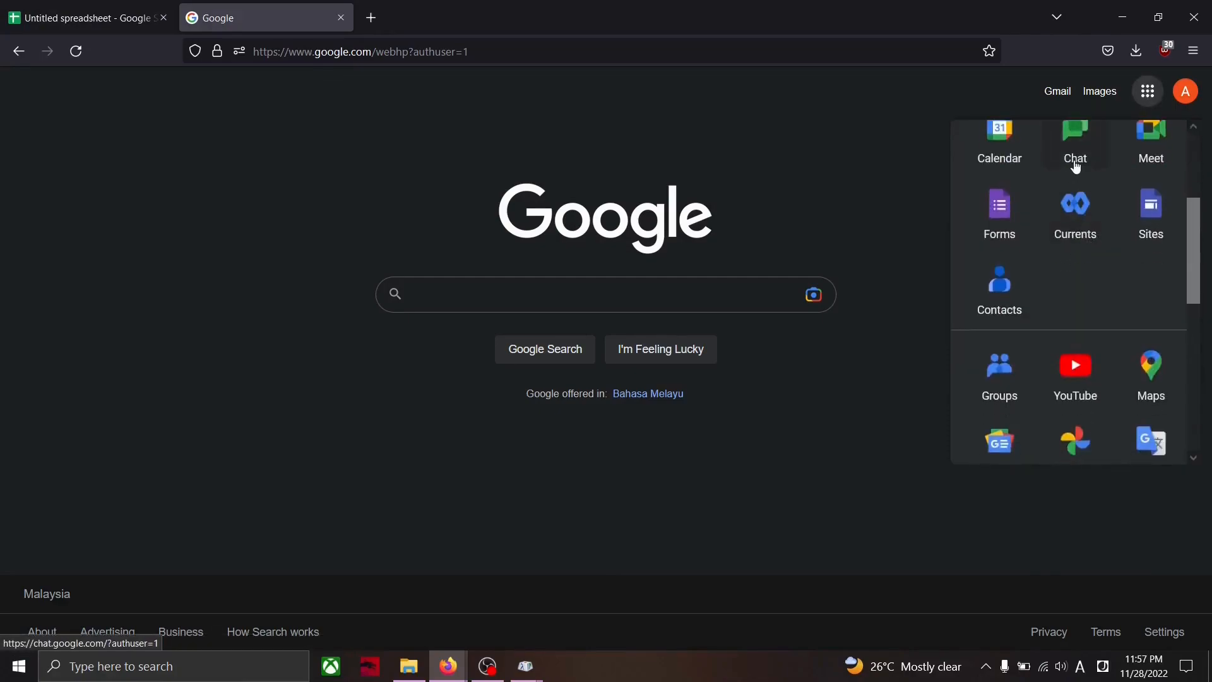
pyautogui.scroll(3, 1079, 168)
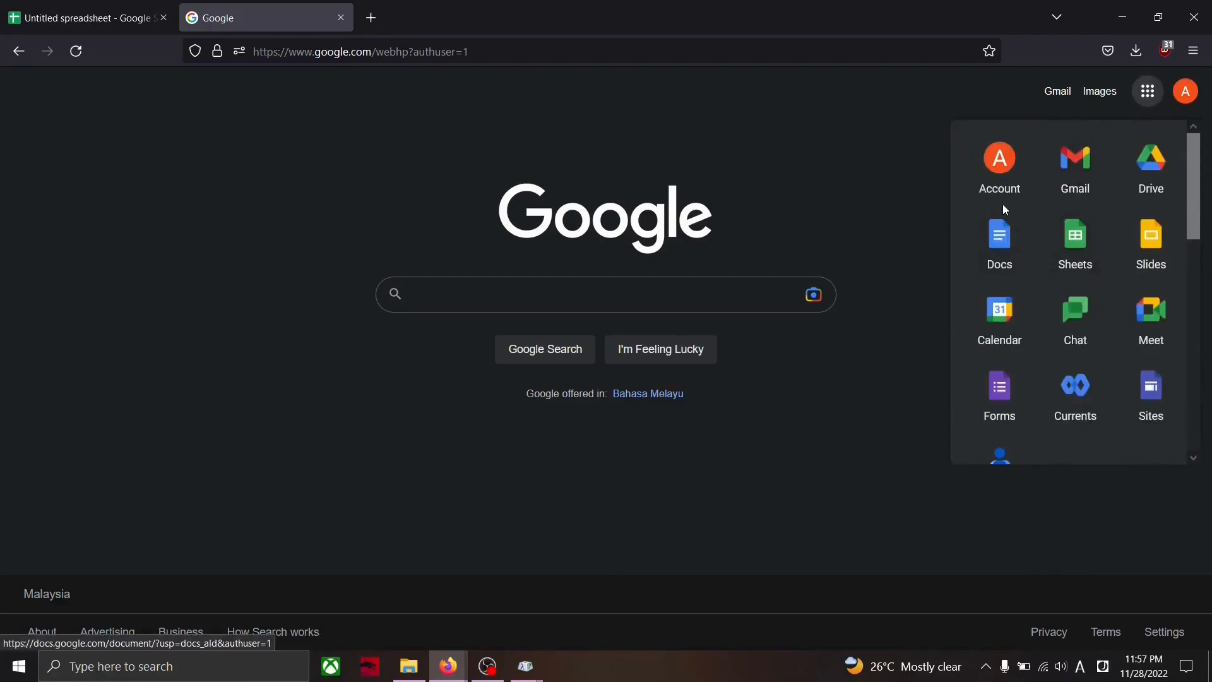
pyautogui.moveTo(1192, 147)
pyautogui.mouseDown()
pyautogui.moveTo(1199, 365)
pyautogui.moveTo(1198, 144)
pyautogui.mouseUp()
pyautogui.click(1012, 241)
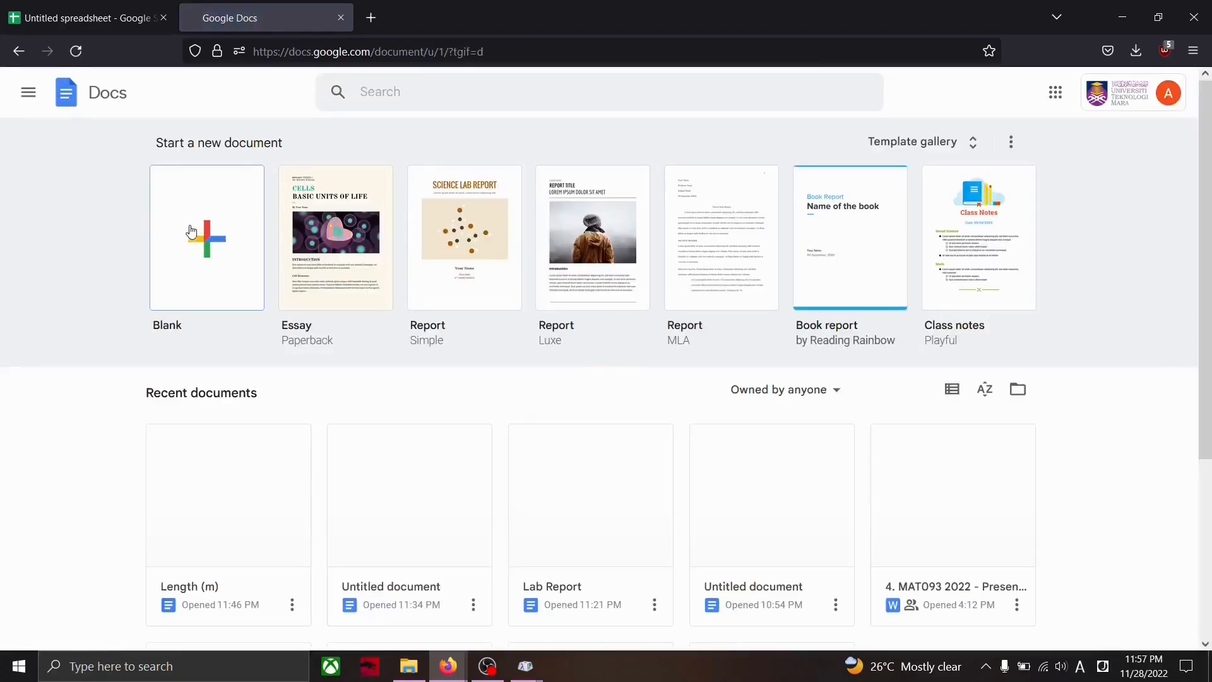
pyautogui.click(202, 252)
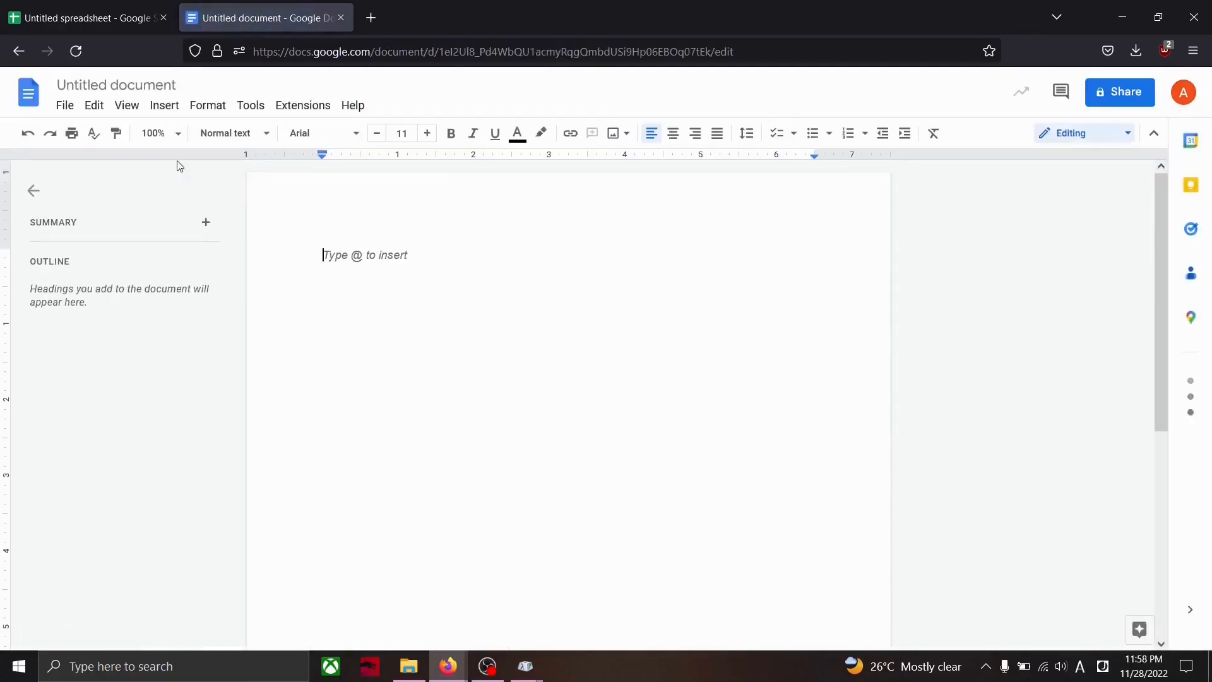
# Return to the Google Sheets spreadsheet and copy the whole pendulum table, B2:G9
pyautogui.click(88, 5)
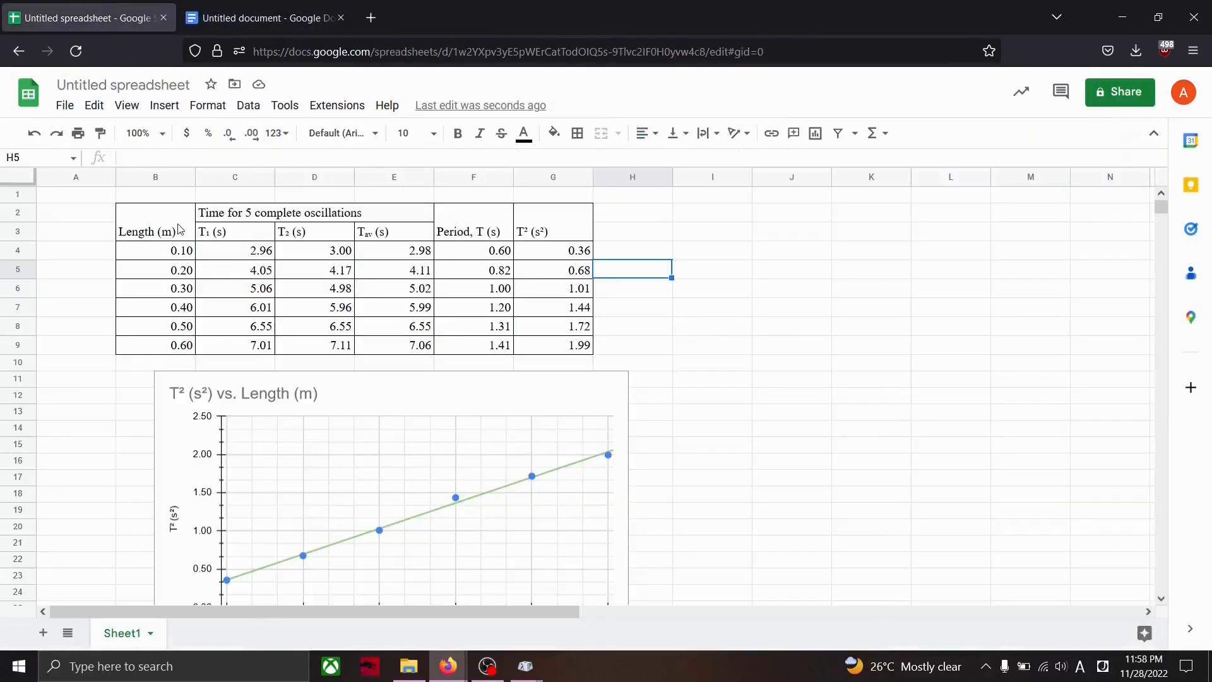
pyautogui.click(142, 219)
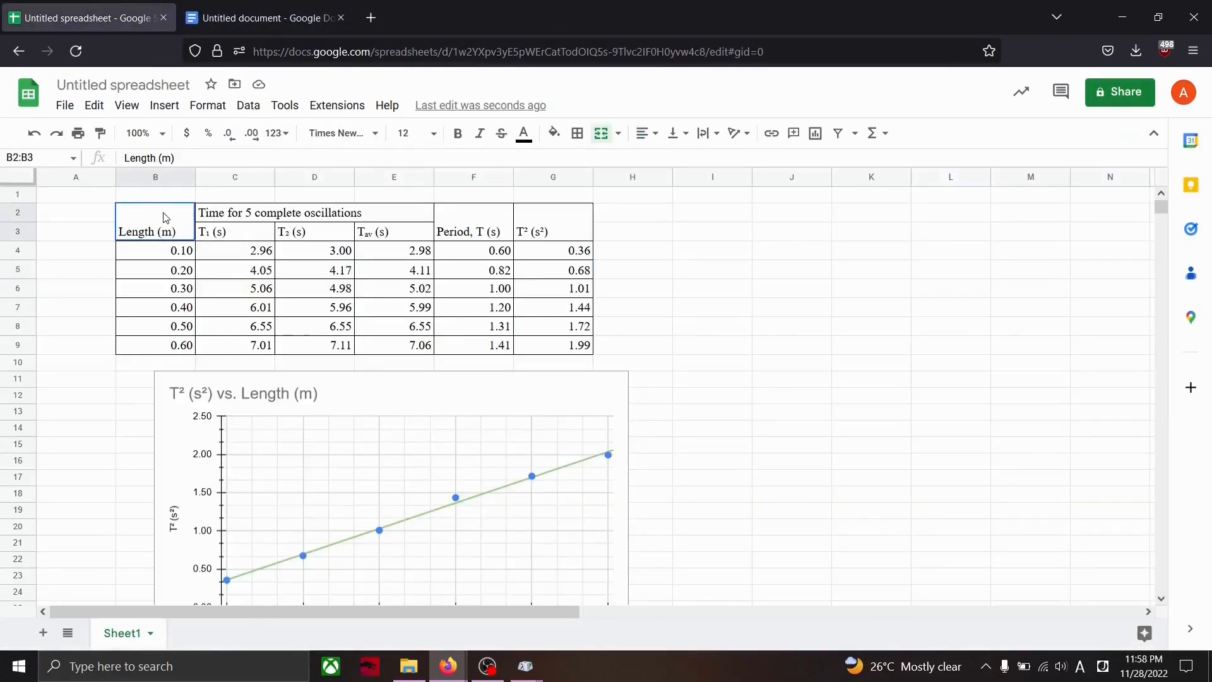
pyautogui.moveTo(188, 219); pyautogui.dragTo(586, 344)
pyautogui.rightClick(587, 235)
pyautogui.click(588, 248)
# Switch to the new Google Docs document and paste the copied table unlinked from the spreadsheet
pyautogui.click(278, 17)
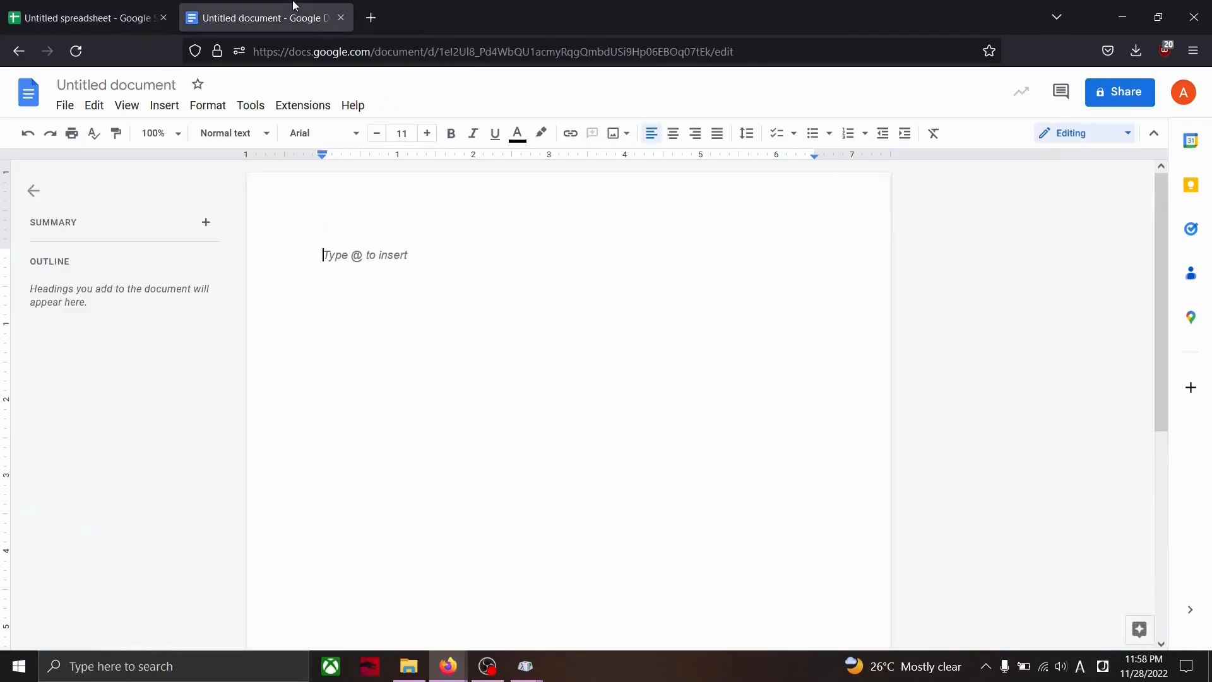
pyautogui.hotkey('ctrl', 'v')
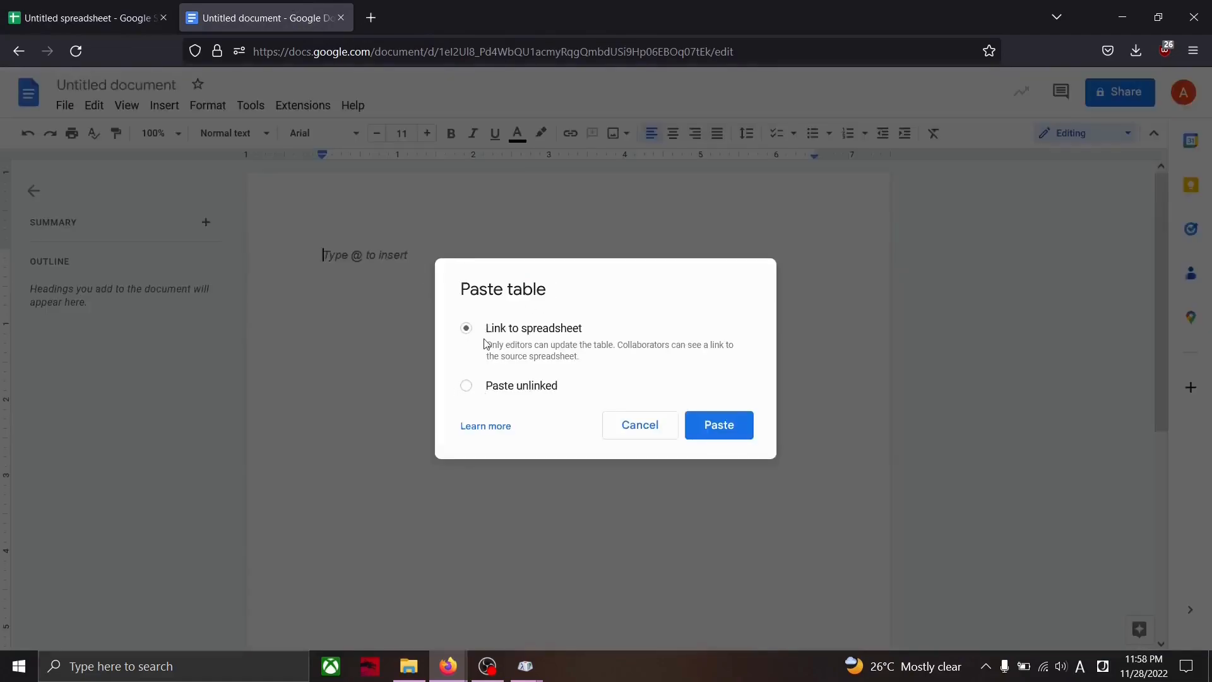
pyautogui.moveTo(489, 343); pyautogui.dragTo(596, 368)
pyautogui.click(599, 368)
pyautogui.click(75, 20)
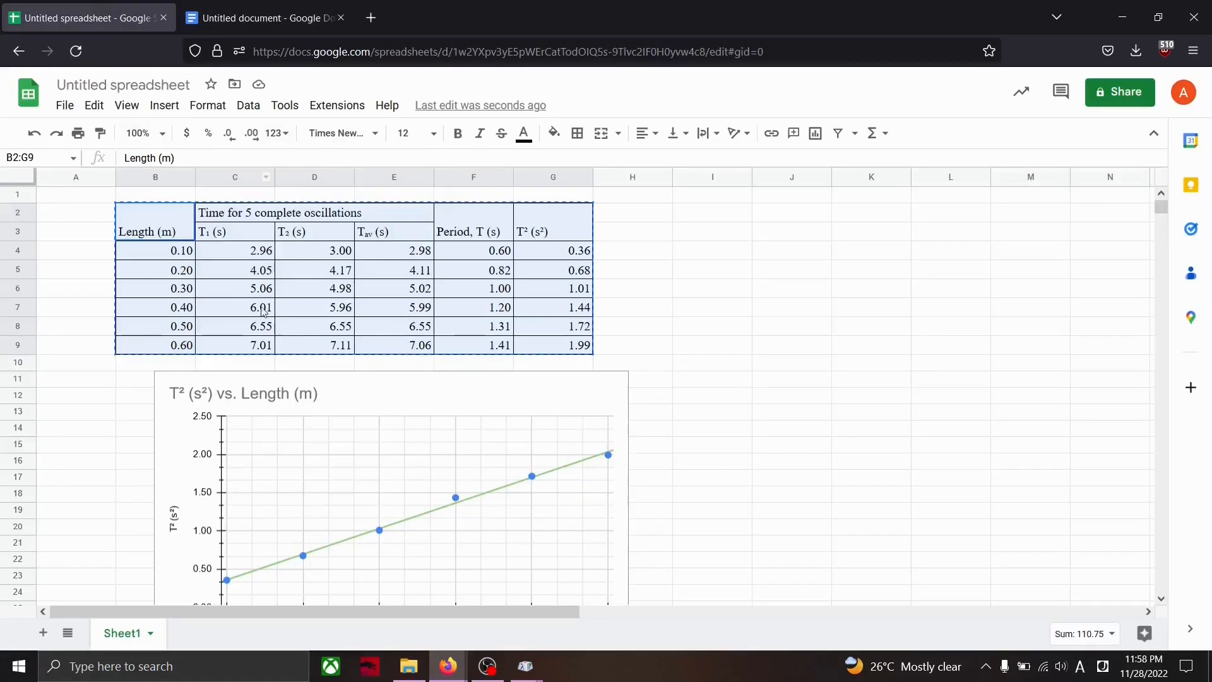
pyautogui.click(265, 18)
pyautogui.click(467, 386)
pyautogui.click(82, 14)
pyautogui.click(278, 18)
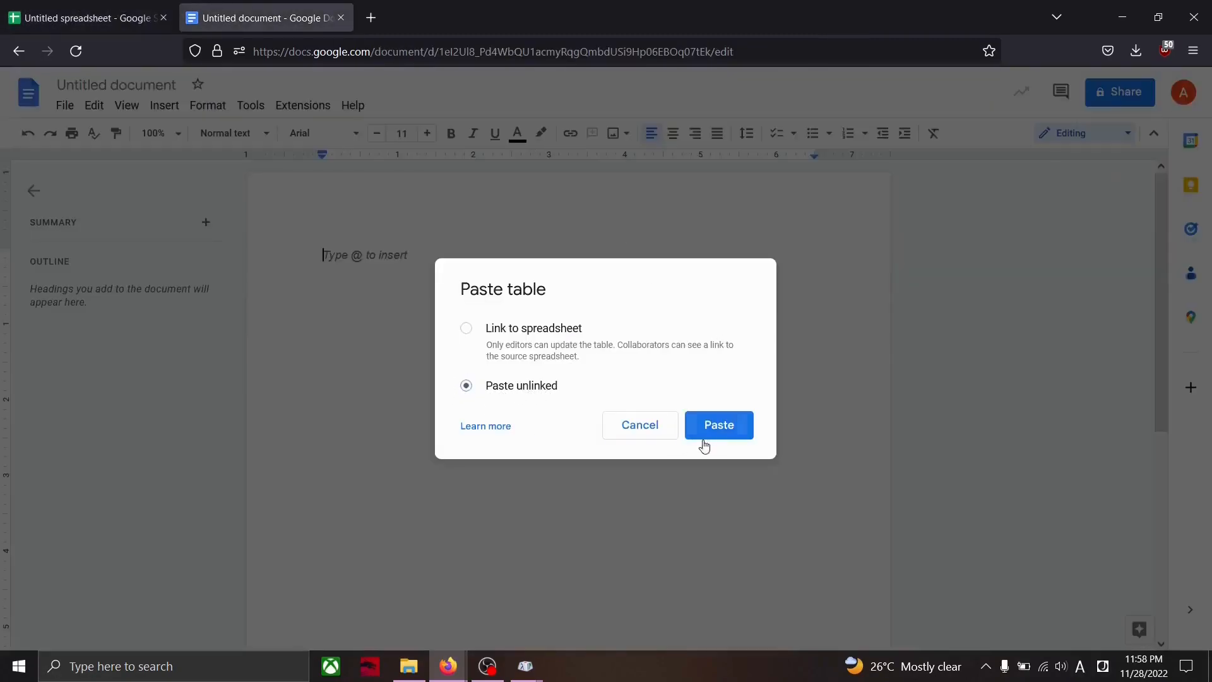
pyautogui.click(721, 425)
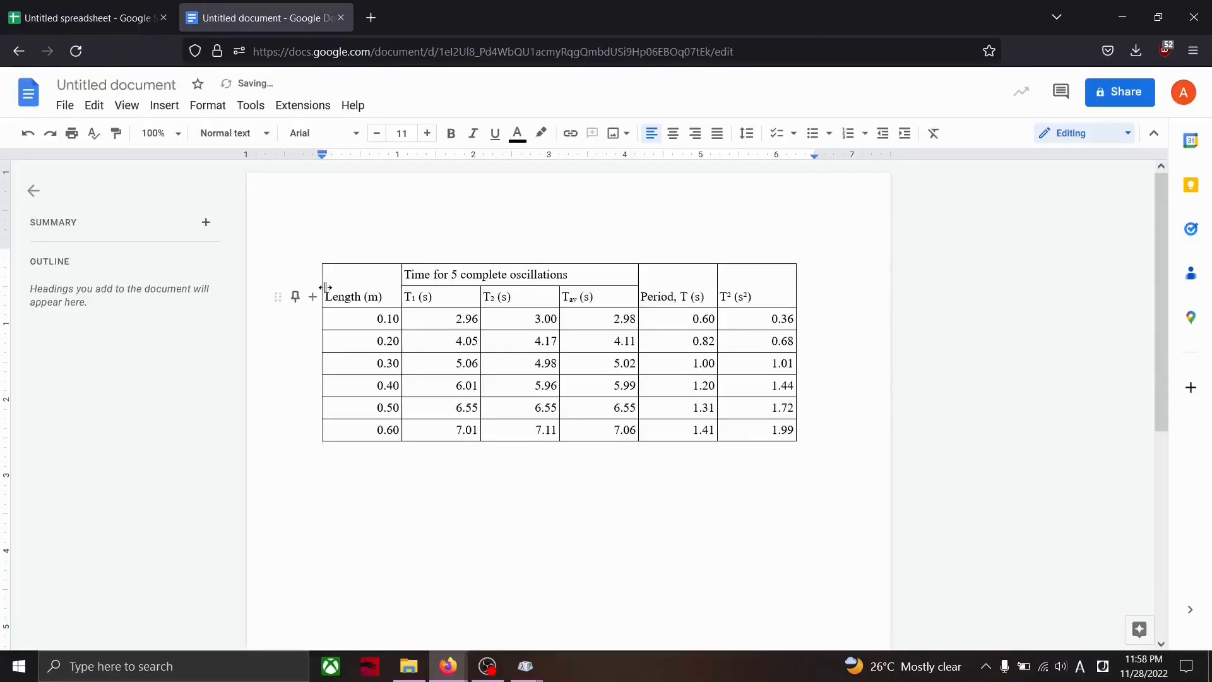
# Compare the pasted table in the document with the original table in the spreadsheet
pyautogui.moveTo(325, 272); pyautogui.dragTo(794, 435)
pyautogui.click(831, 425)
pyautogui.click(82, 9)
pyautogui.click(240, 18)
pyautogui.moveTo(328, 275); pyautogui.dragTo(789, 432)
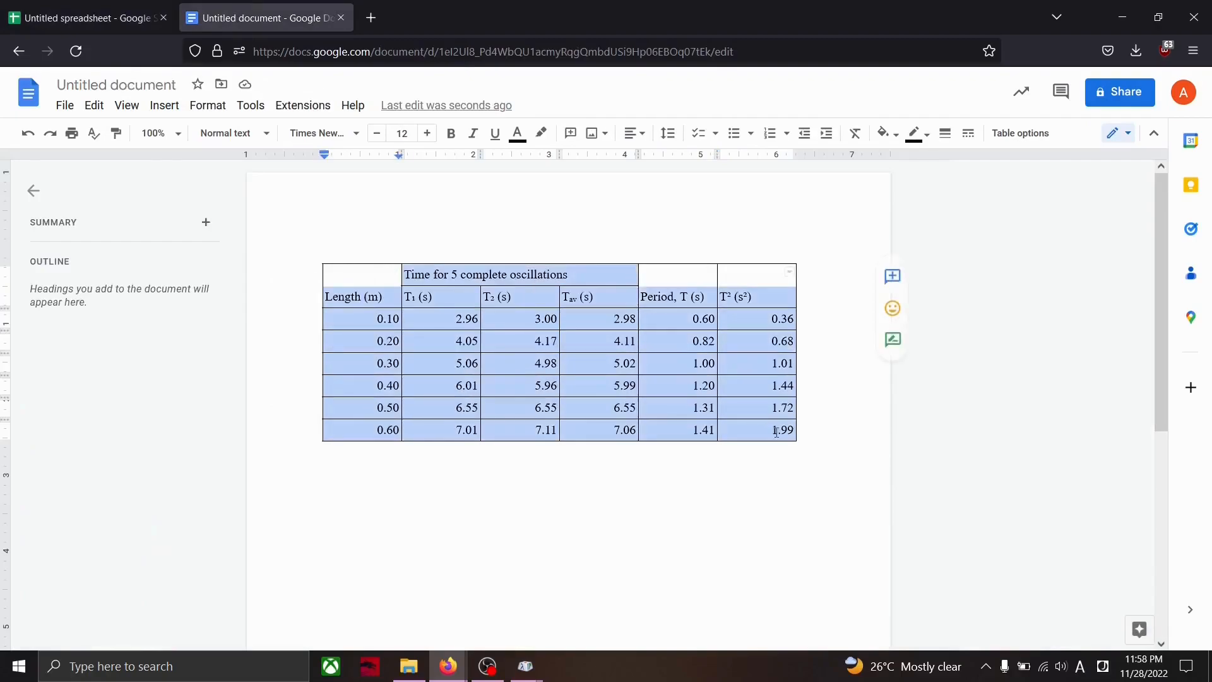
pyautogui.click(82, 18)
pyautogui.click(259, 18)
# Place the text cursor below the document's table, then copy the T² (s²) vs. Length (m) chart from the spreadsheet
pyautogui.click(733, 481)
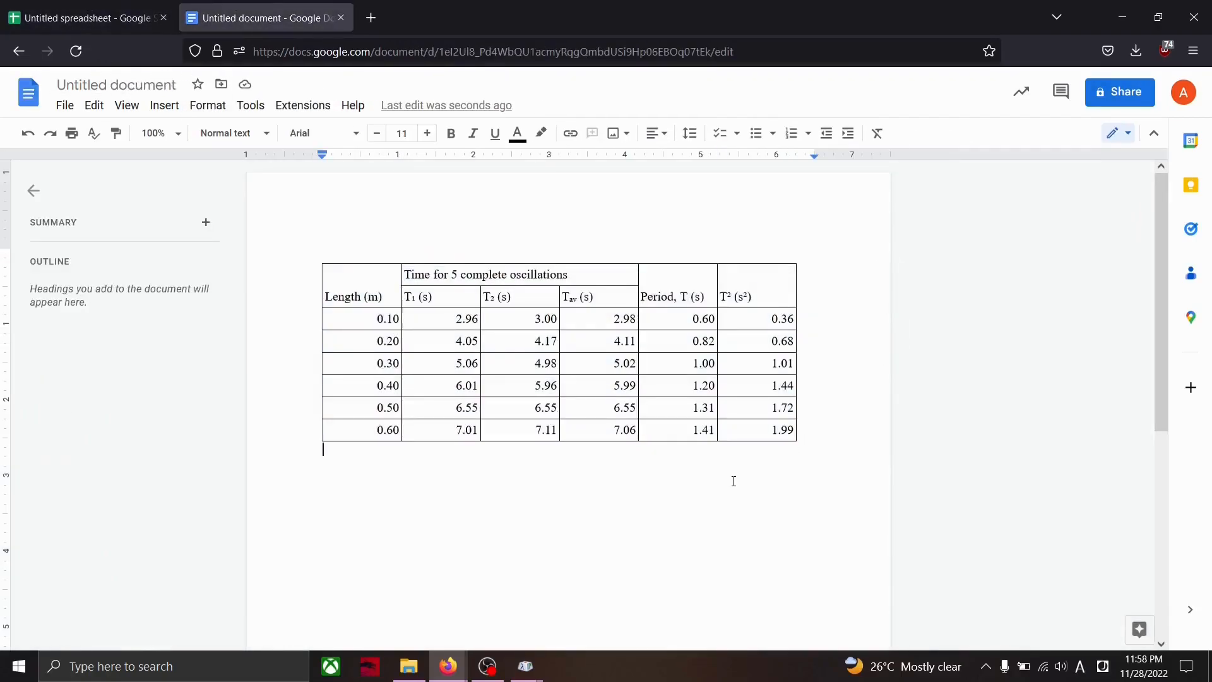
pyautogui.click(82, 18)
pyautogui.scroll(-3, 273, 382)
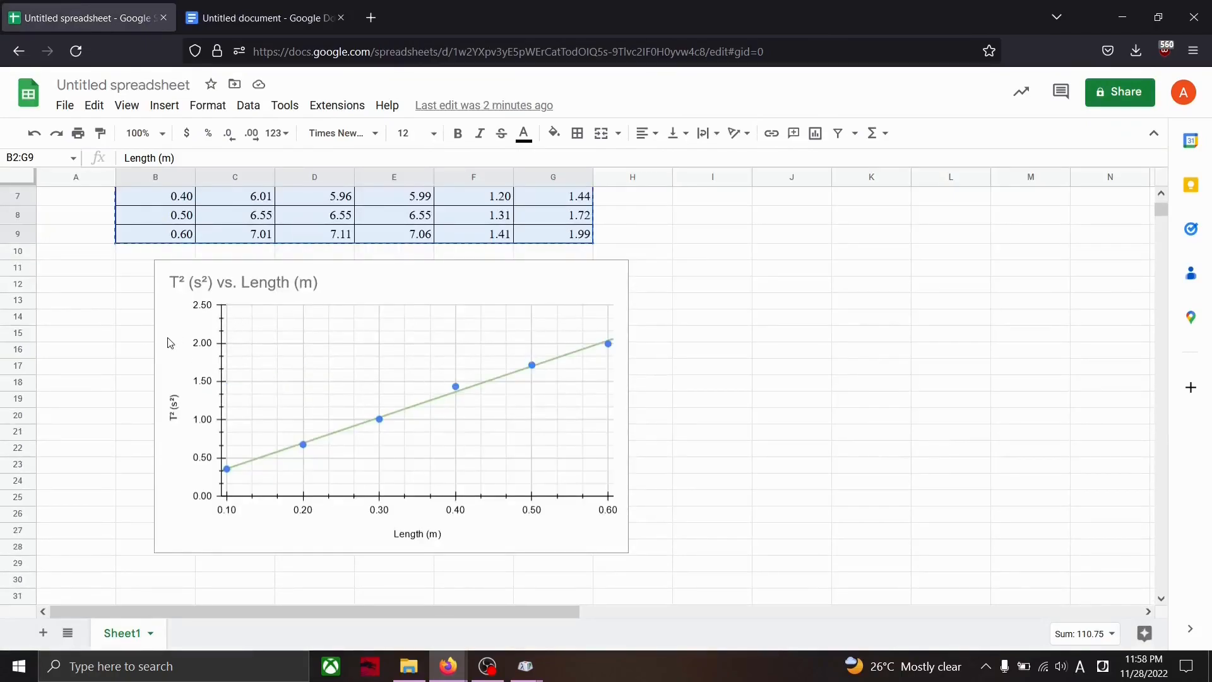
pyautogui.click(167, 320)
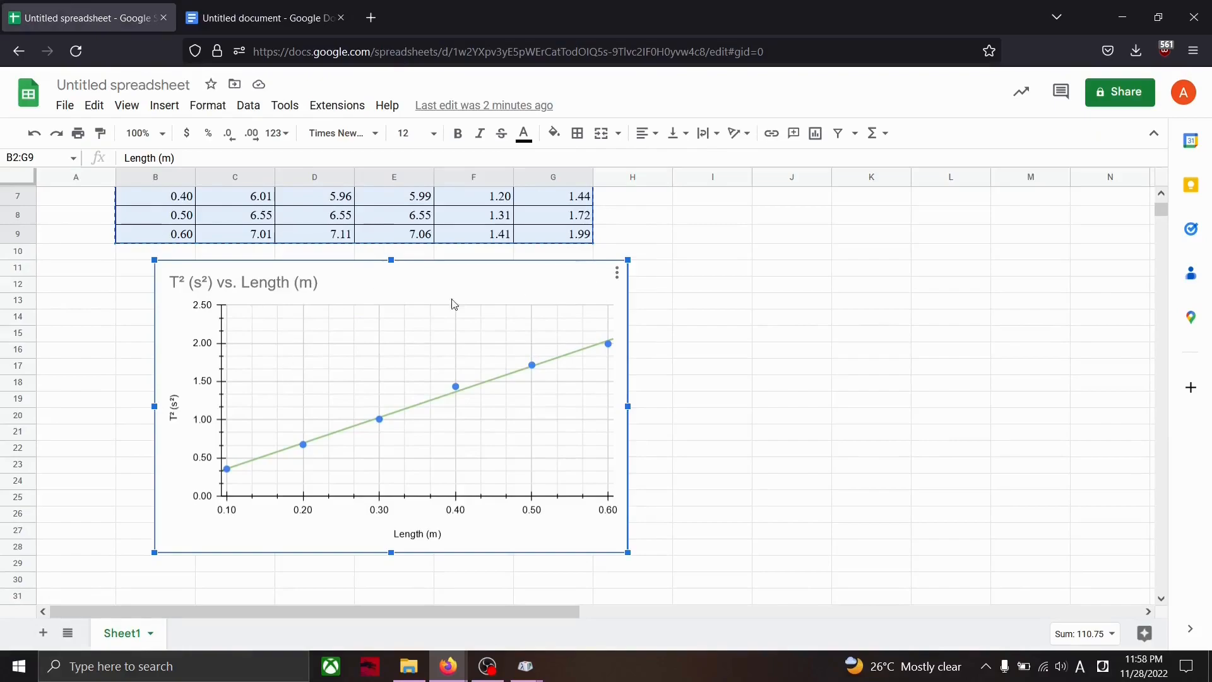
pyautogui.click(618, 273)
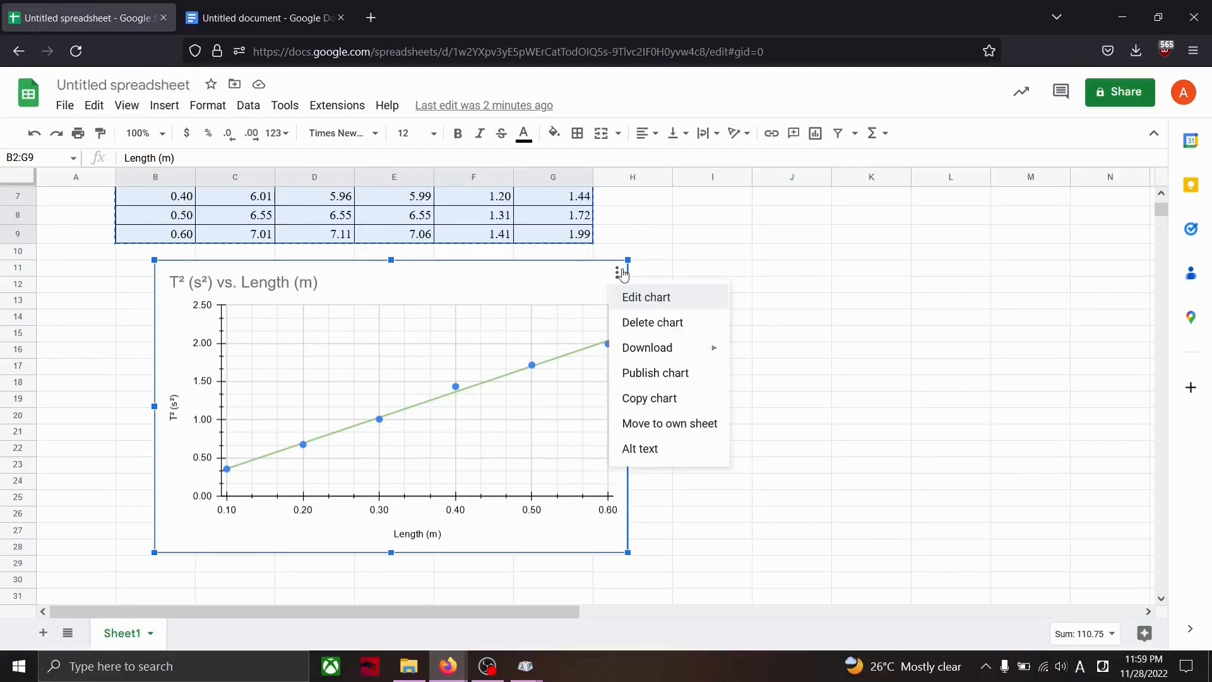
pyautogui.click(642, 404)
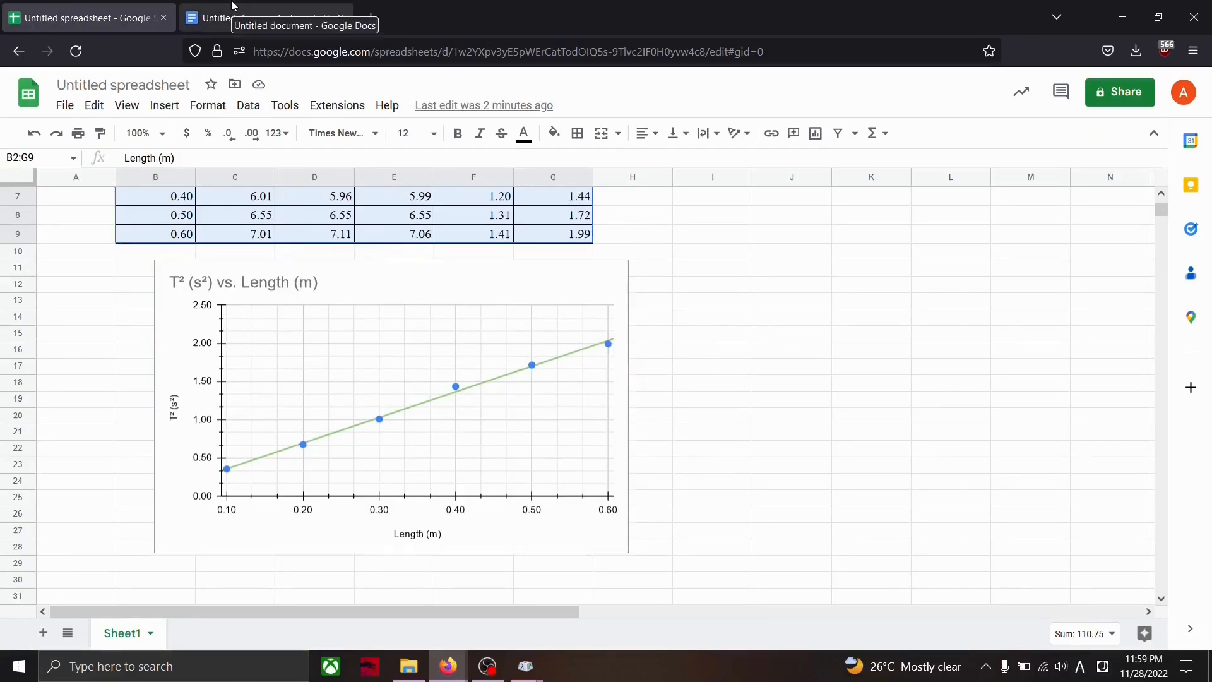
# Paste the chart below the table in the Google Docs document, unlinked from the spreadsheet
pyautogui.click(233, 9)
pyautogui.scroll(-1, 459, 444)
pyautogui.hotkey('ctrl', 'v')
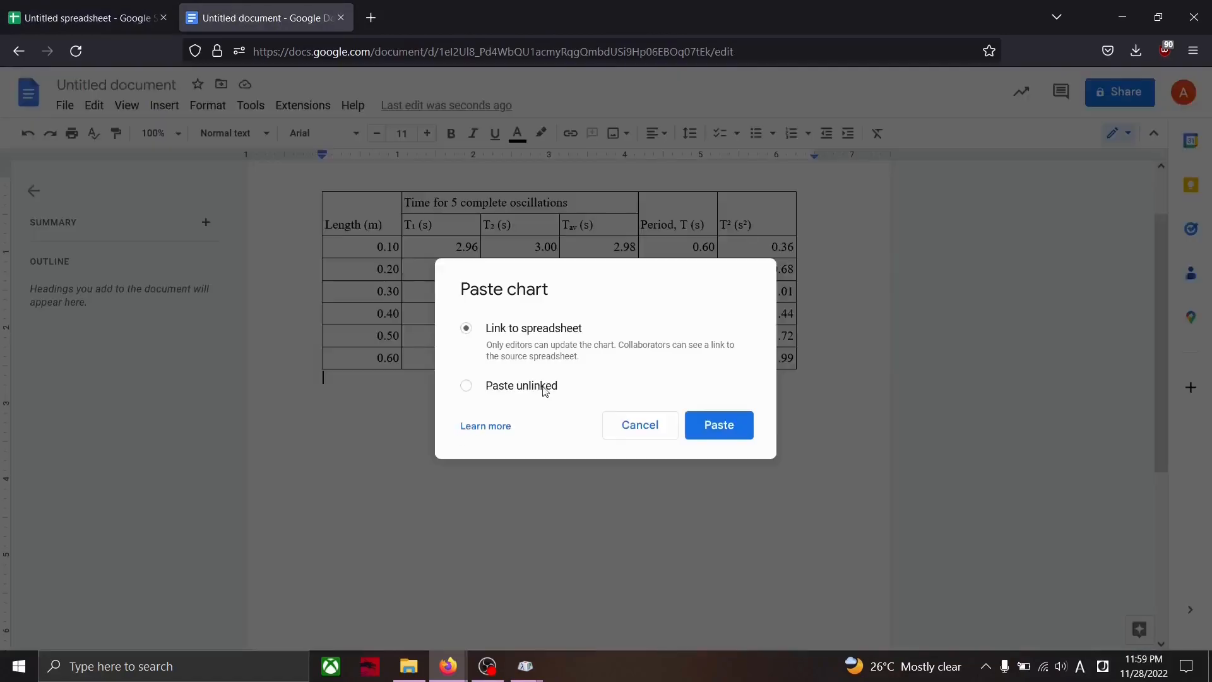
pyautogui.click(468, 387)
pyautogui.click(717, 425)
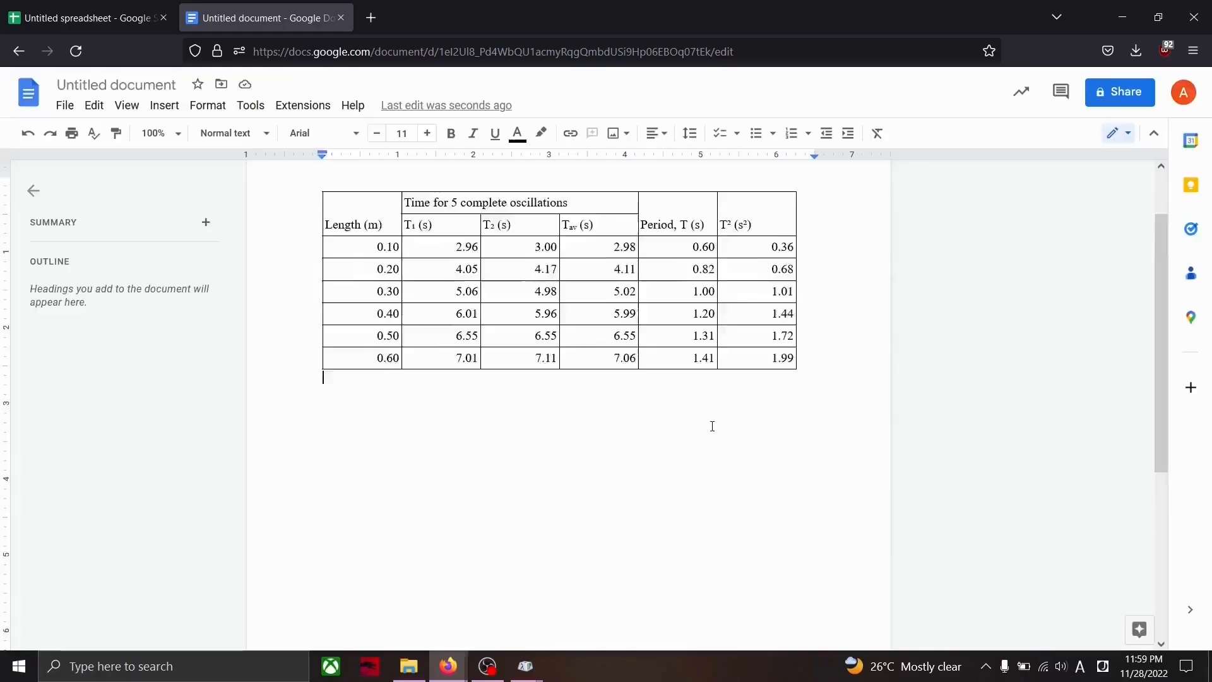
pyautogui.click(694, 420)
pyautogui.scroll(2, 462, 333)
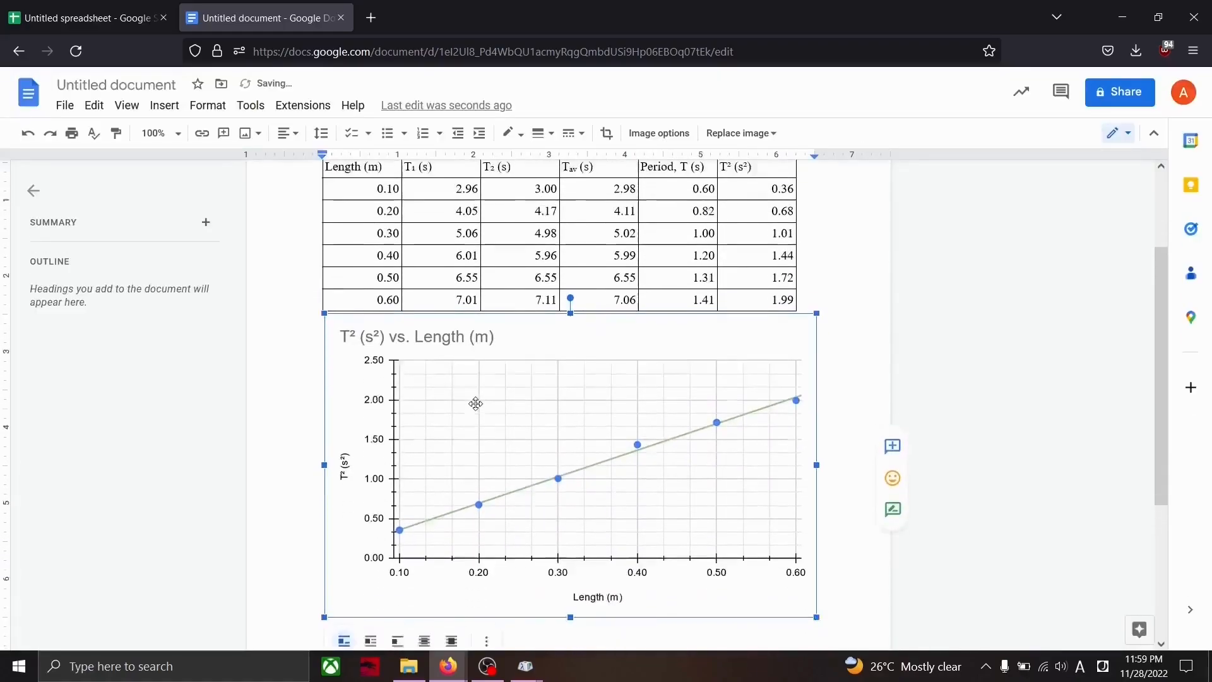